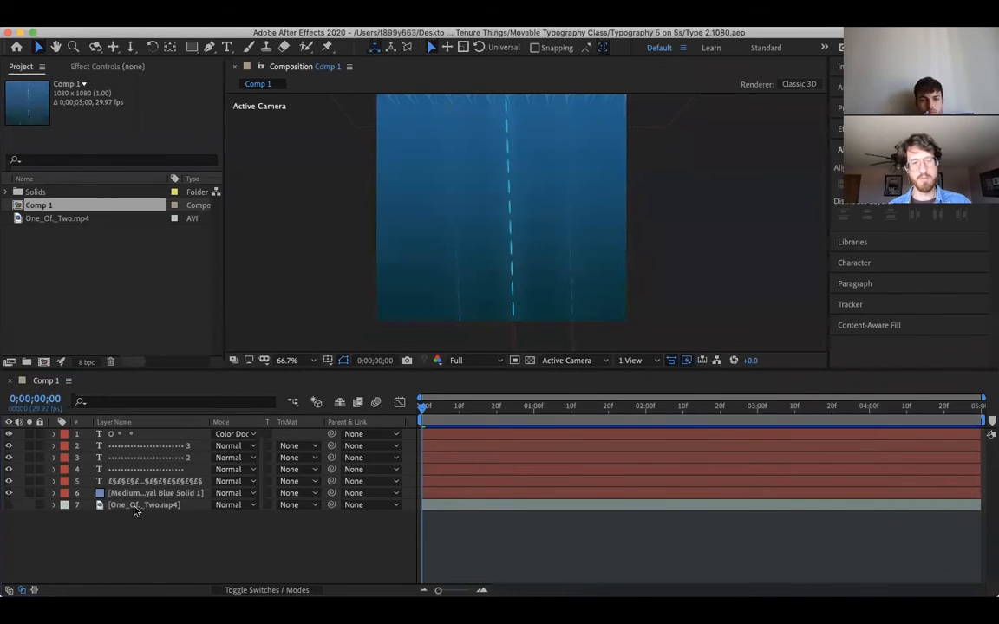
- Delete the One_Of_Two.mp4 layer from Comp 1
click(134, 507)
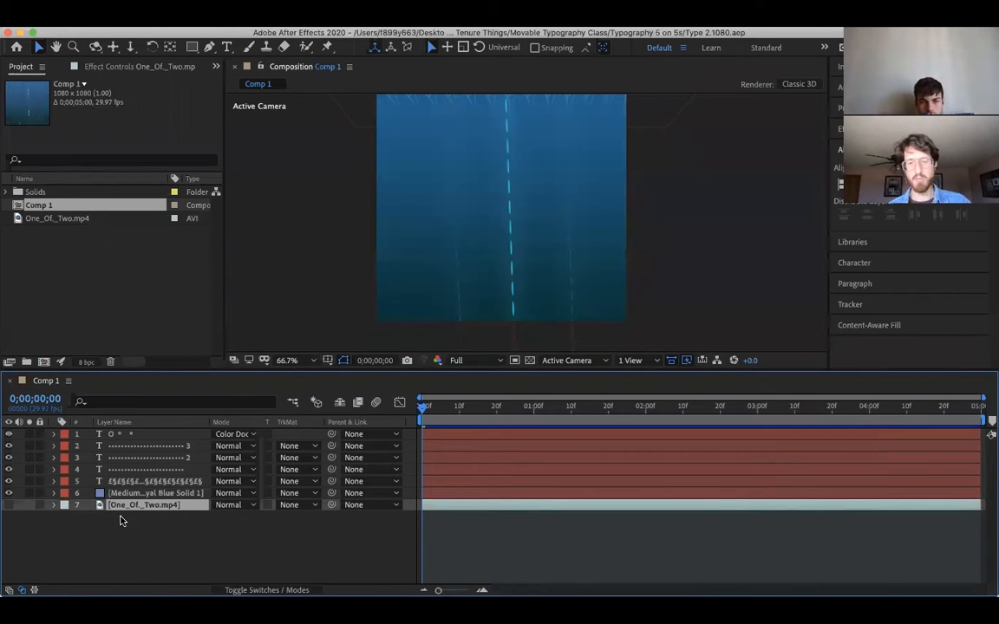
key(Delete)
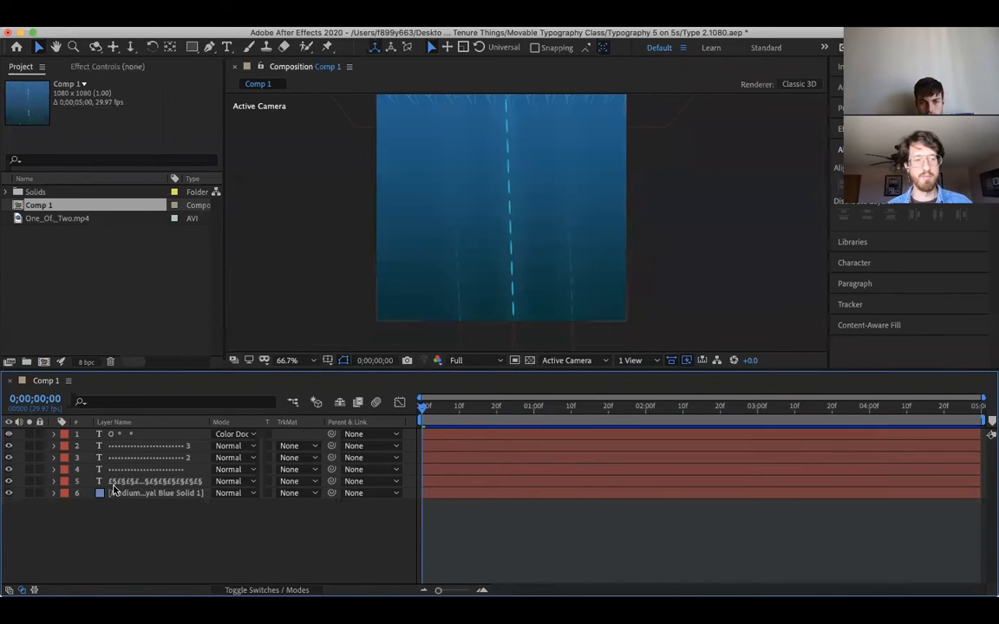
- Insert HEY GUYS among the characters of layer 4, the bright dashed line running down the composition
click(146, 479)
click(130, 469)
click(134, 457)
click(139, 447)
click(146, 461)
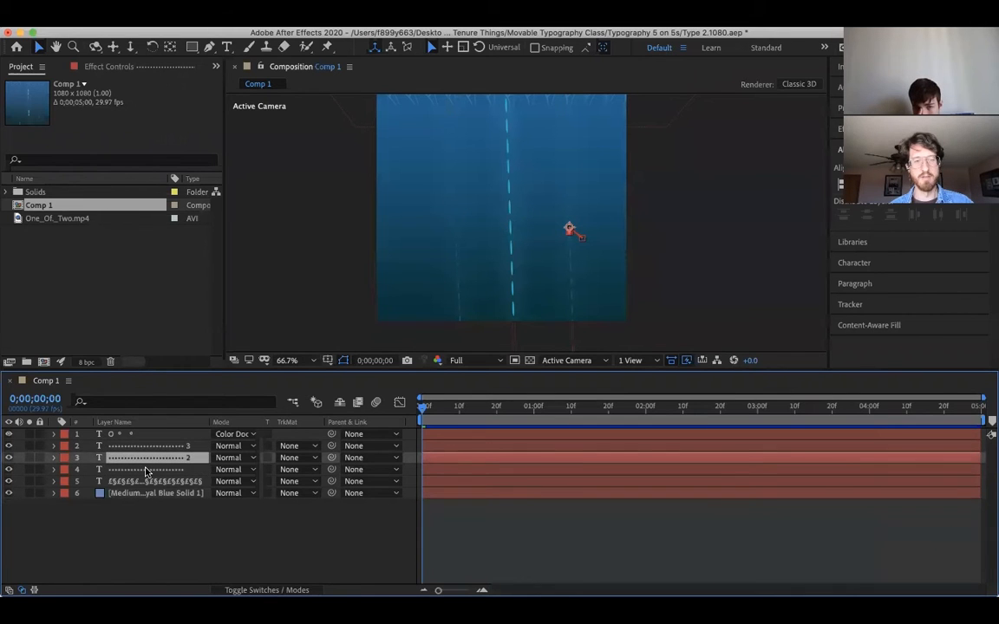
click(85, 468)
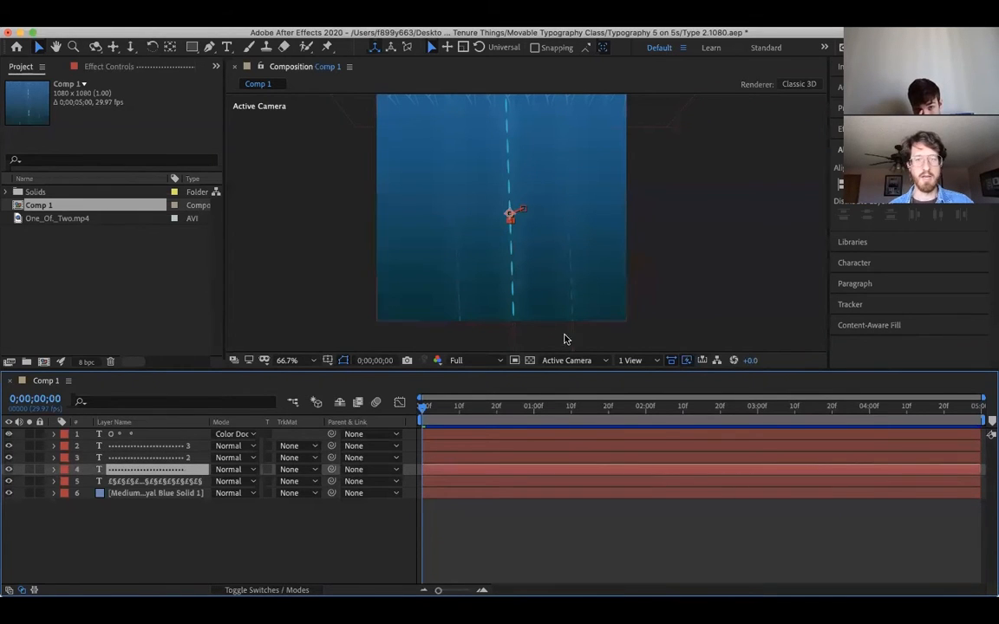
click(229, 47)
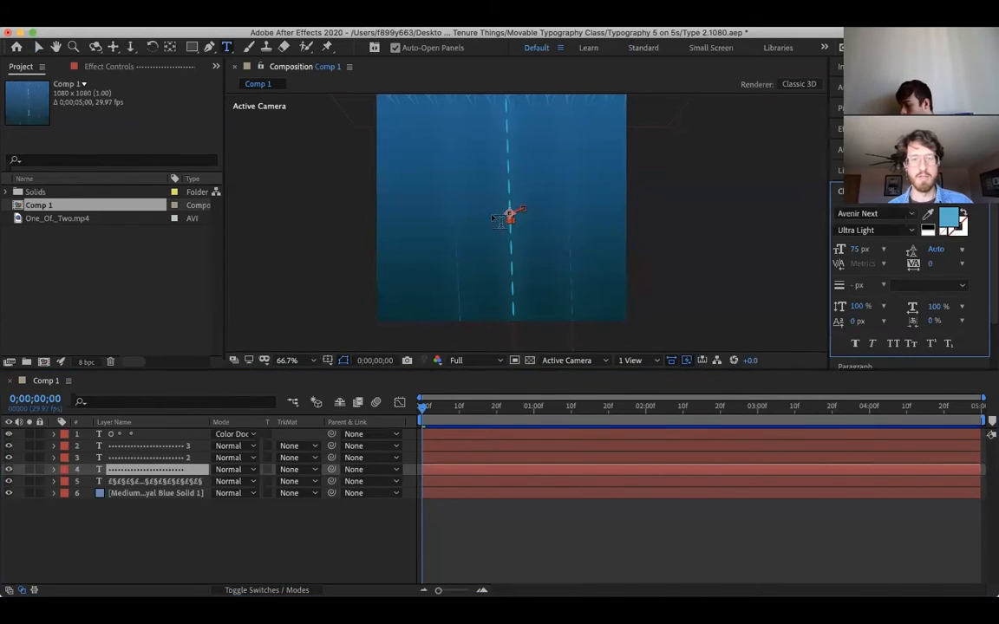
click(507, 131)
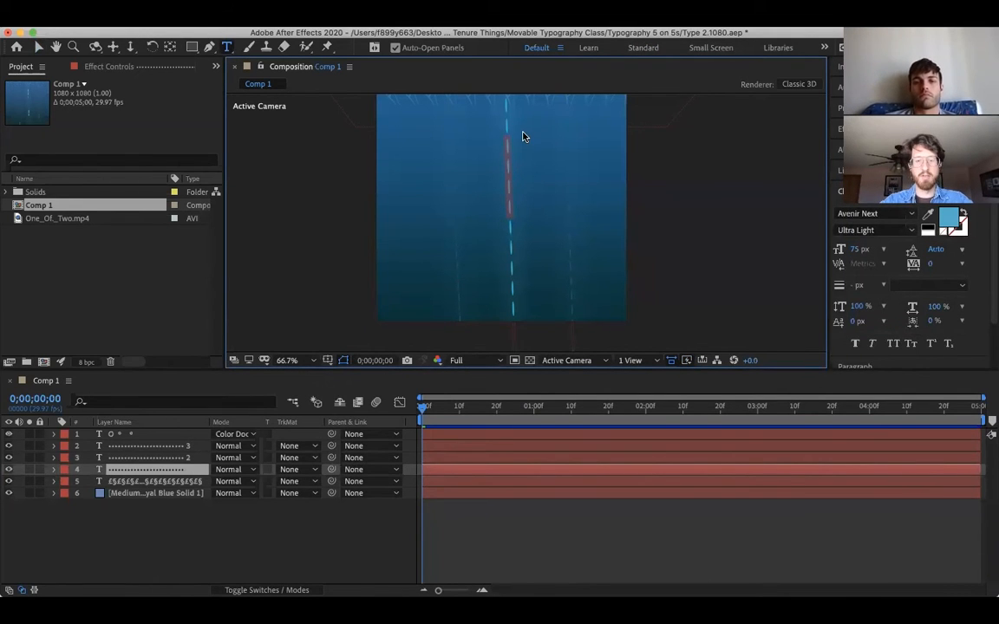
text(HEY GUYS)
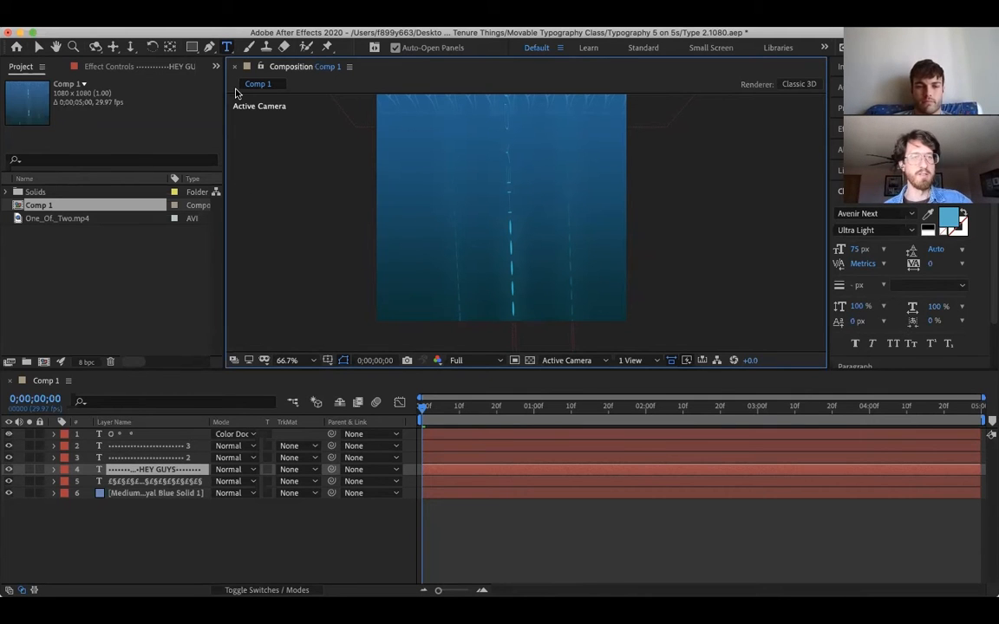
- Examine the distorted HEY GUYS lettering within the dashed line at 200% magnification
click(36, 45)
scroll(515, 160, up, 2)
key(space)
drag(538, 180, 526, 82)
mouse_move(533, 260)
mouse_down()
mouse_move(536, 164)
mouse_move(531, 270)
mouse_up()
drag(537, 108, 535, 250)
drag(538, 160, 539, 106)
drag(521, 280, 533, 215)
key(z)
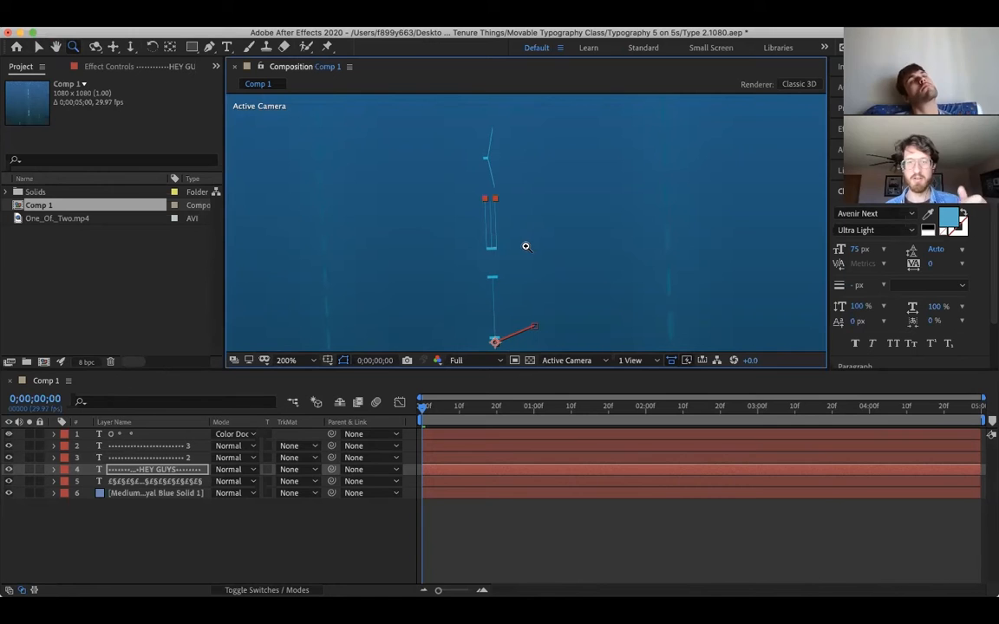
- Undo the HEY GUYS text insertion and return to a 50% view of the whole composition
key(super+z)
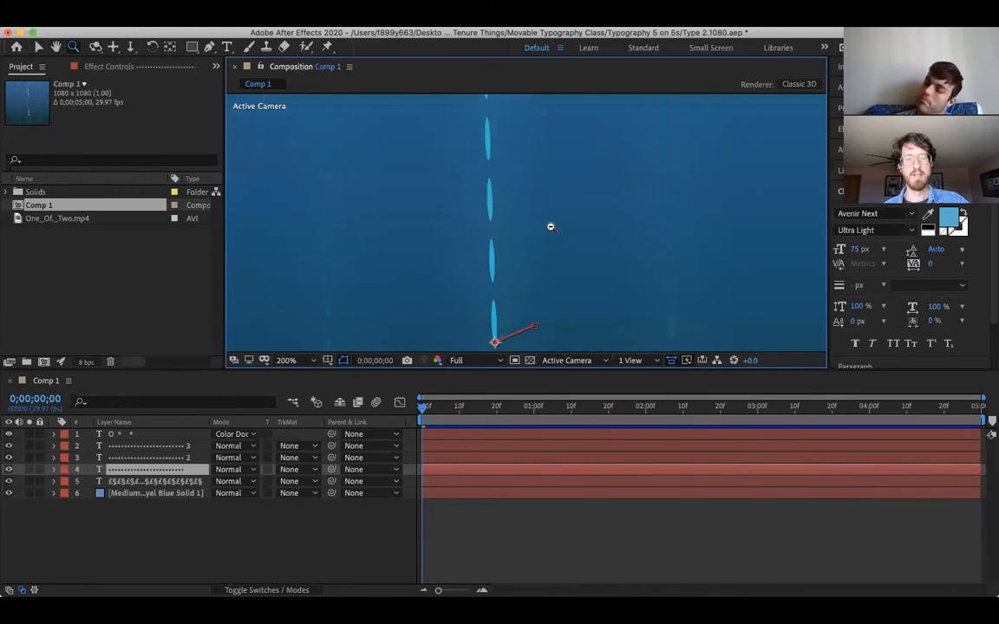
alt+click(551, 228)
alt+click(544, 243)
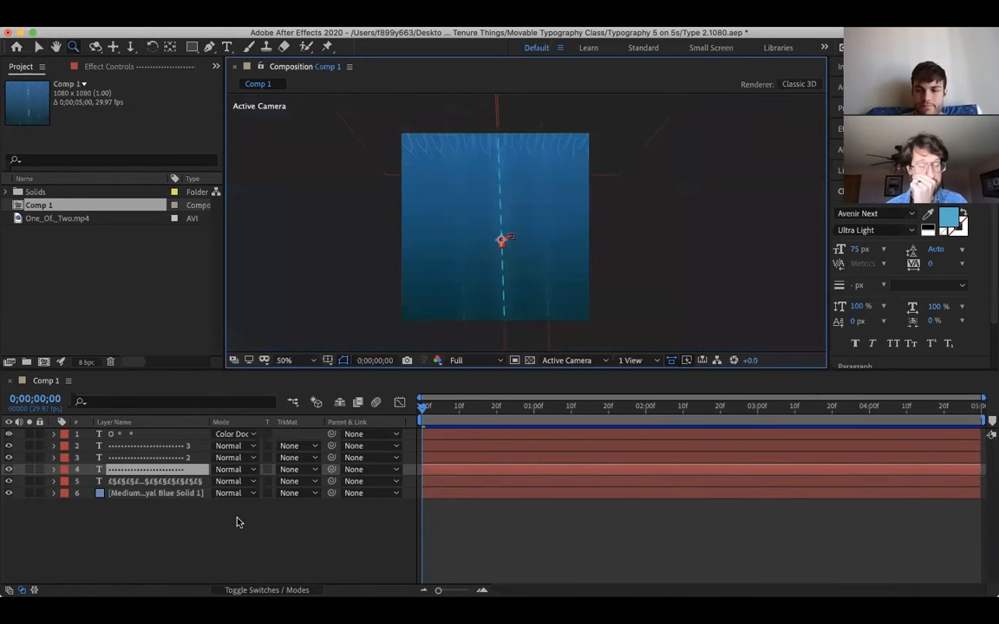
- Preview the composition's animation, inspect the frame at 0;00;01;16, and return to the first frame
click(134, 483)
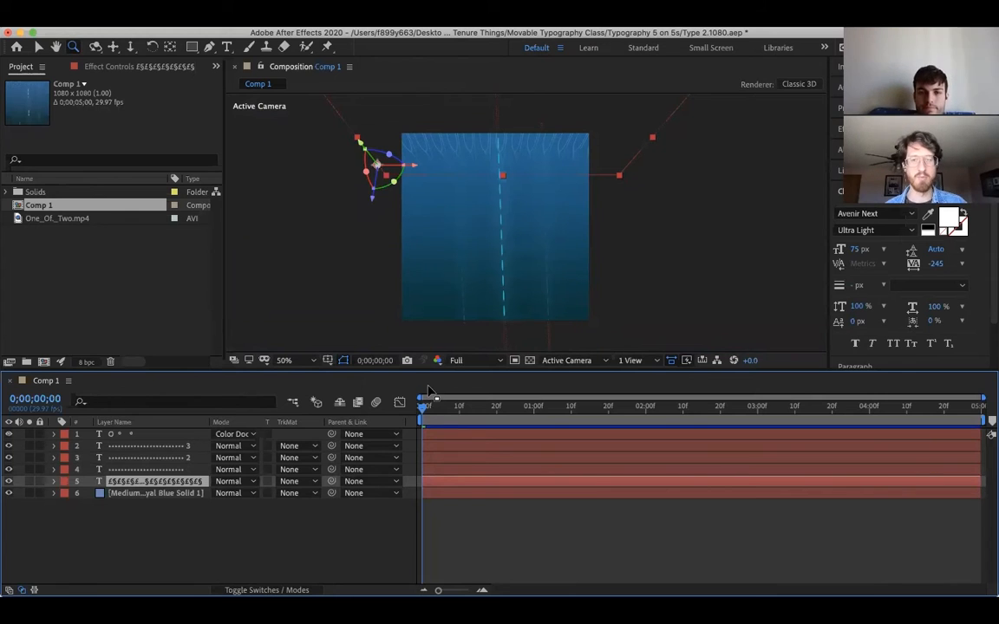
key(space)
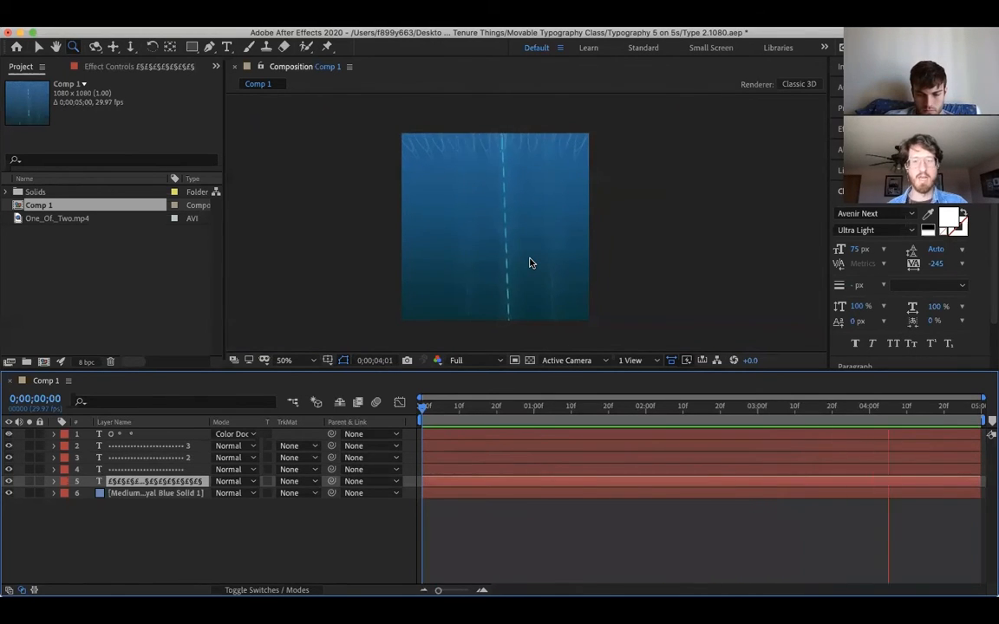
click(425, 409)
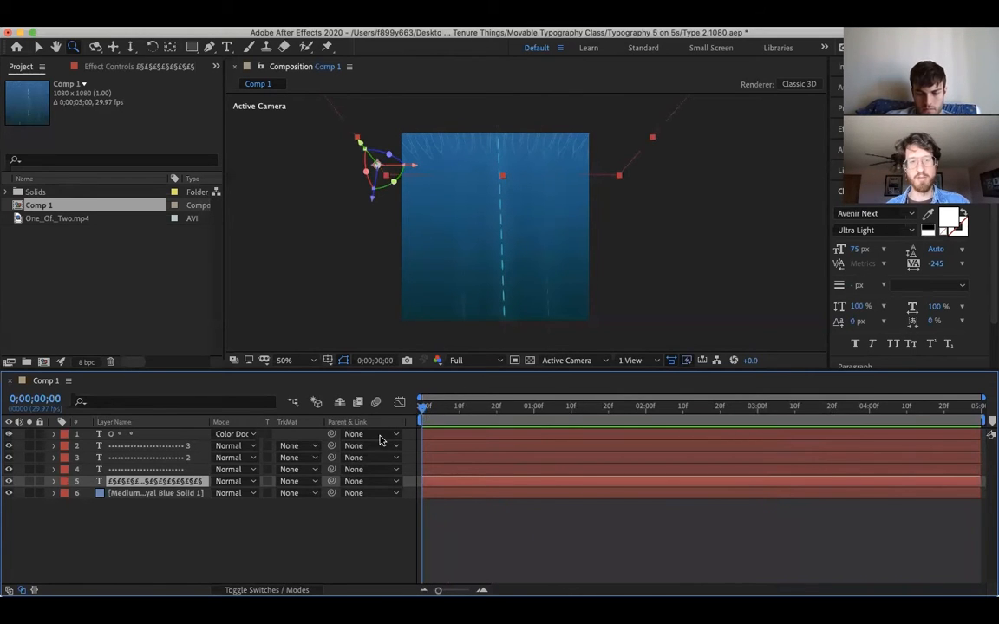
drag(434, 412, 594, 413)
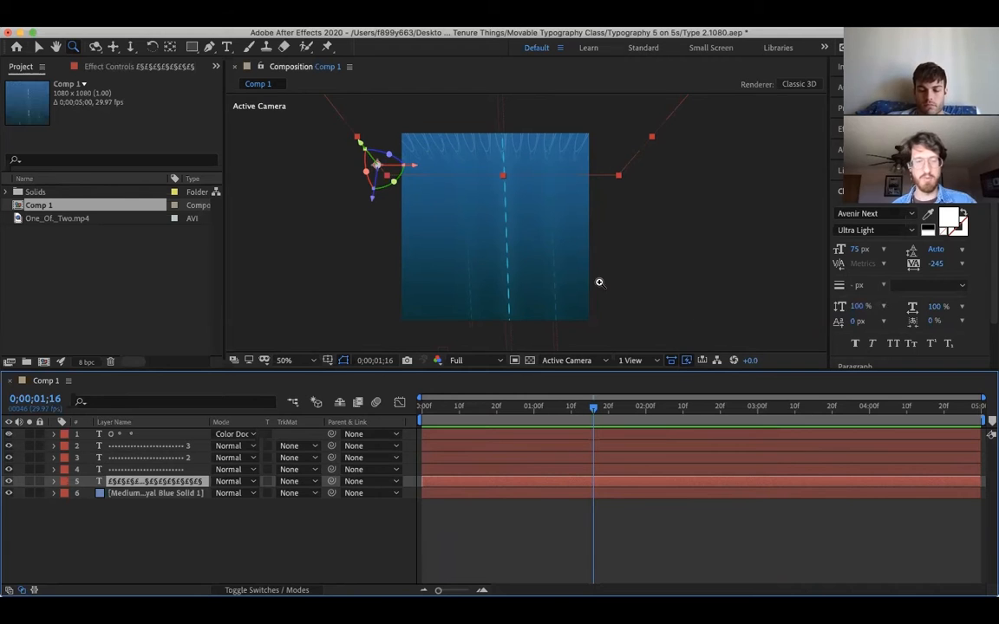
key(Home)
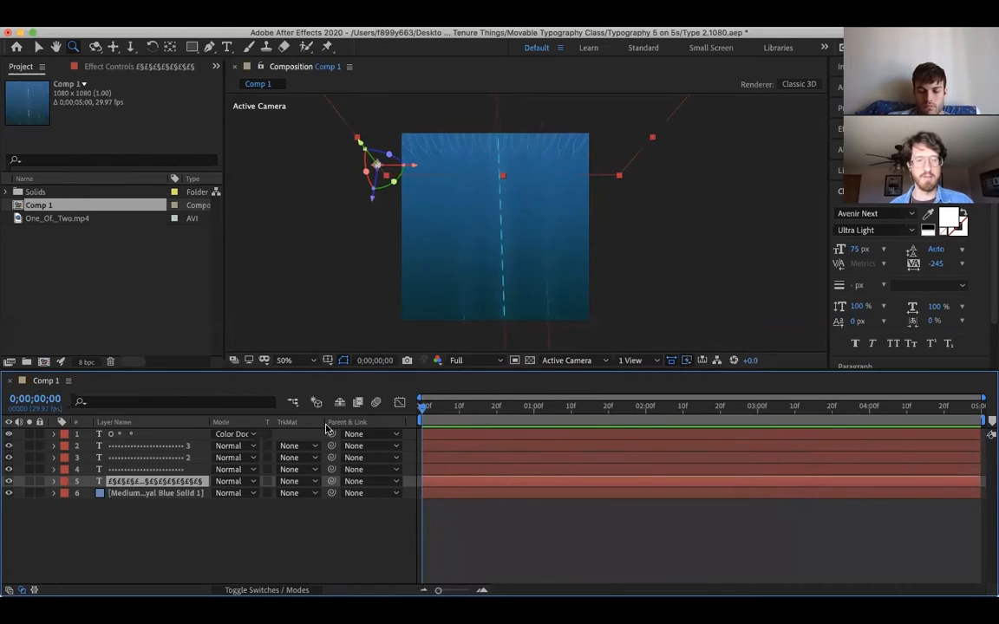
- Reveal layer 4's text properties and set a Source Text keyframe at 0;00;00;00
click(53, 469)
click(79, 493)
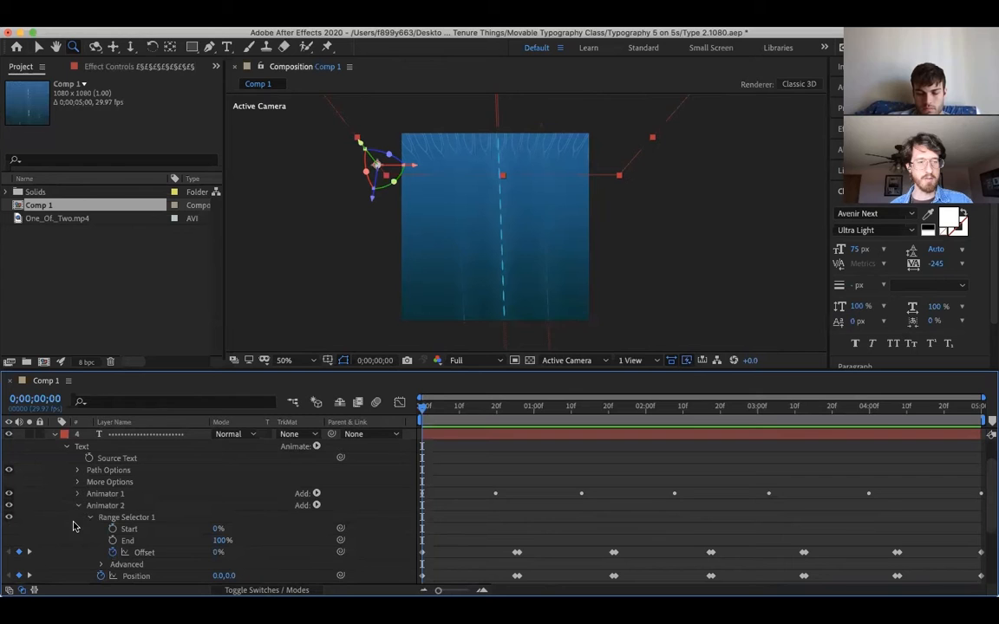
click(77, 506)
click(68, 518)
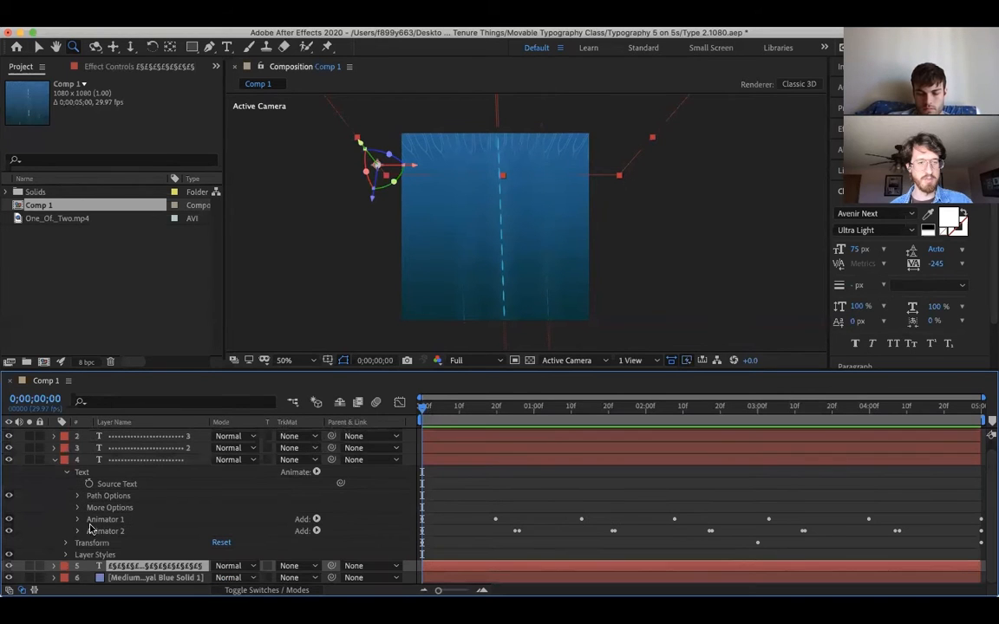
click(122, 474)
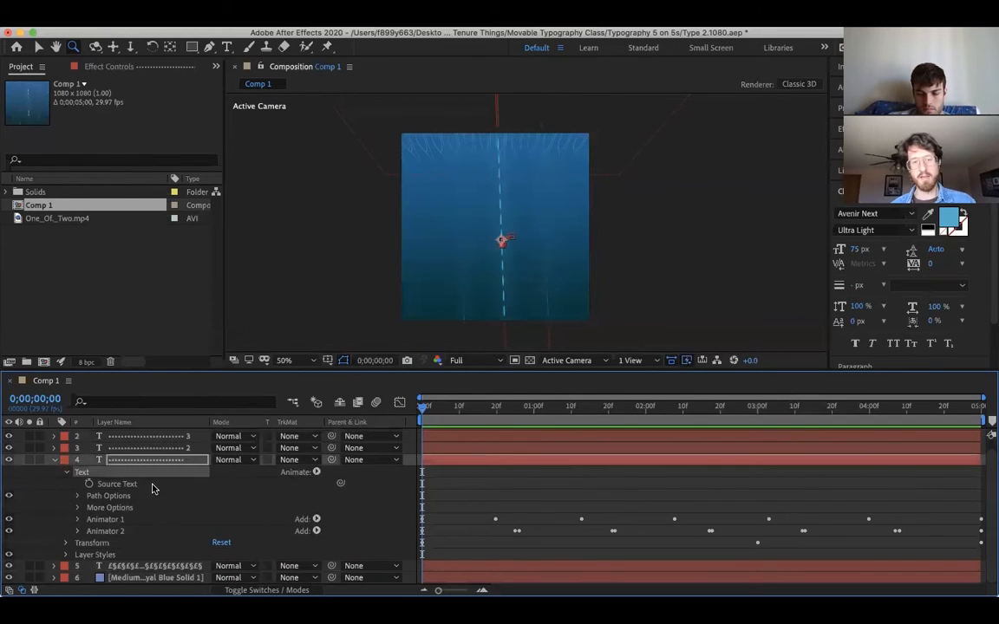
click(430, 409)
drag(432, 412, 423, 412)
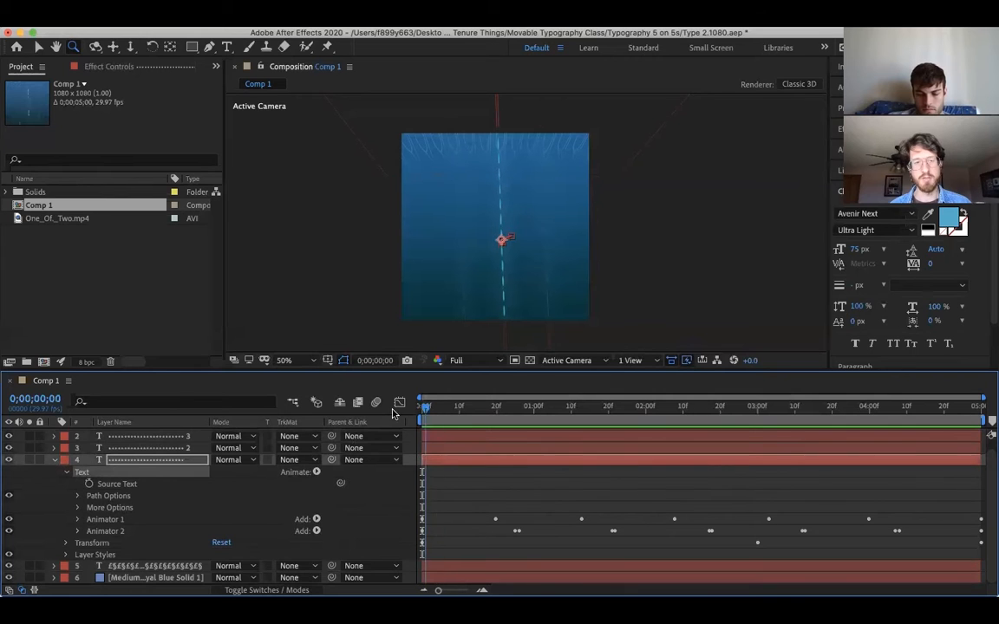
click(124, 486)
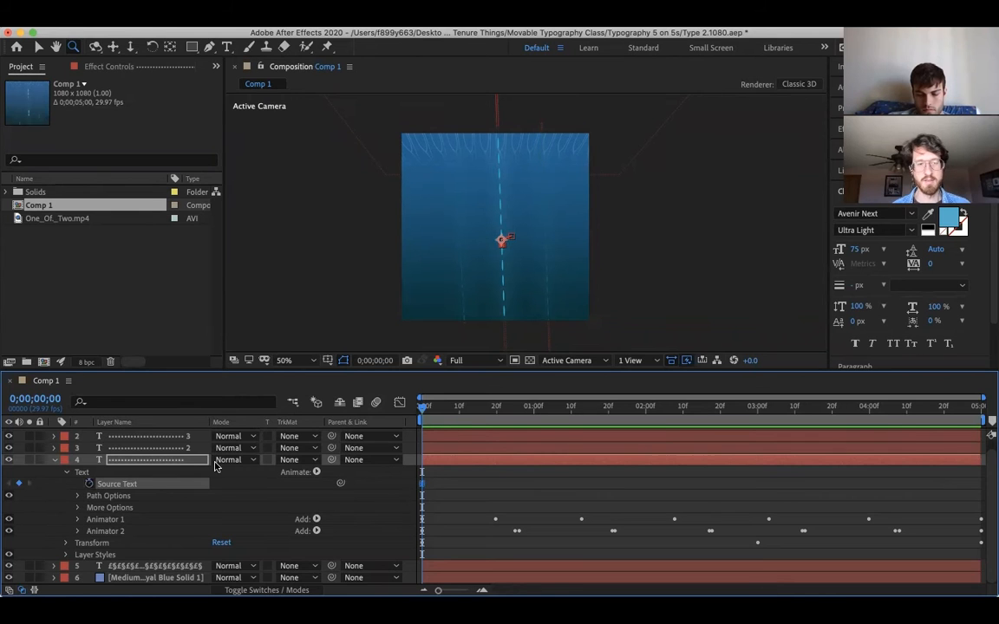
- Alter a middle stretch of layer 4's dashed-line text at 0;00;00;20, adding a second Source Text keyframe
drag(424, 412, 495, 412)
click(432, 499)
click(423, 484)
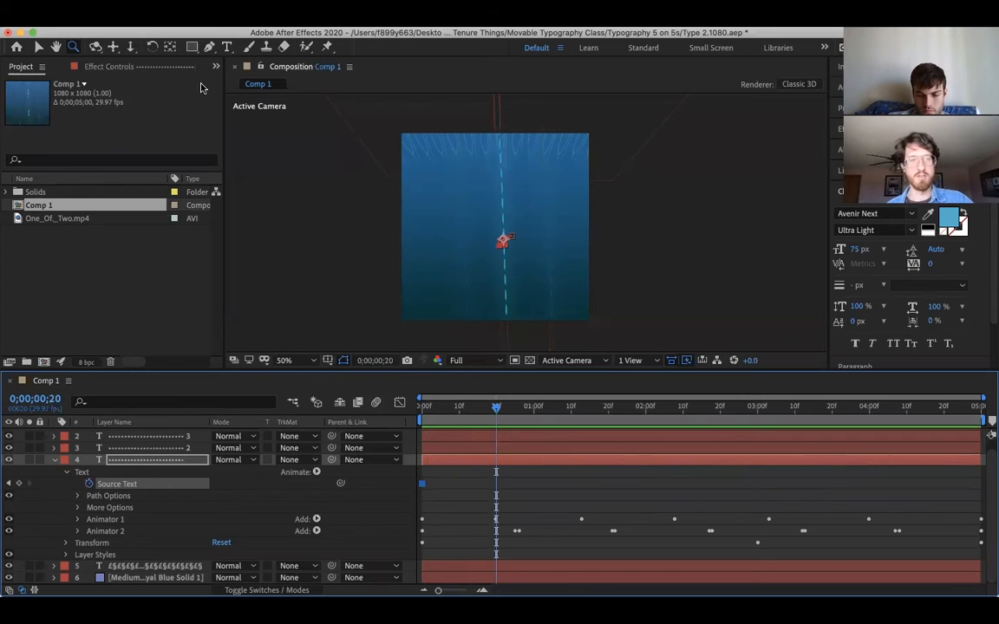
click(227, 47)
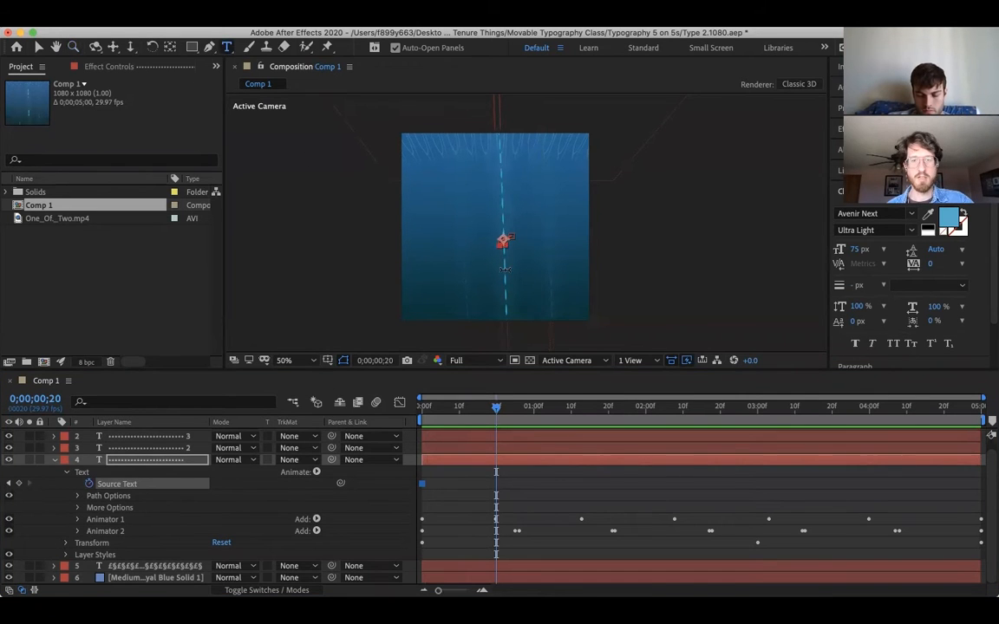
drag(505, 269, 506, 209)
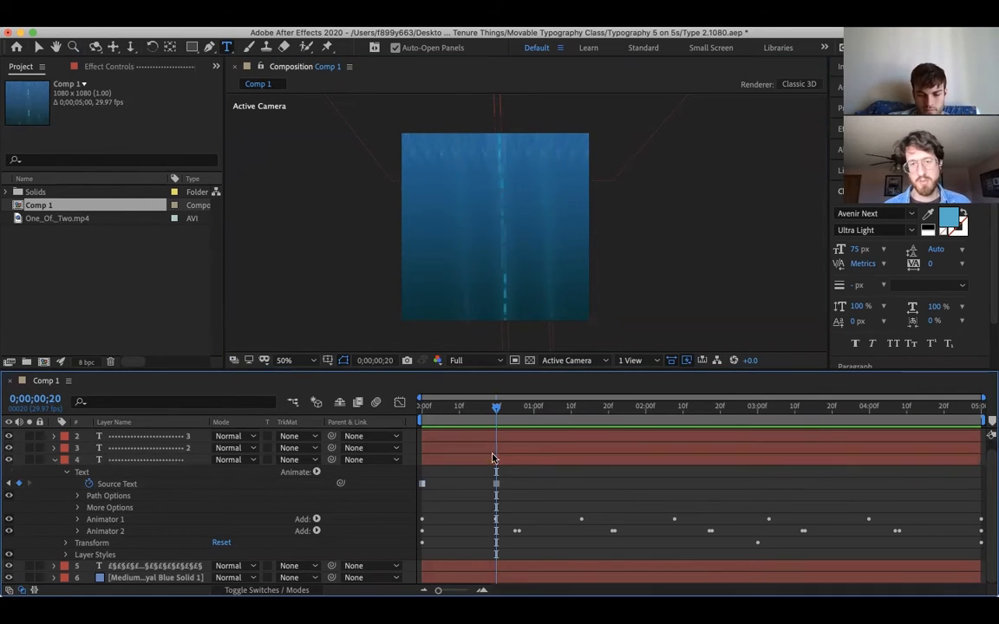
- Preview the Source Text change from the first frame
drag(496, 406, 416, 410)
key(space)
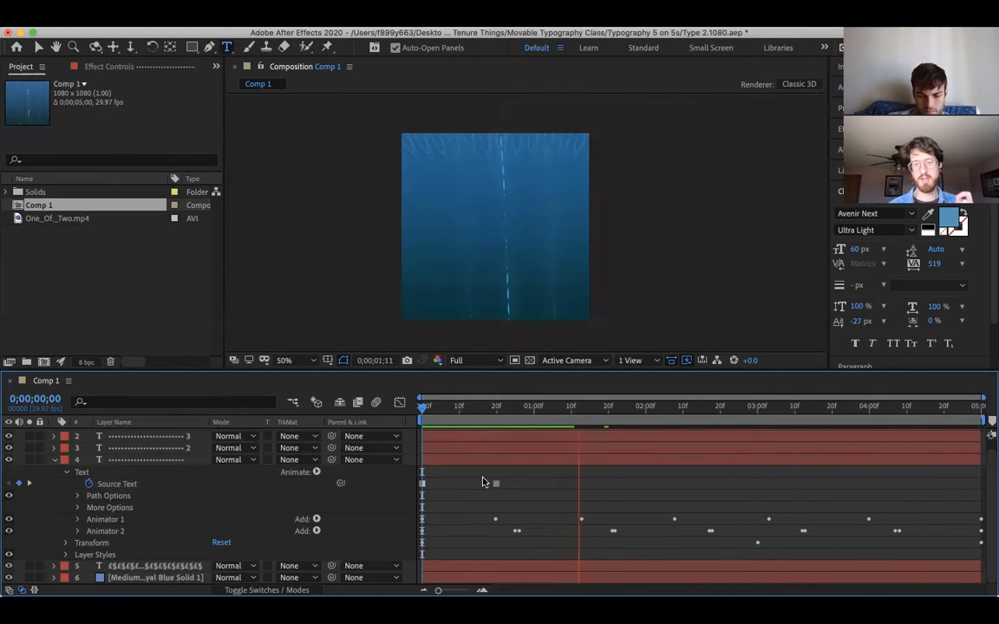
key(space)
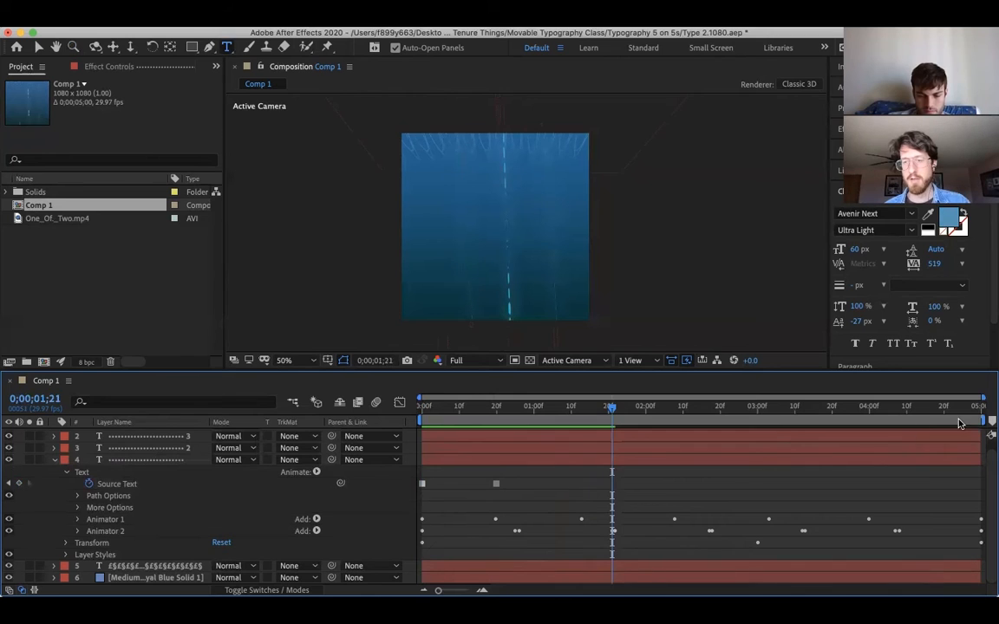
- Preview only the first second by ending the work area at 01:00, and extend the work area back to the composition's end
drag(980, 409, 421, 403)
key(End)
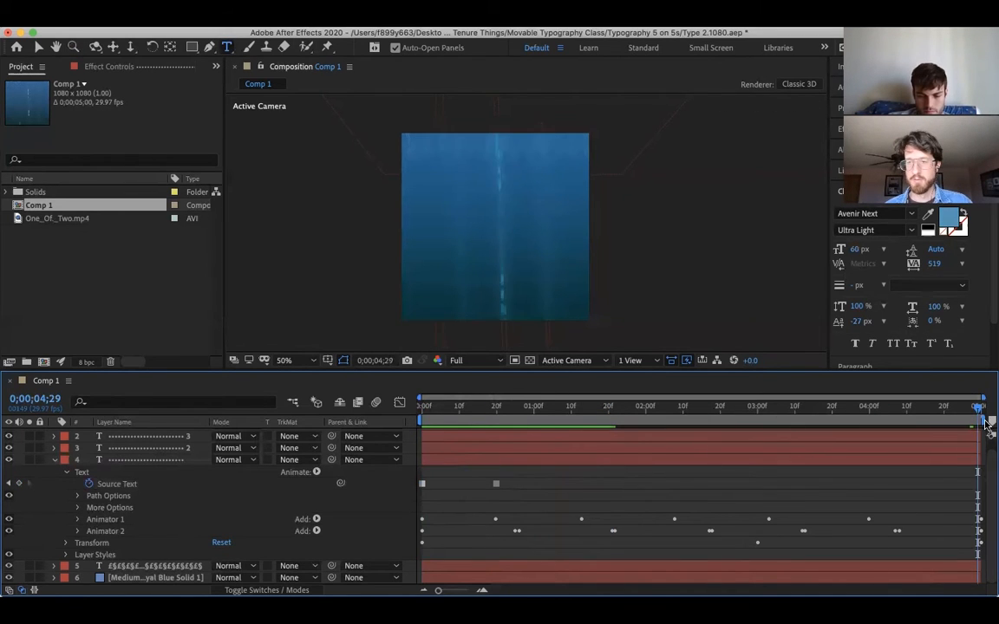
drag(978, 410, 420, 413)
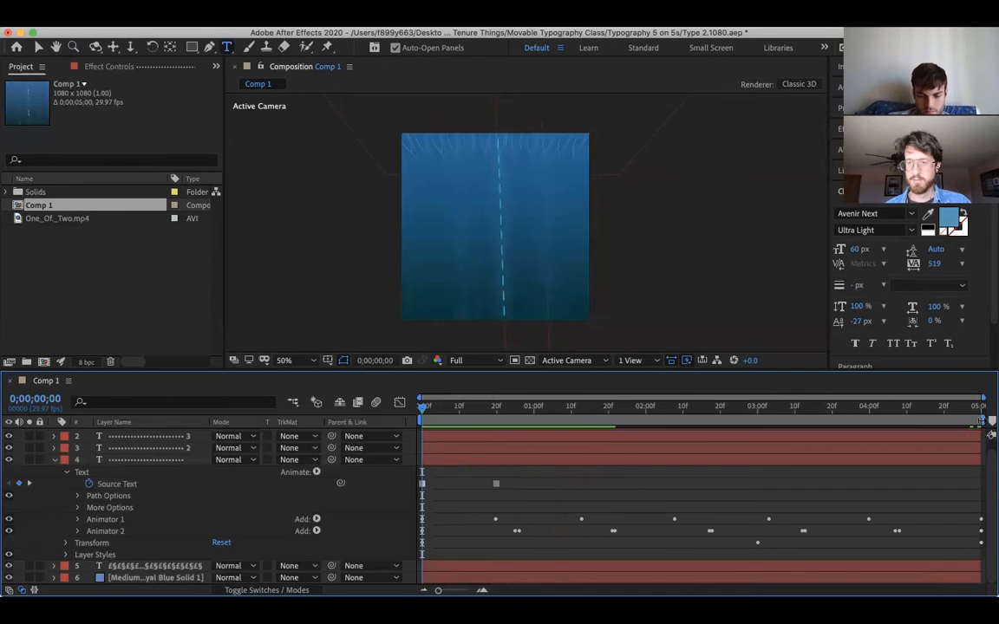
key(space)
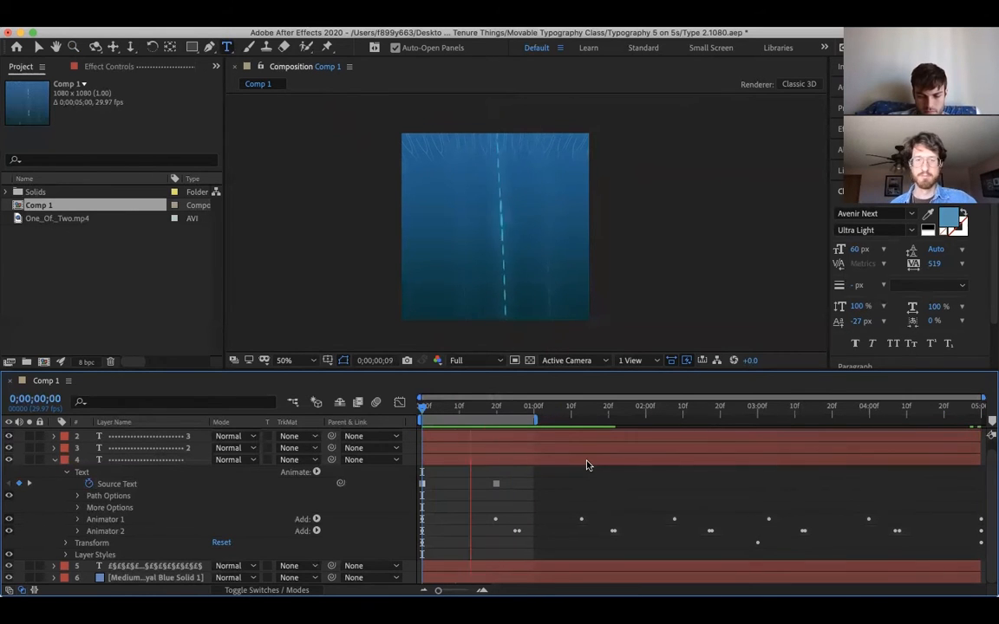
key(space)
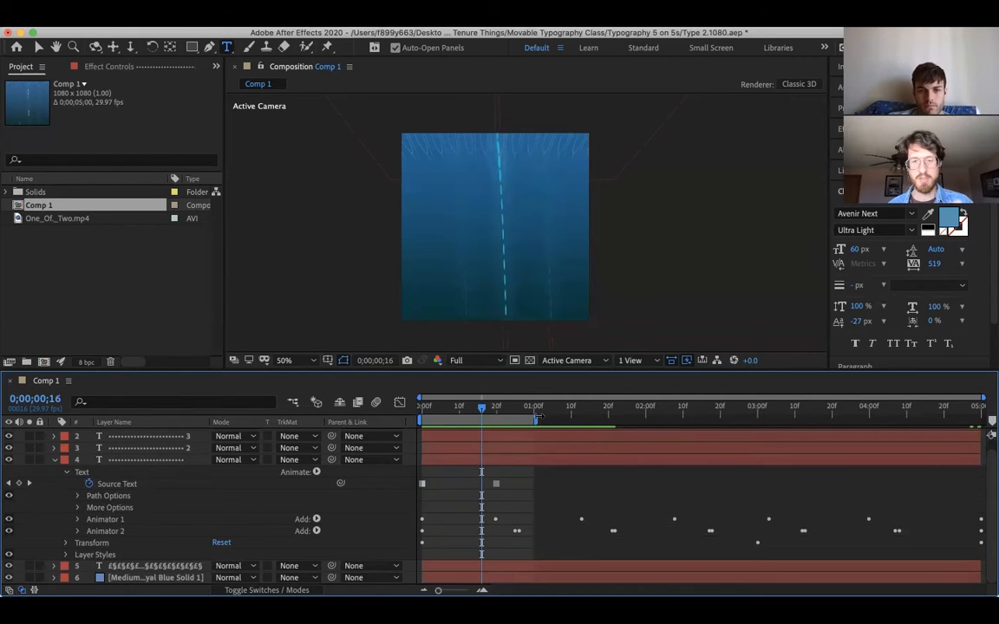
drag(536, 419, 978, 421)
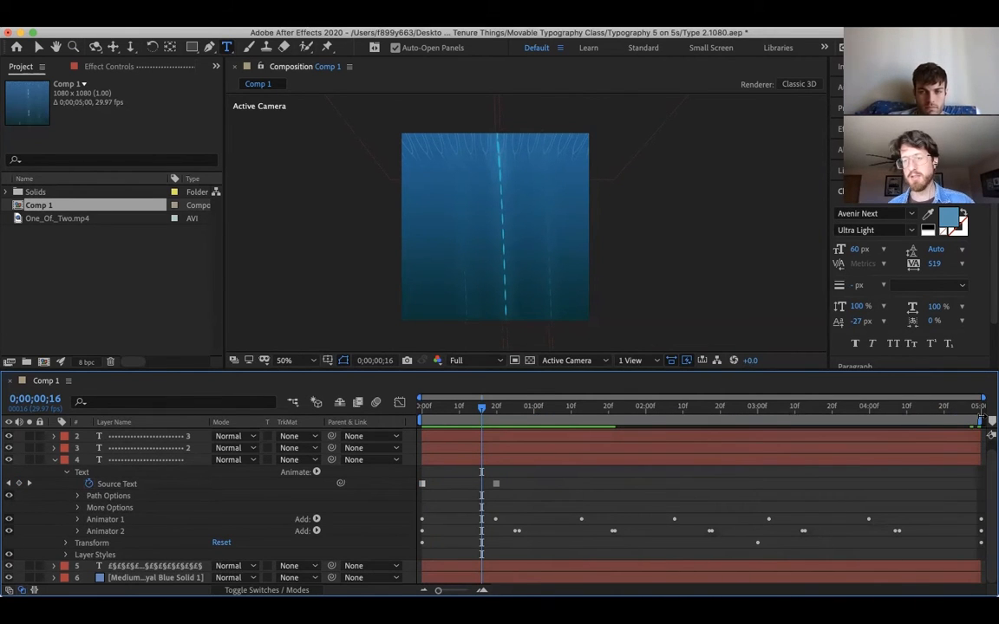
- Delete the Source Text keyframe at 0;00;00;20 and turn off Source Text keyframing on layer 4
drag(479, 473, 508, 495)
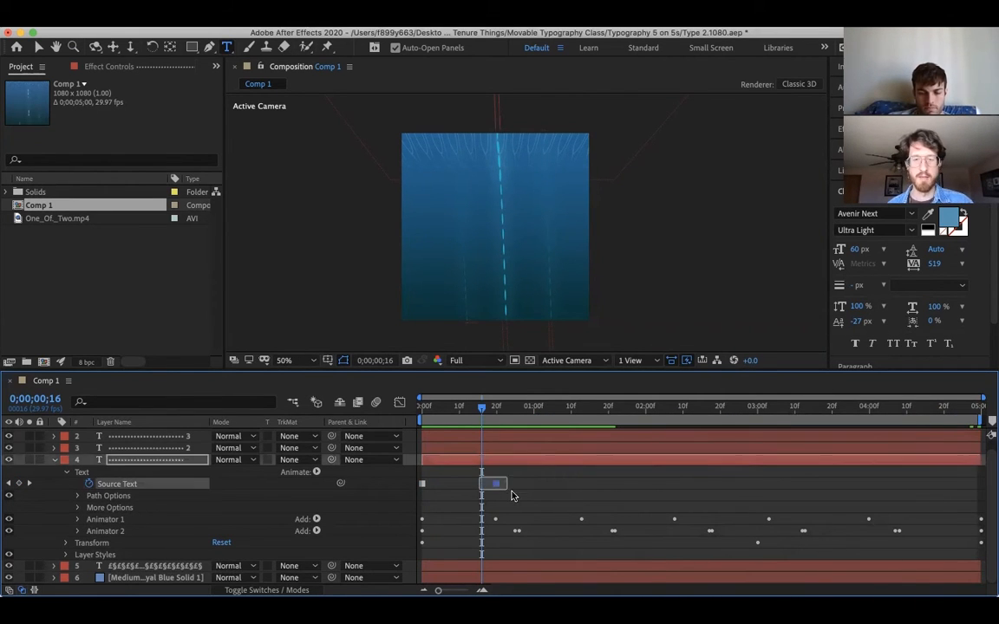
key(Delete)
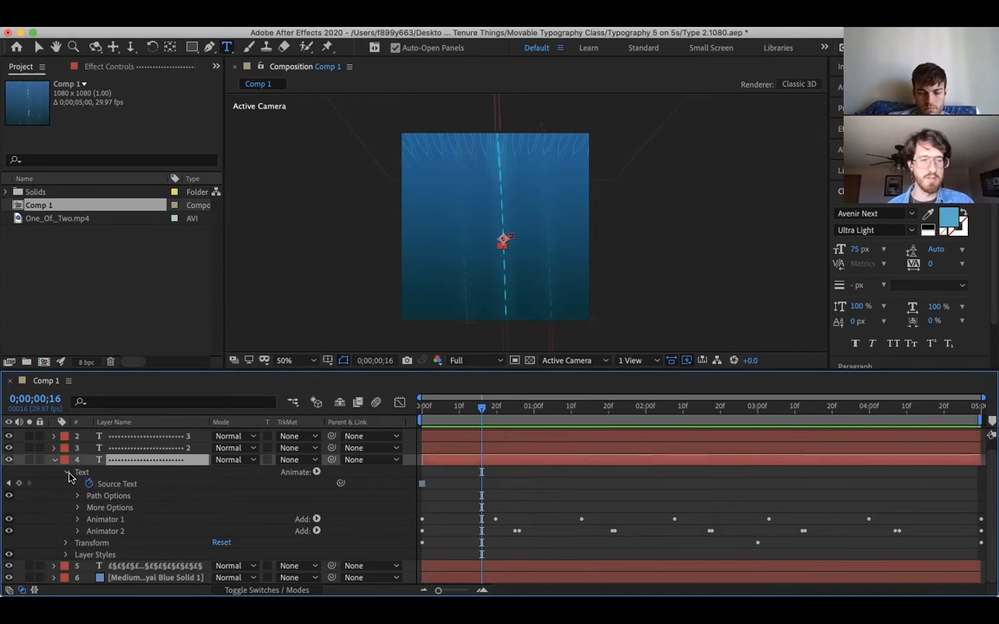
click(91, 484)
drag(432, 405, 407, 409)
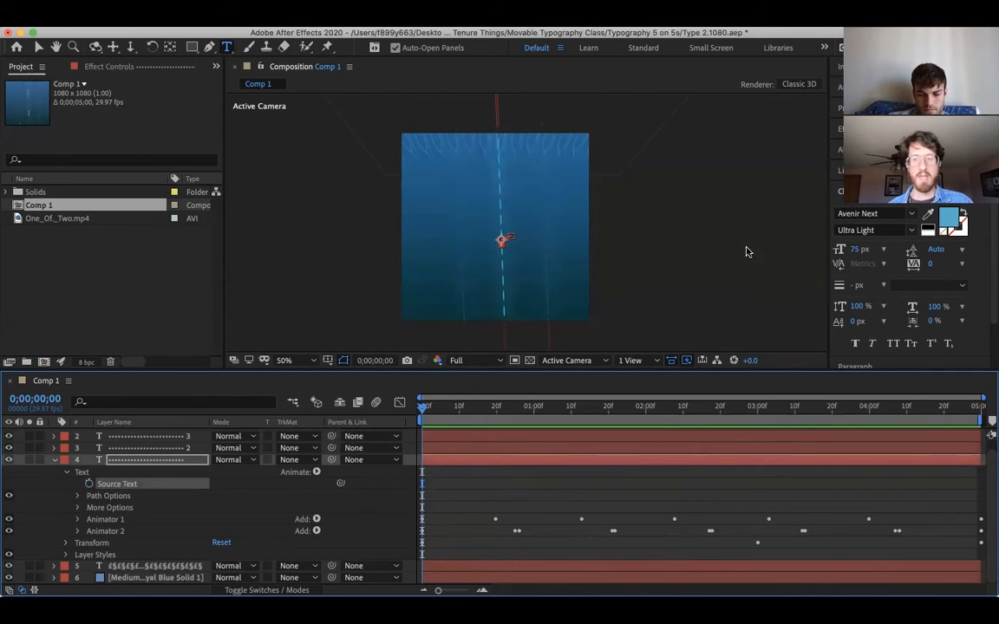
- Set layer 4's font size to 78 px and undo a trial adjustment of its tracking
mouse_move(855, 249)
mouse_down()
mouse_move(864, 249)
mouse_move(856, 248)
mouse_up()
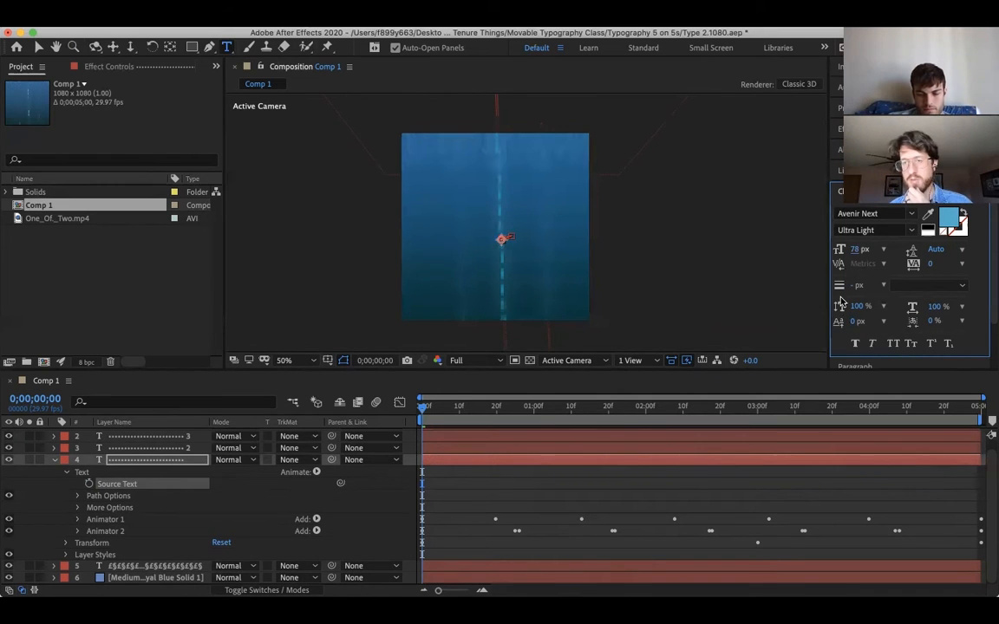
mouse_move(930, 264)
mouse_down()
mouse_move(951, 263)
mouse_move(927, 265)
mouse_move(927, 283)
mouse_up()
key(super+z)
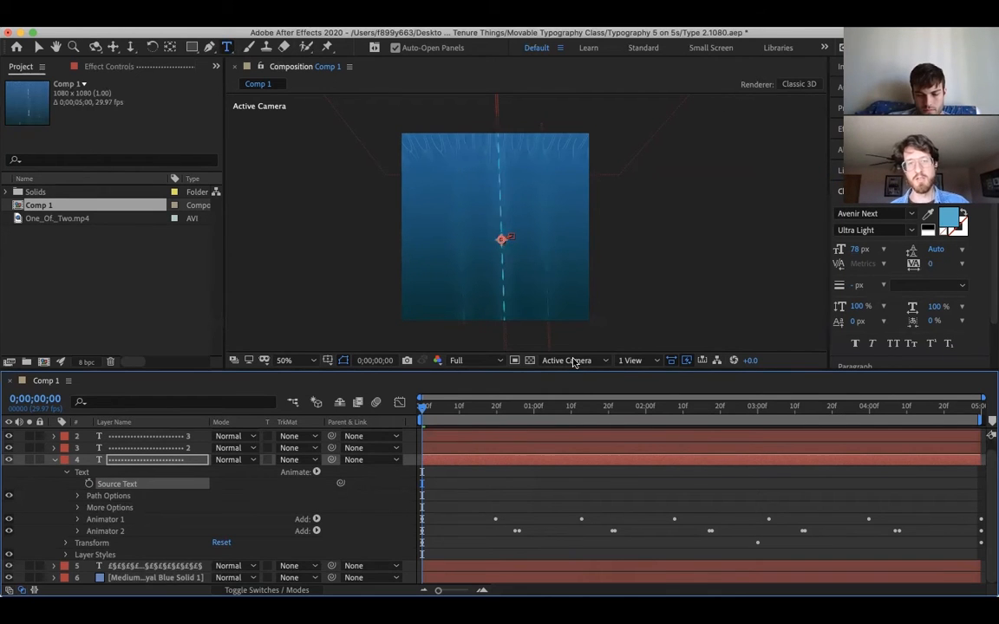
- Examine layer 4's text properties: Path Options, More Options and the existing animator groups
mouse_move(424, 408)
mouse_down()
mouse_move(491, 409)
mouse_move(422, 409)
mouse_up()
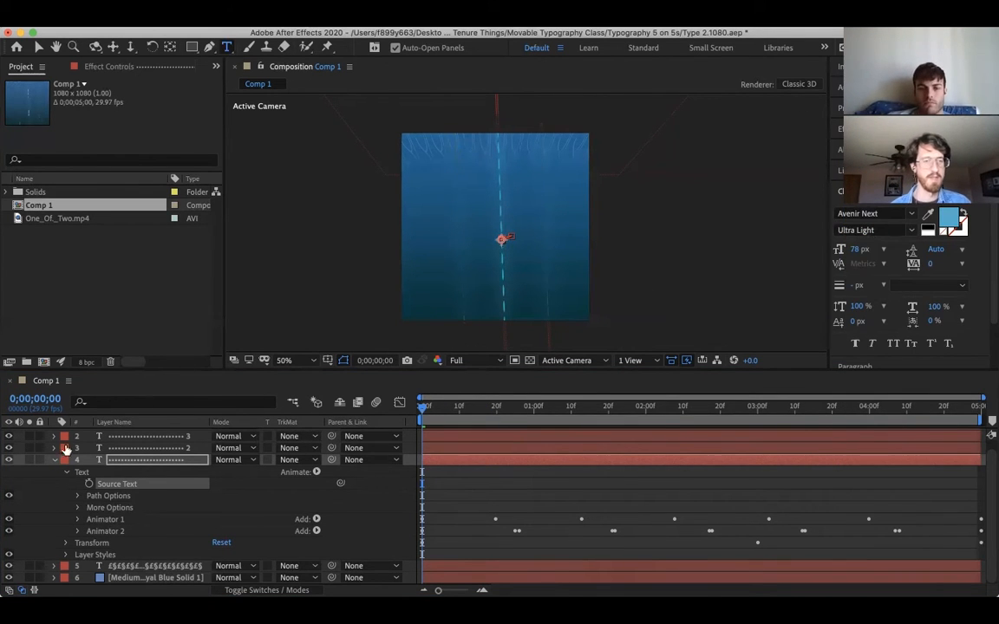
click(77, 496)
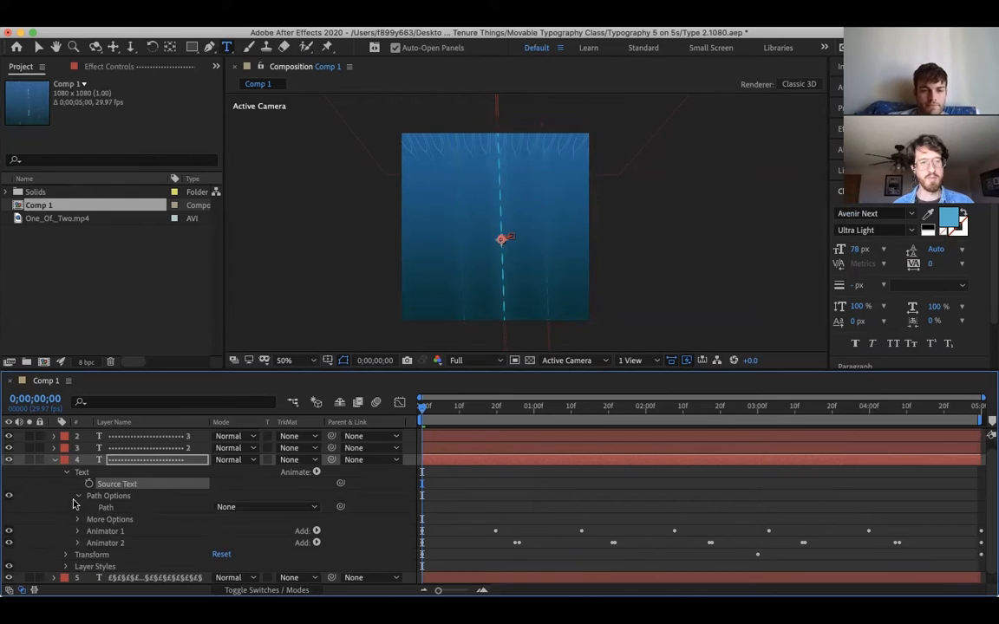
click(77, 496)
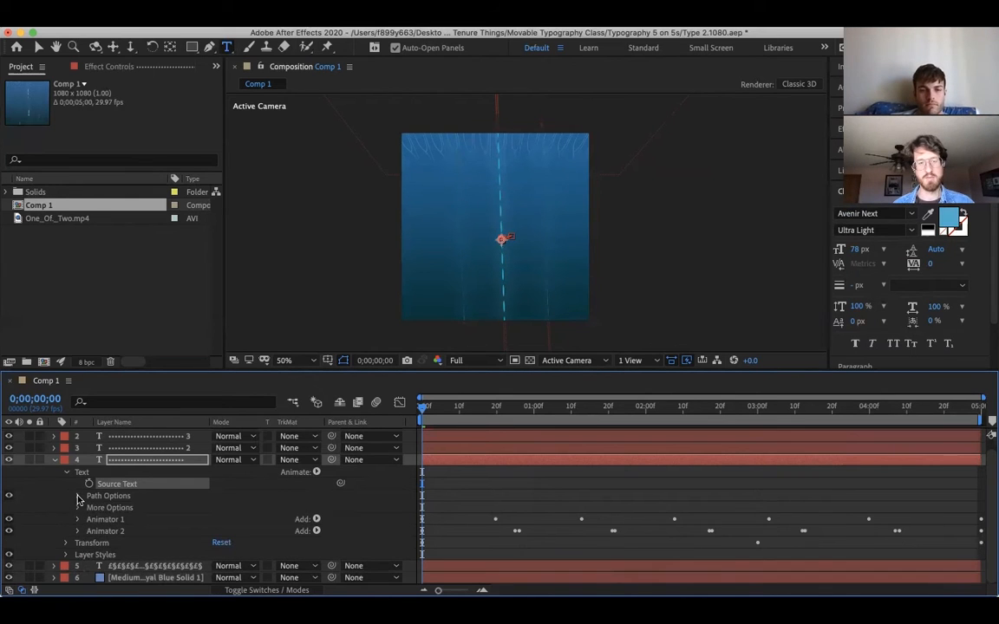
click(121, 496)
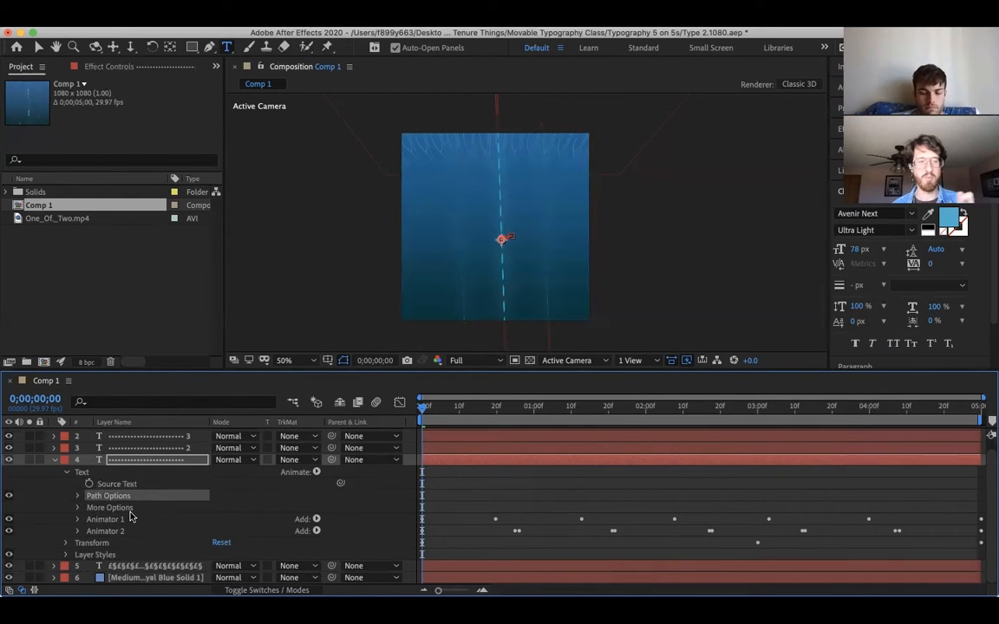
click(126, 509)
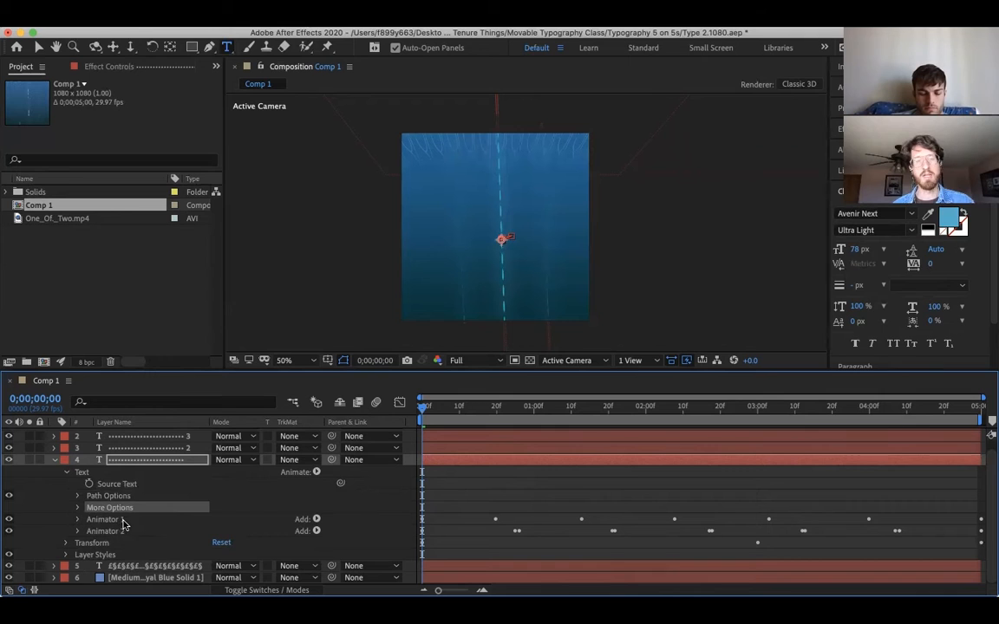
click(122, 520)
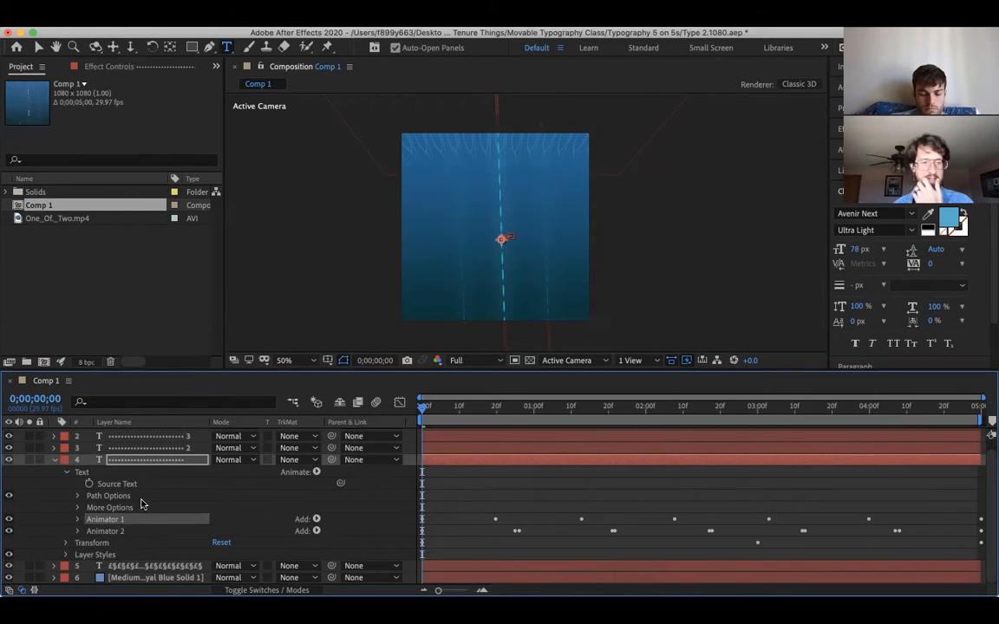
- Enlarge the timeline area and inspect the transform properties of the blue solid on layer 6
drag(184, 375, 213, 251)
click(150, 467)
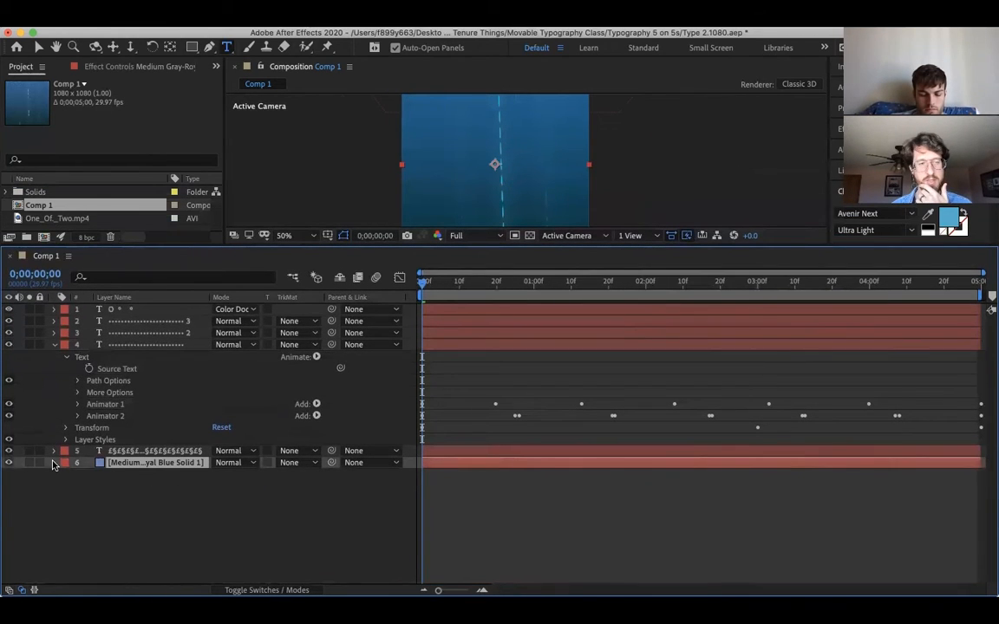
click(53, 463)
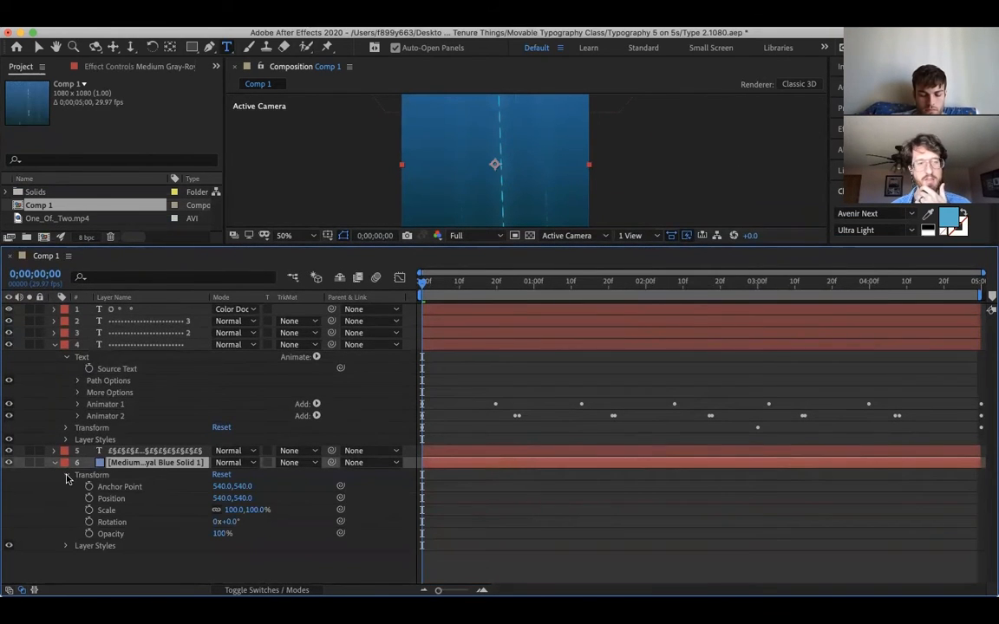
click(66, 476)
click(54, 463)
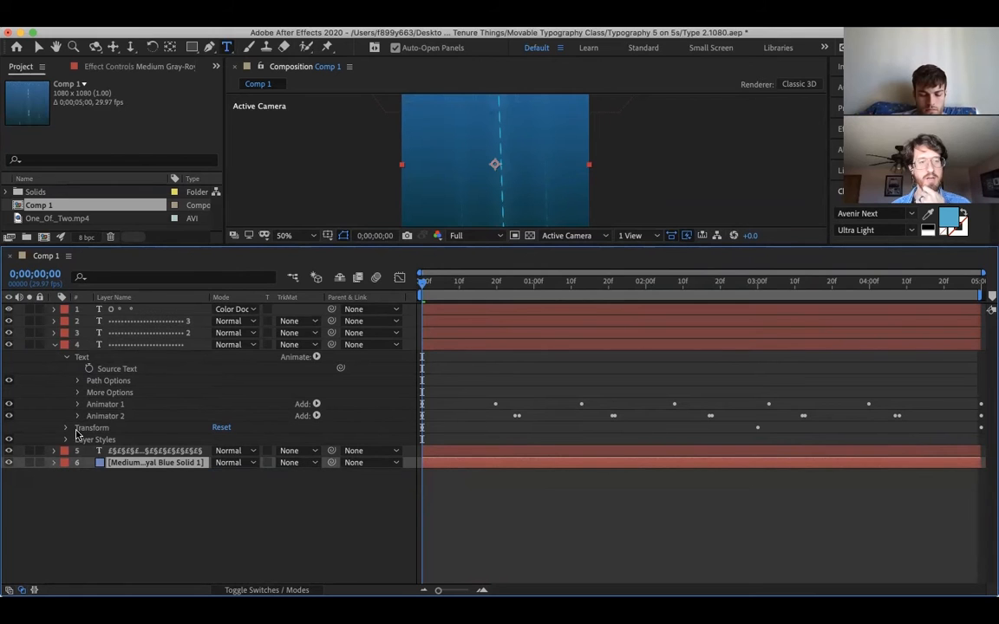
- Add a Position animator to the text of layer 4
click(119, 346)
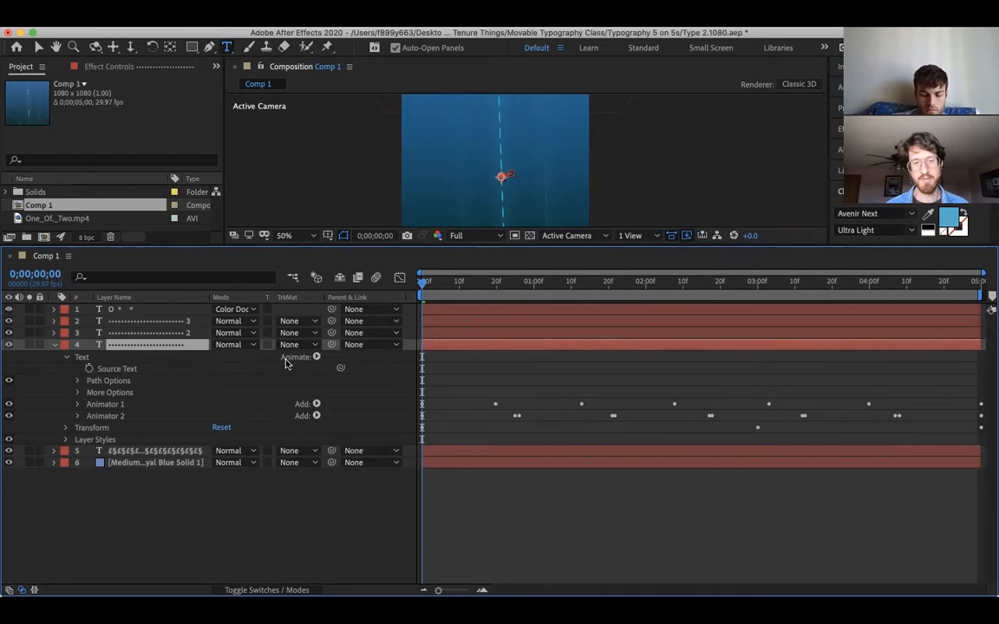
click(317, 357)
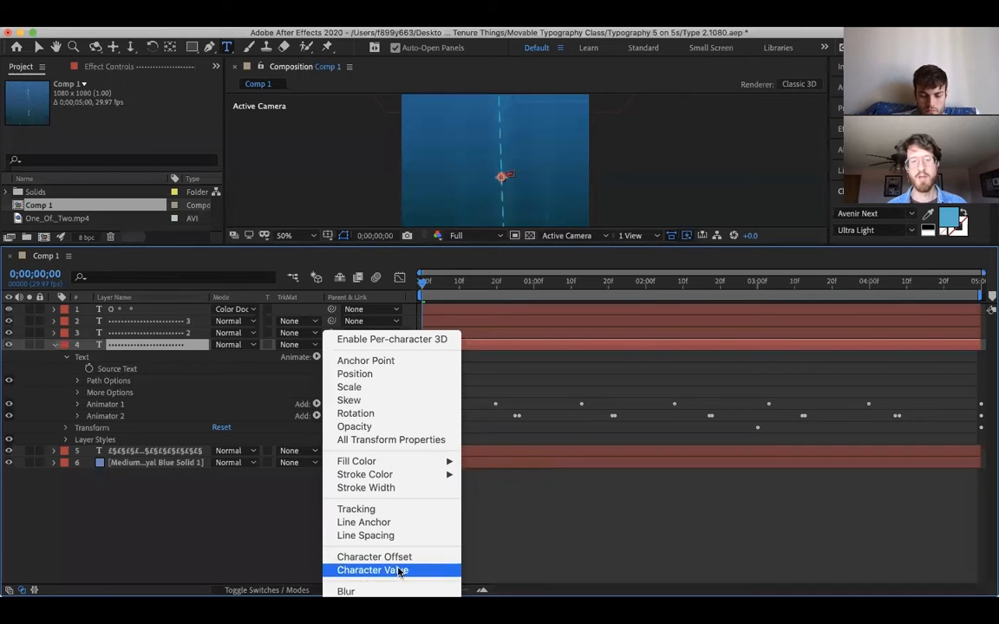
click(377, 378)
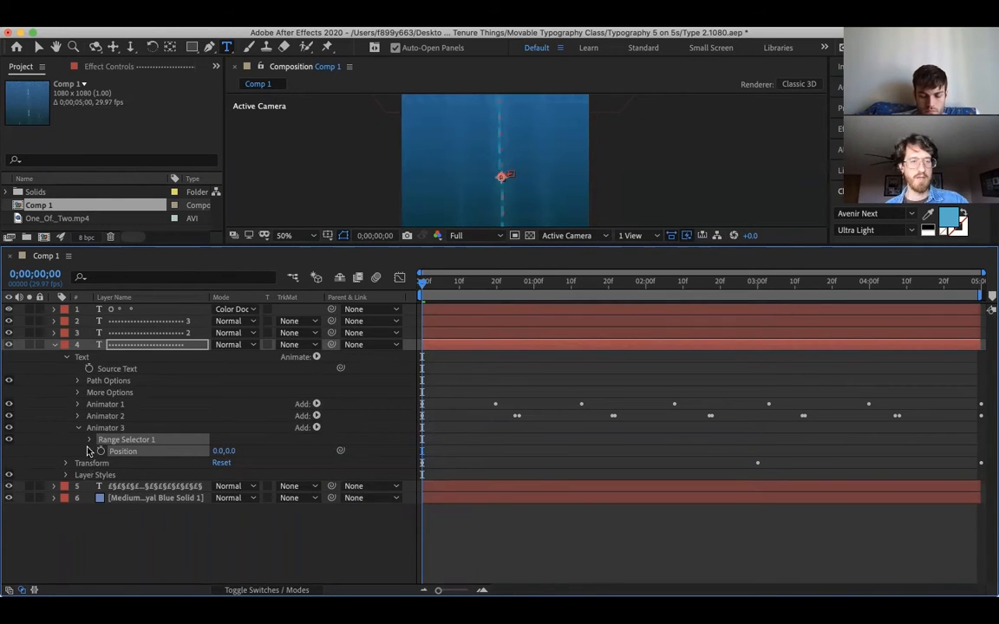
- Review Range Selector 1 of the new Position animator, including its Advanced properties and the Based On choices
mouse_move(427, 289)
mouse_down()
mouse_move(440, 287)
mouse_move(420, 289)
mouse_up()
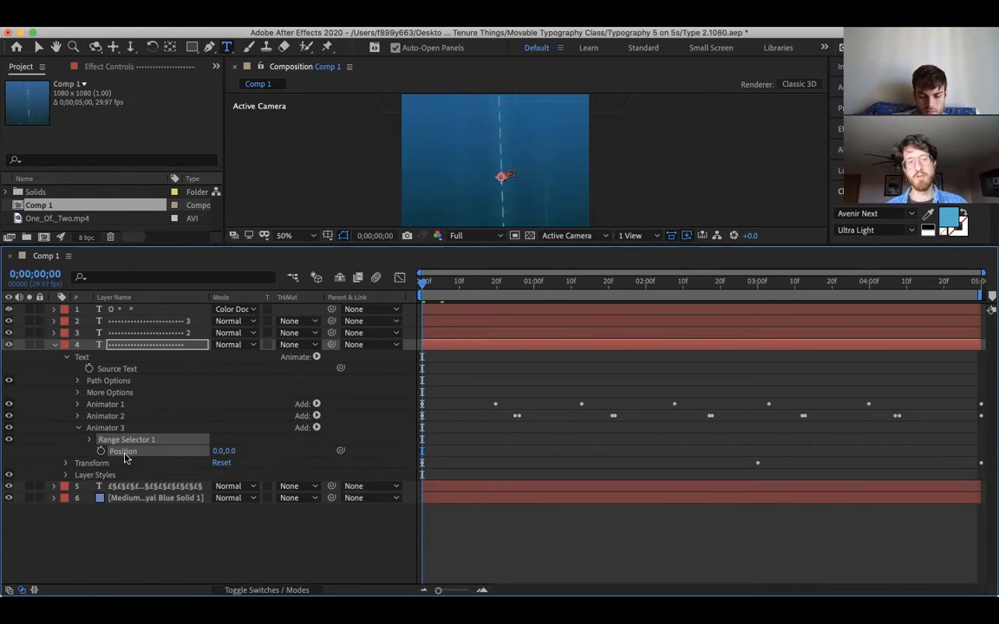
drag(423, 289, 444, 289)
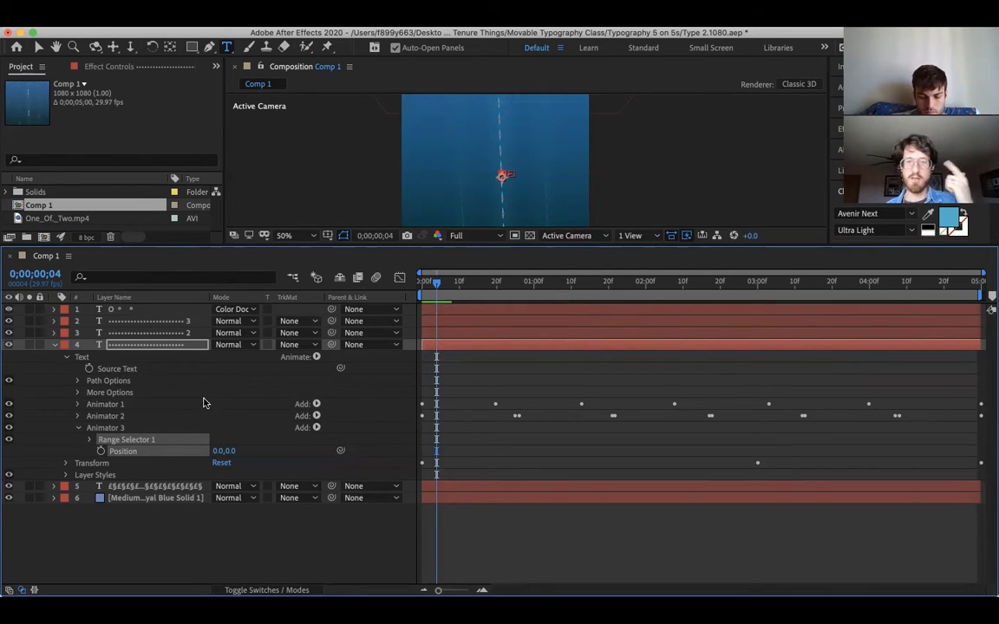
click(91, 441)
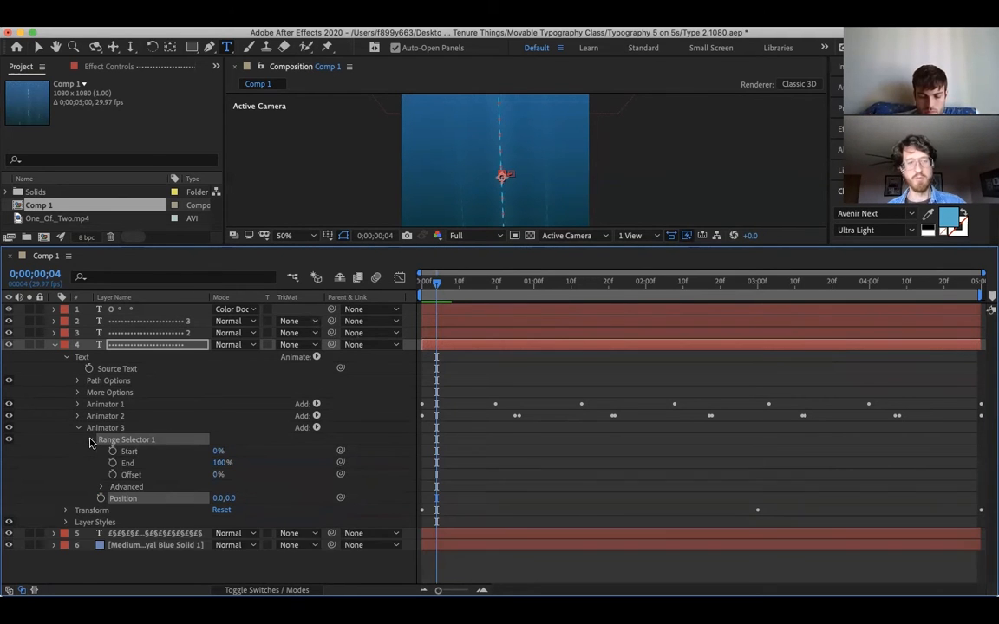
click(422, 297)
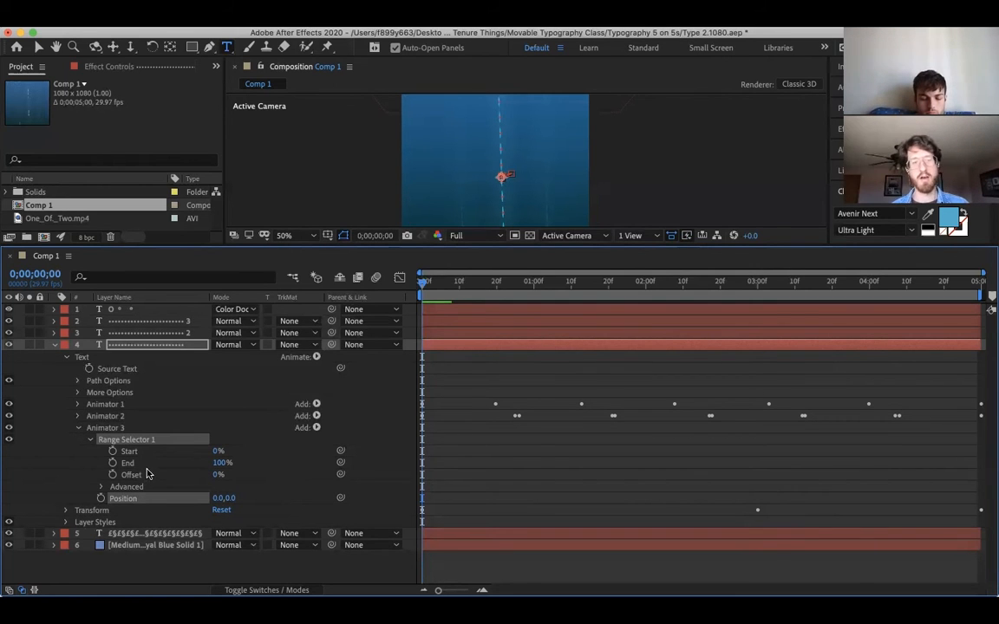
click(101, 487)
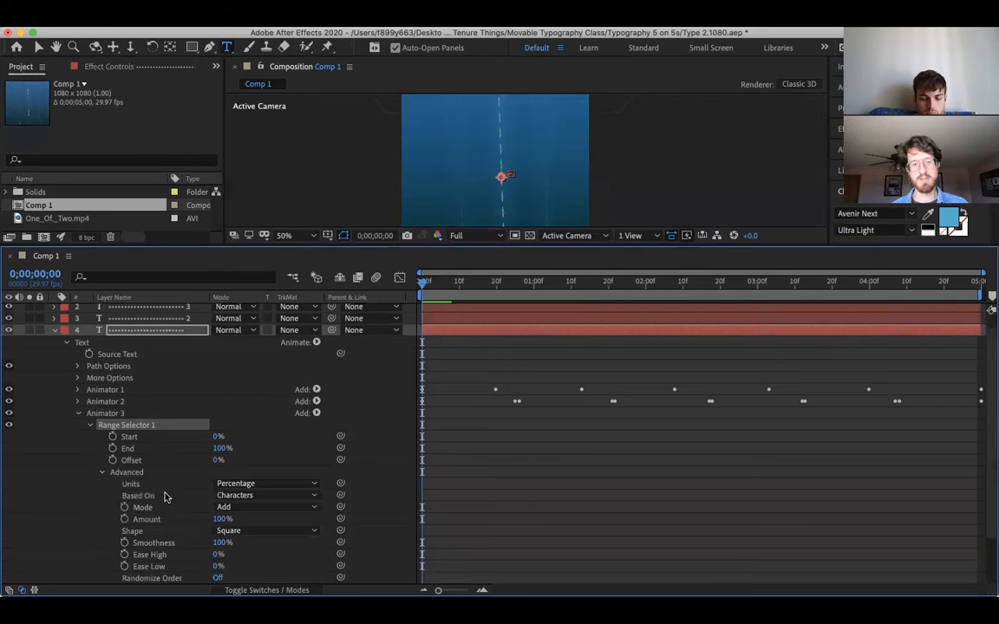
scroll(181, 524, down, 3)
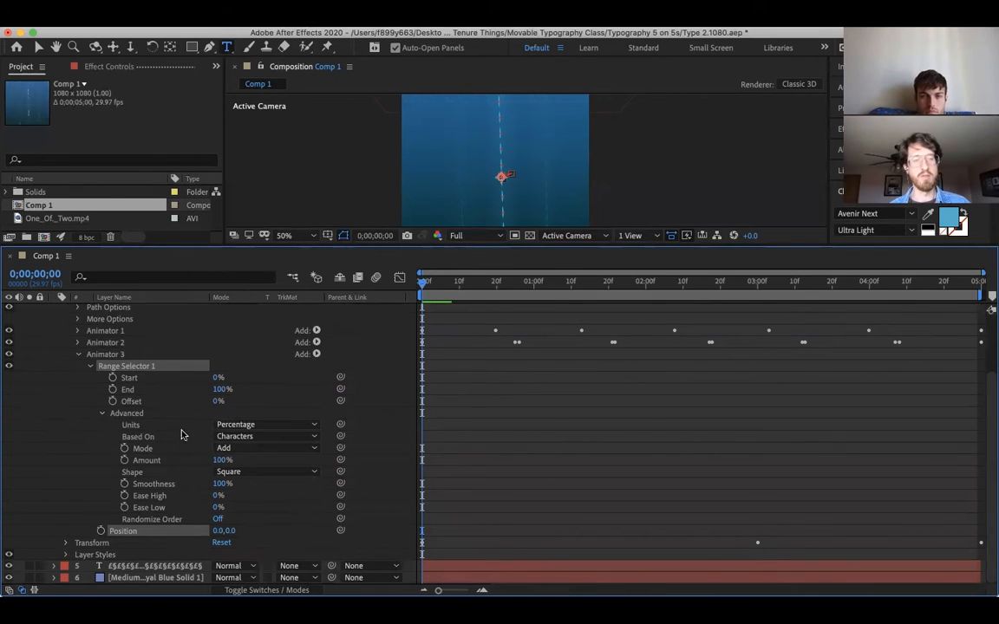
click(249, 437)
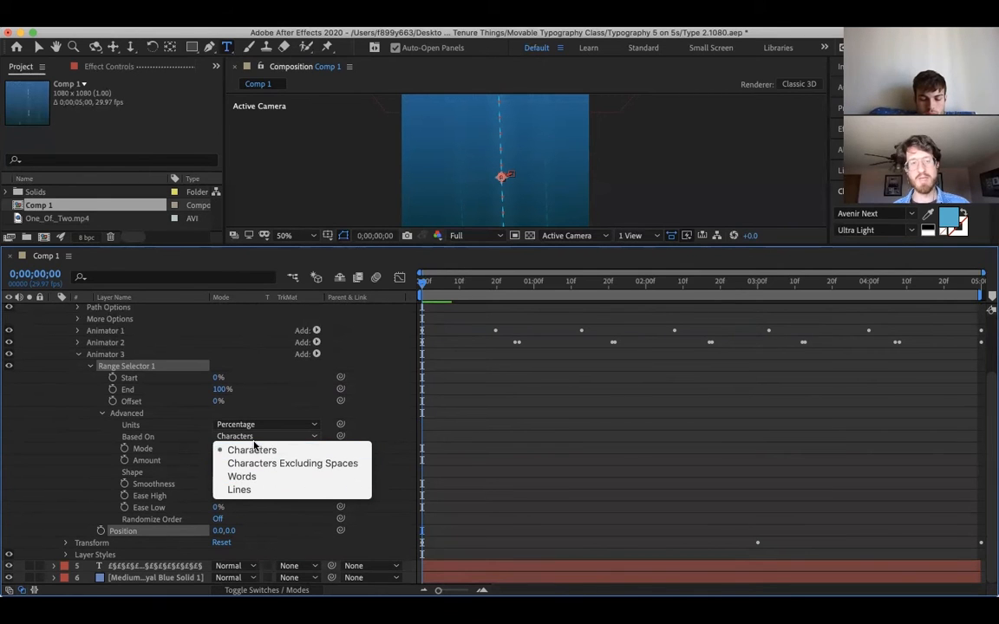
click(257, 441)
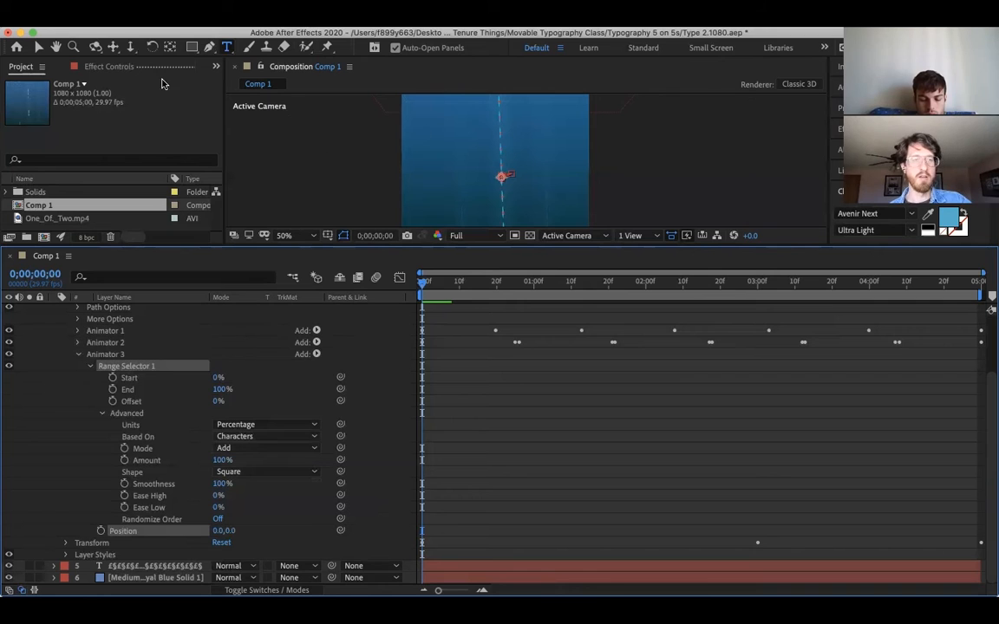
- Examine the individual characters of the vertical dashed text line up close at 200% magnification
click(39, 47)
key(z)
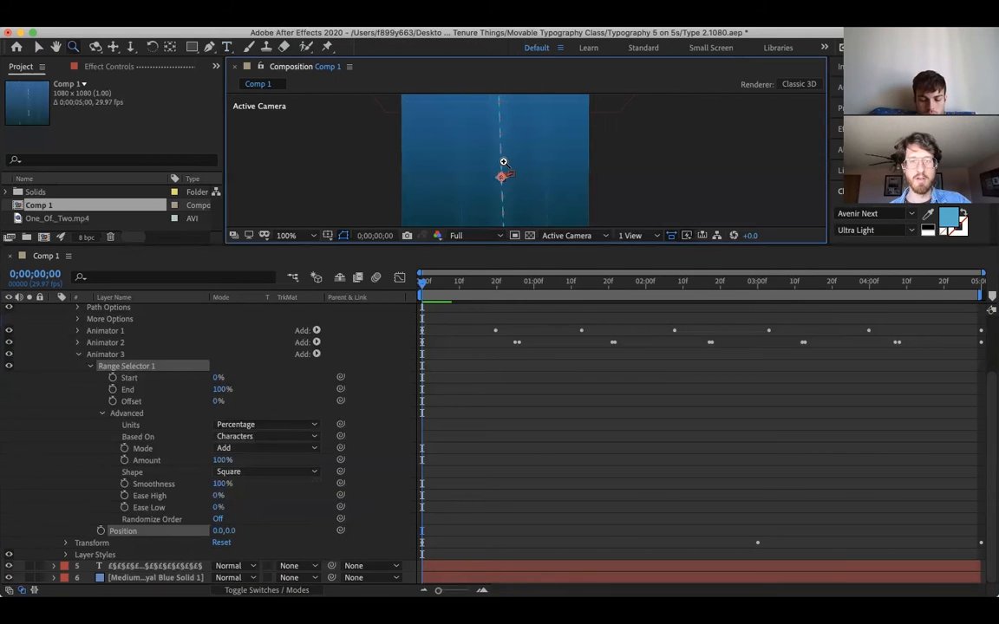
click(504, 163)
click(531, 159)
drag(512, 132, 520, 158)
key(space)
drag(507, 109, 475, 141)
key(space)
mouse_move(520, 196)
mouse_down()
mouse_move(515, 169)
mouse_move(516, 196)
mouse_up()
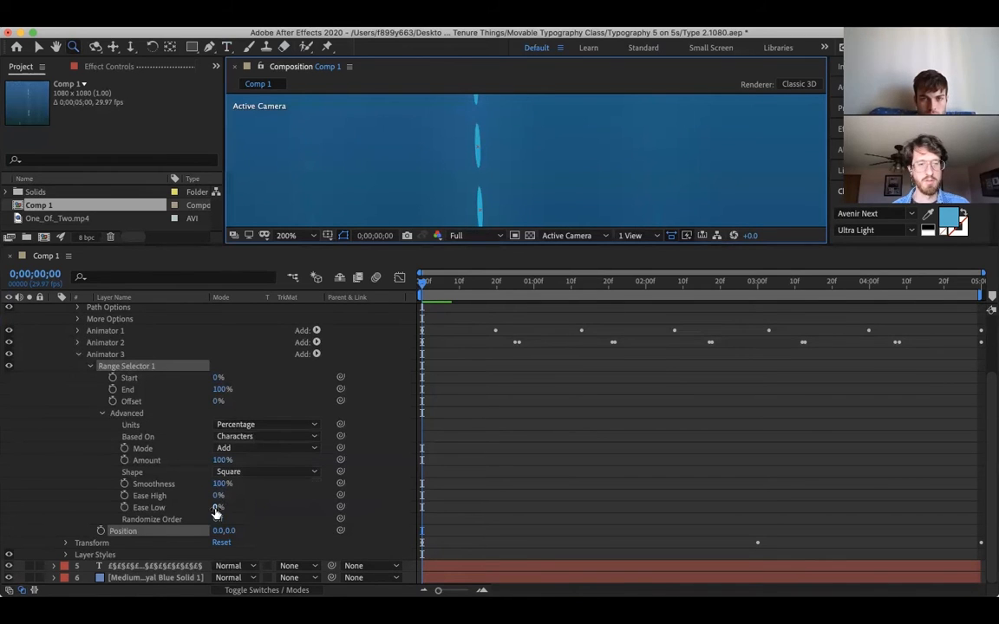
- Try adjusting the Amount and End values of the Position animator's range selector, undoing the Amount change
drag(221, 460, 219, 459)
key(super+z)
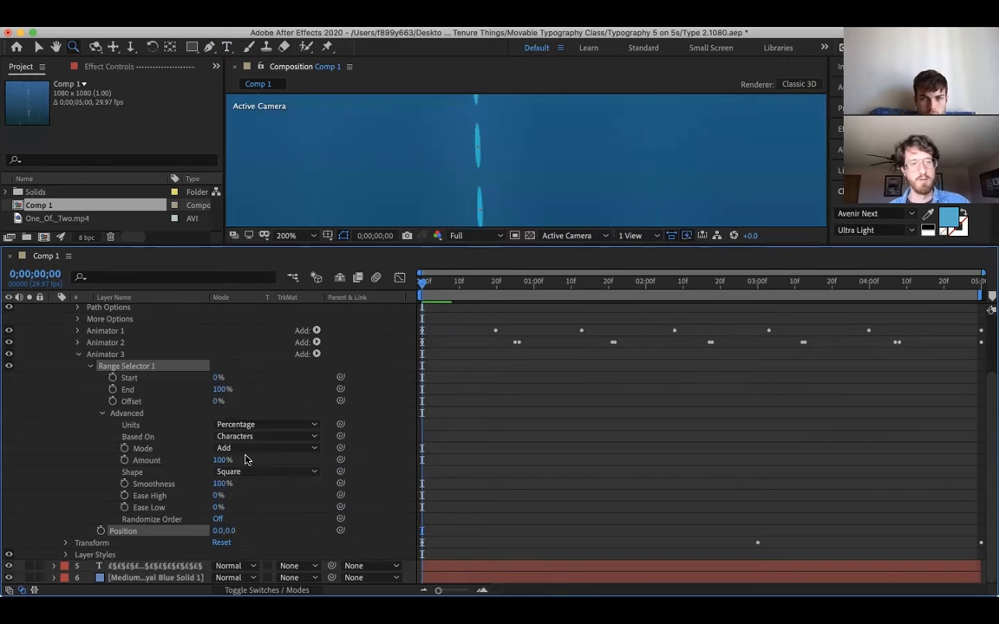
click(105, 415)
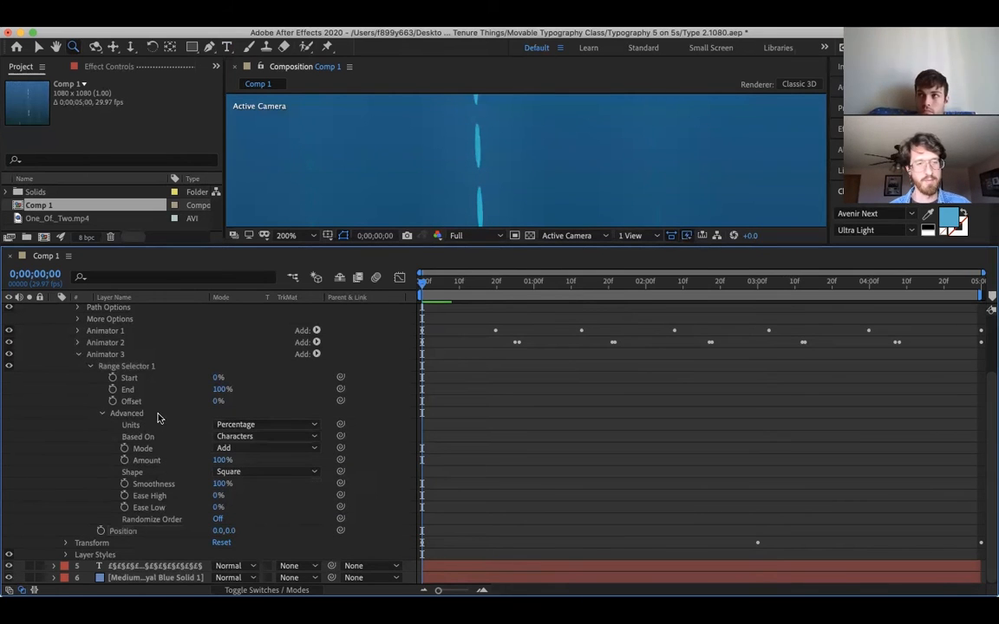
click(102, 413)
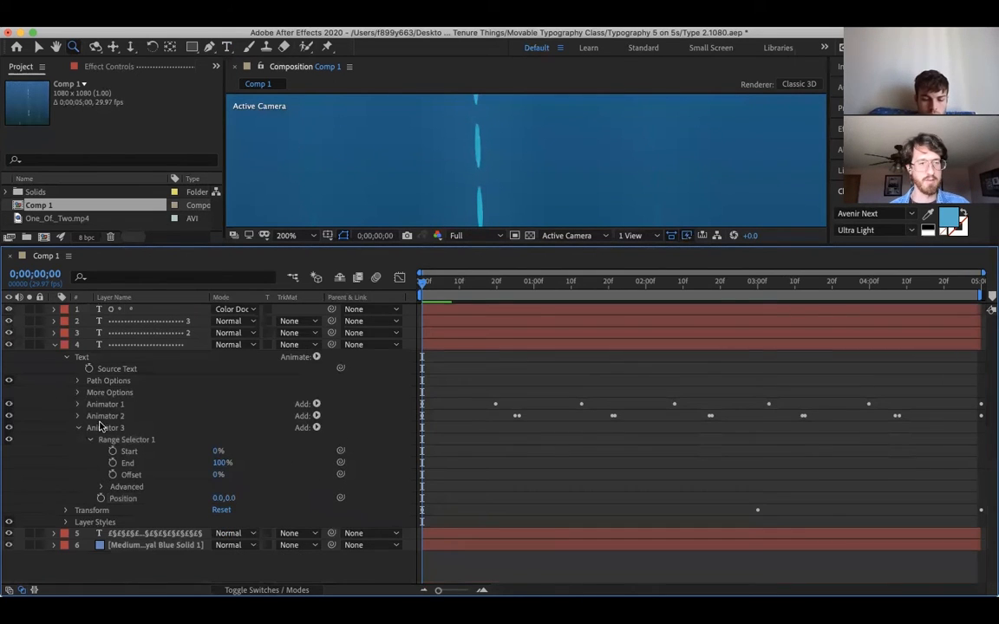
click(128, 463)
mouse_move(223, 463)
mouse_down()
mouse_move(199, 463)
mouse_move(236, 463)
mouse_up()
- Collapse layer 4's animator and text properties and return the composition view to 50% magnification
click(91, 442)
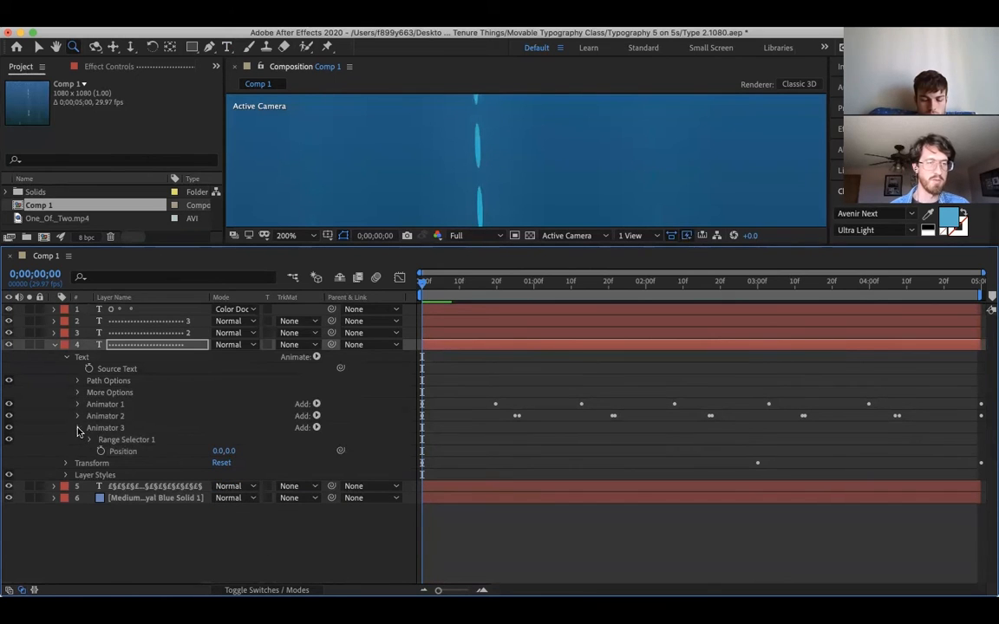
click(77, 429)
click(55, 345)
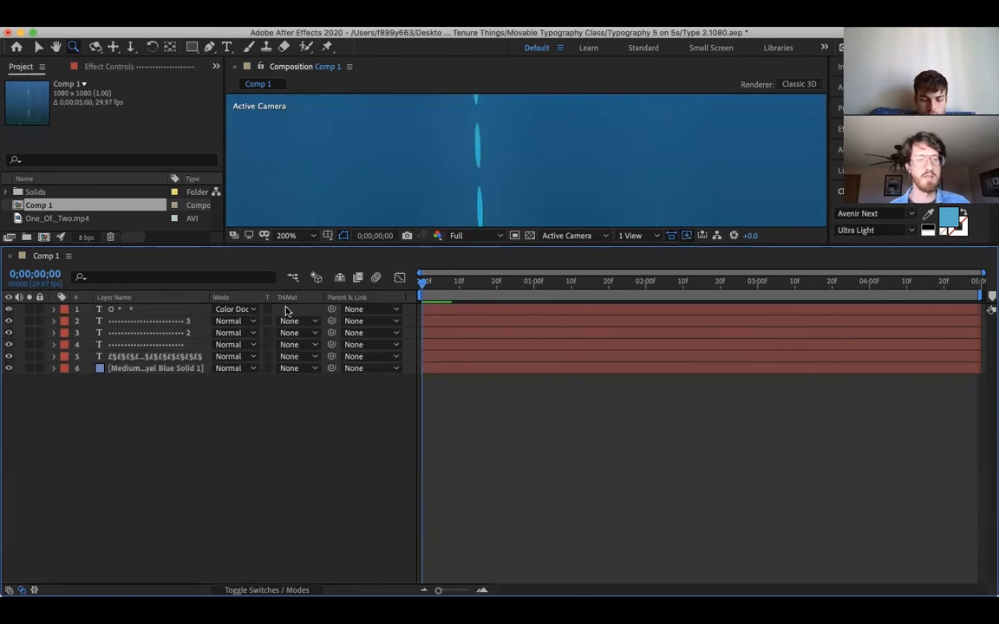
alt+click(496, 178)
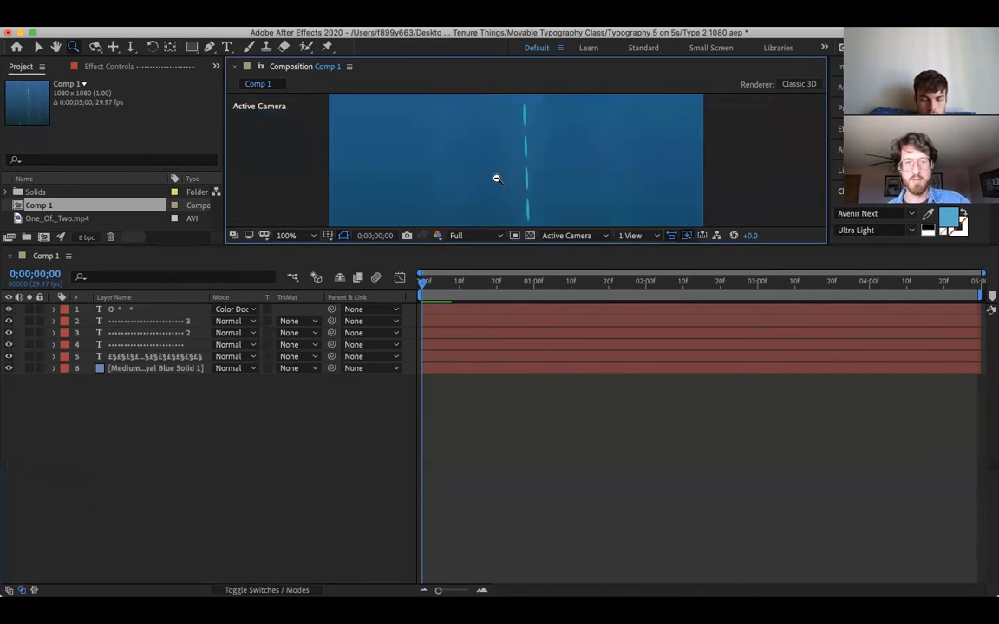
alt+click(545, 149)
key(space)
drag(535, 143, 493, 138)
key(v)
- Close the Type 2.1080.aep project without saving its changes
click(115, 26)
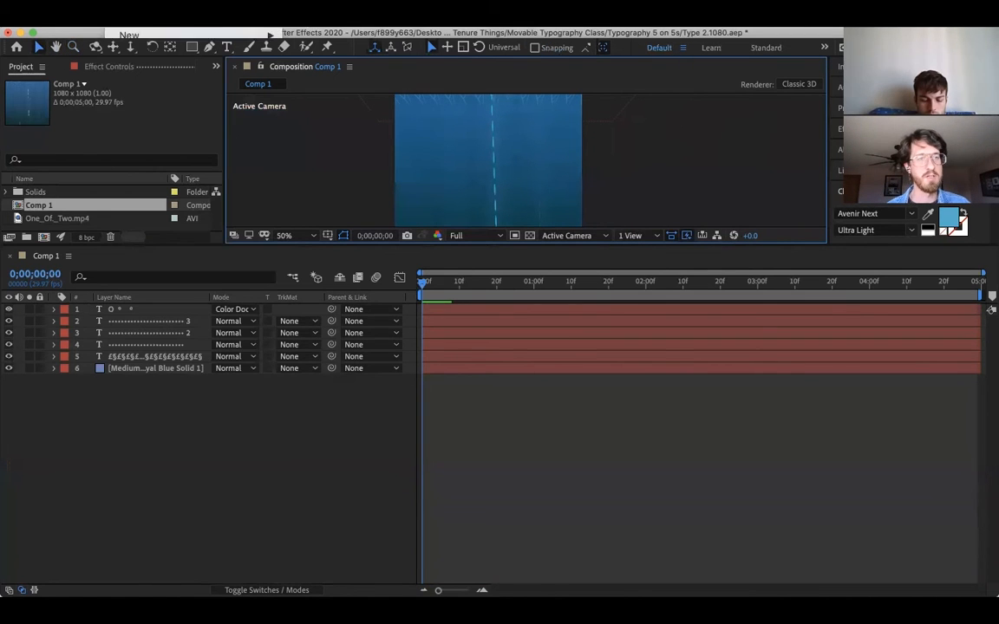
mouse_move(116, 21)
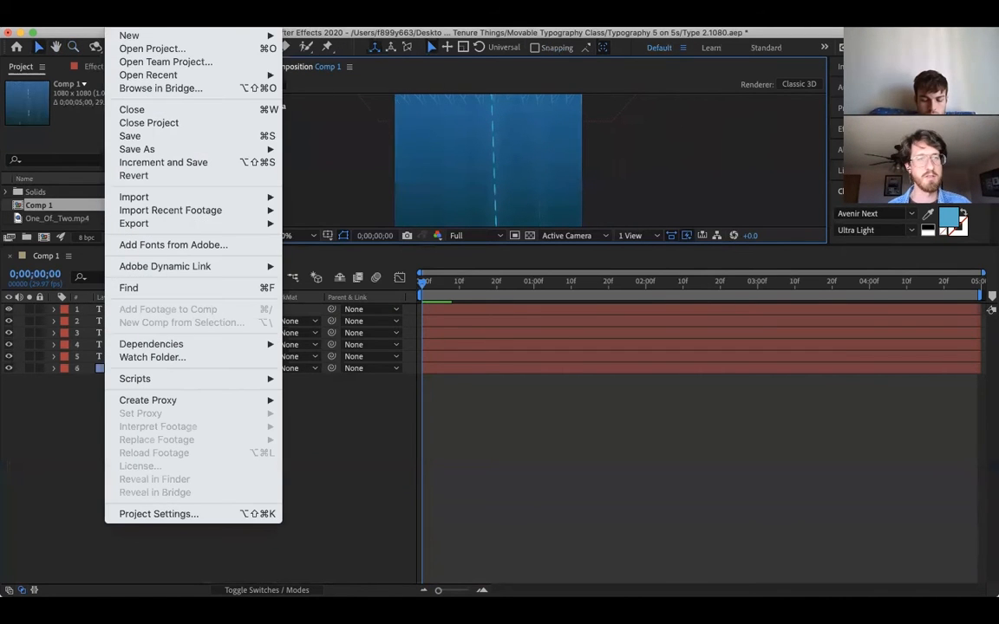
click(145, 127)
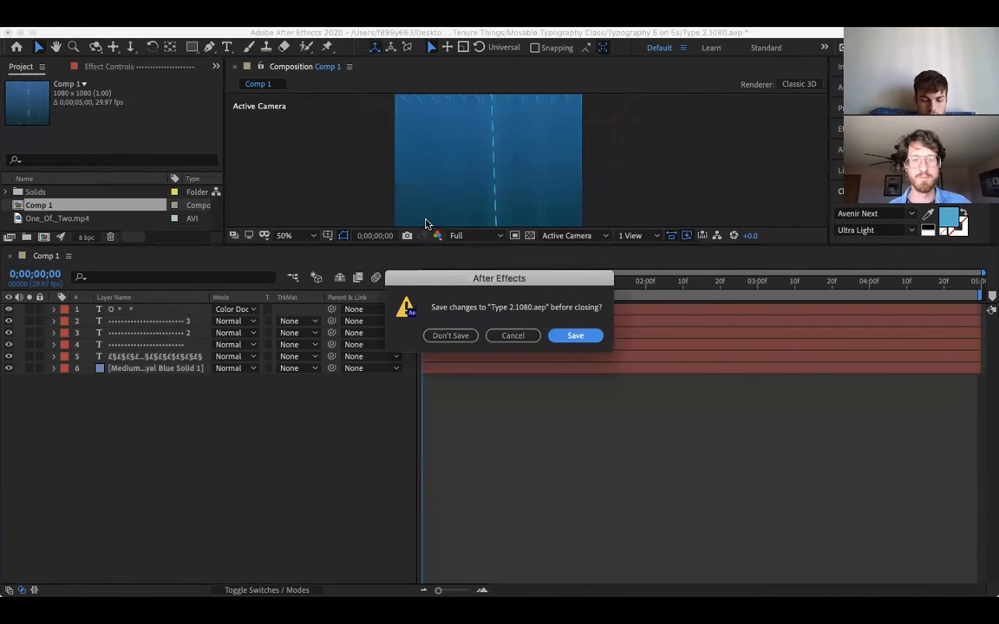
click(450, 336)
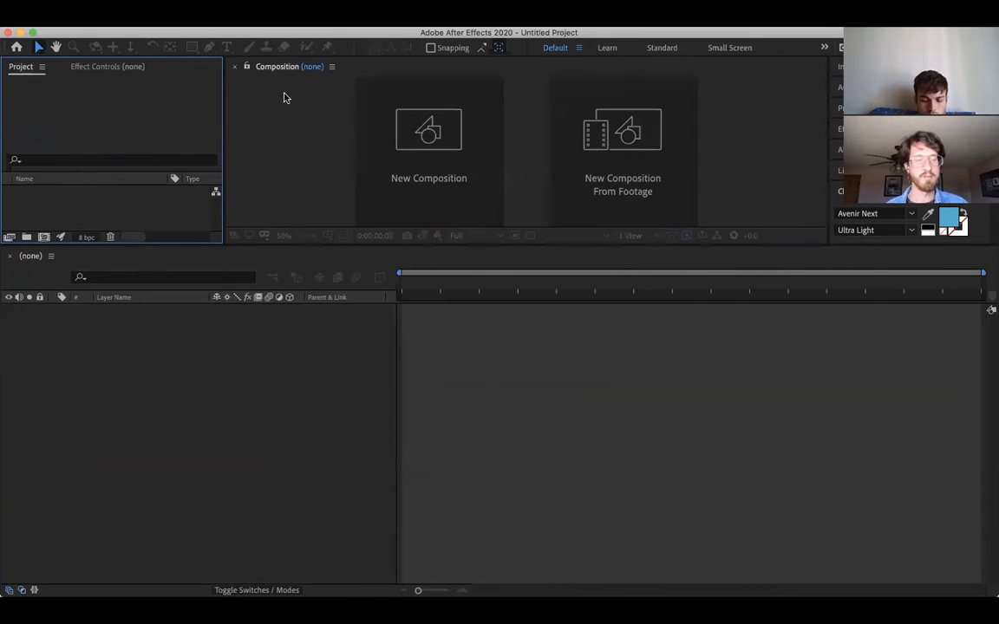
- Create a 1280 × 1280 px composition named Type Animators at 29.97 fps with a duration of 0;00;06;01
click(430, 183)
drag(435, 130, 398, 114)
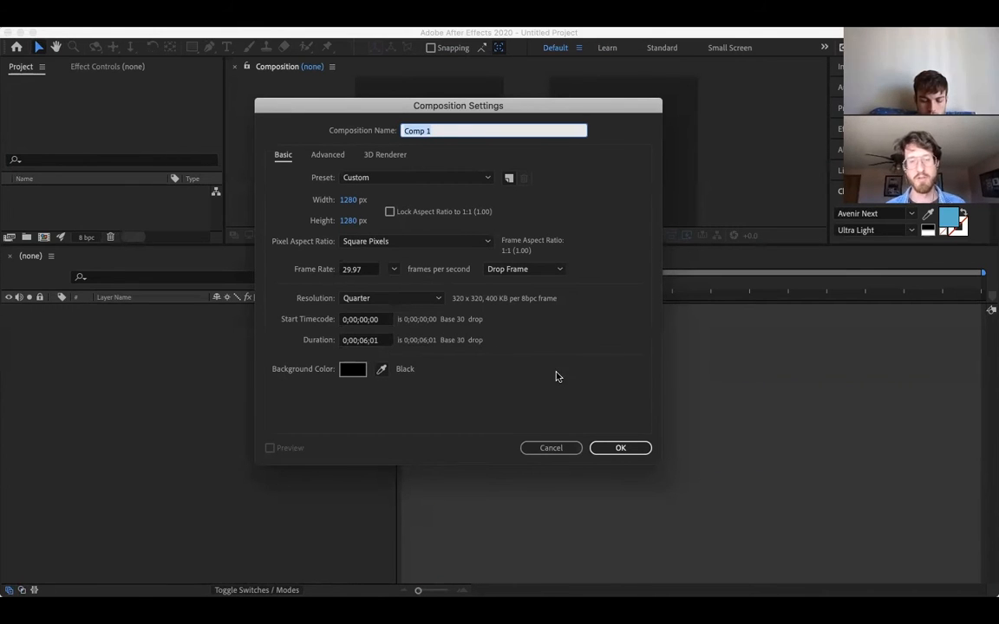
text(Type Animators)
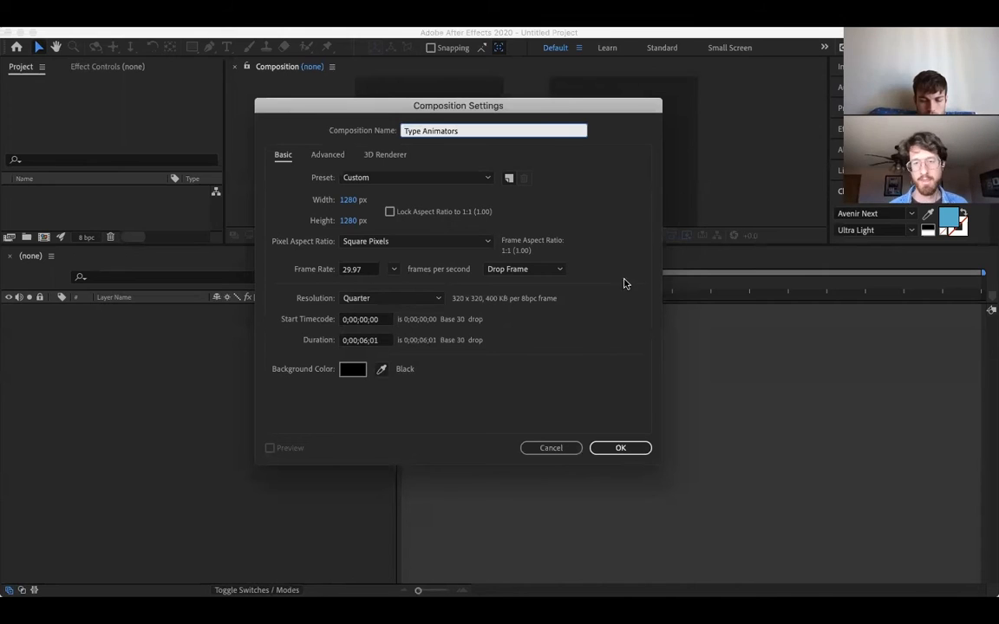
click(633, 449)
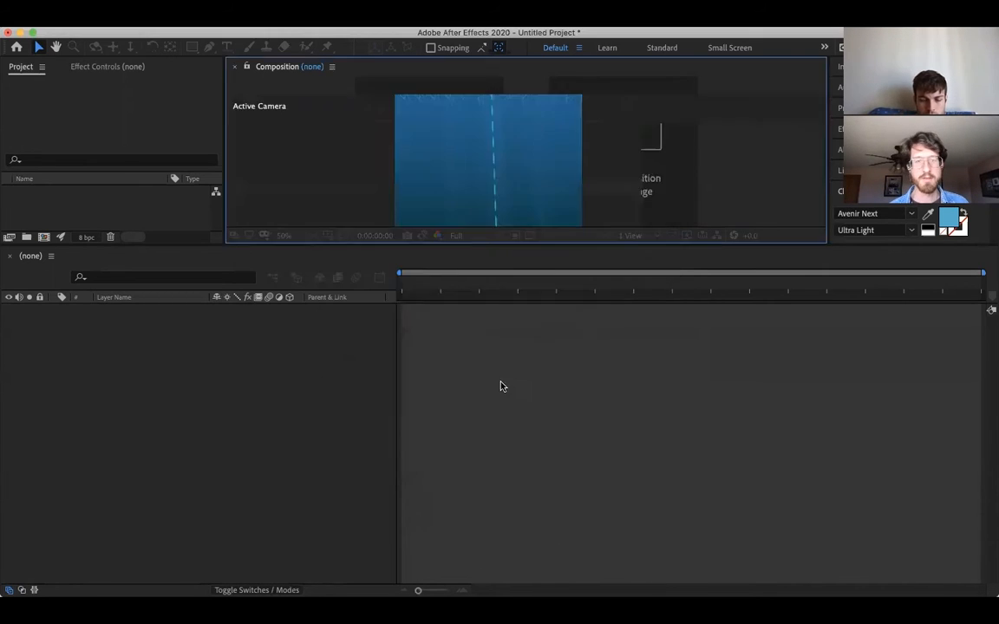
- Create a text layer containing a long row of lowercase o characters and position it horizontally across the middle of the composition
drag(424, 247, 424, 389)
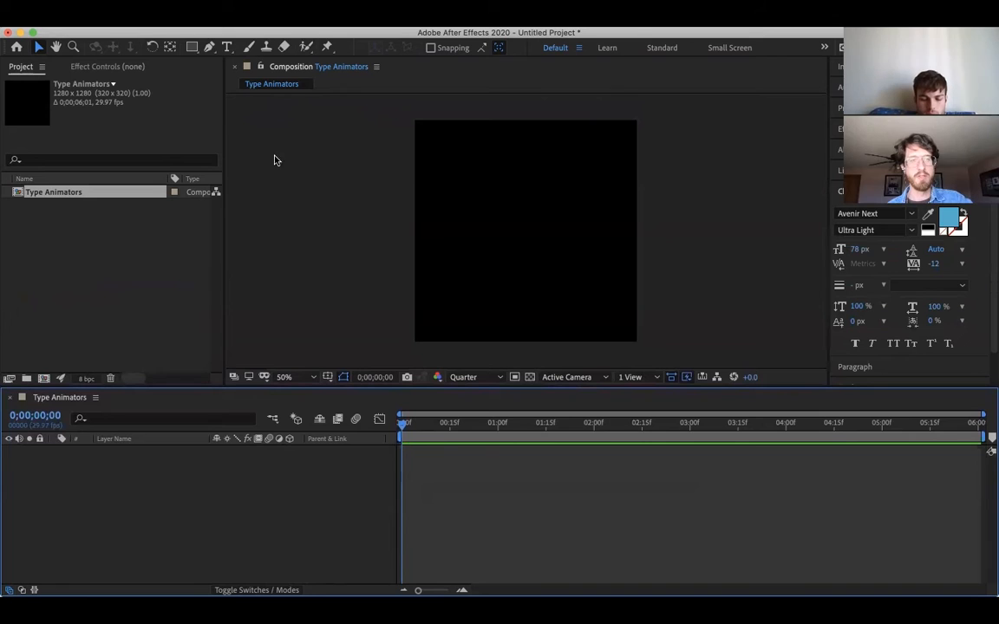
click(229, 48)
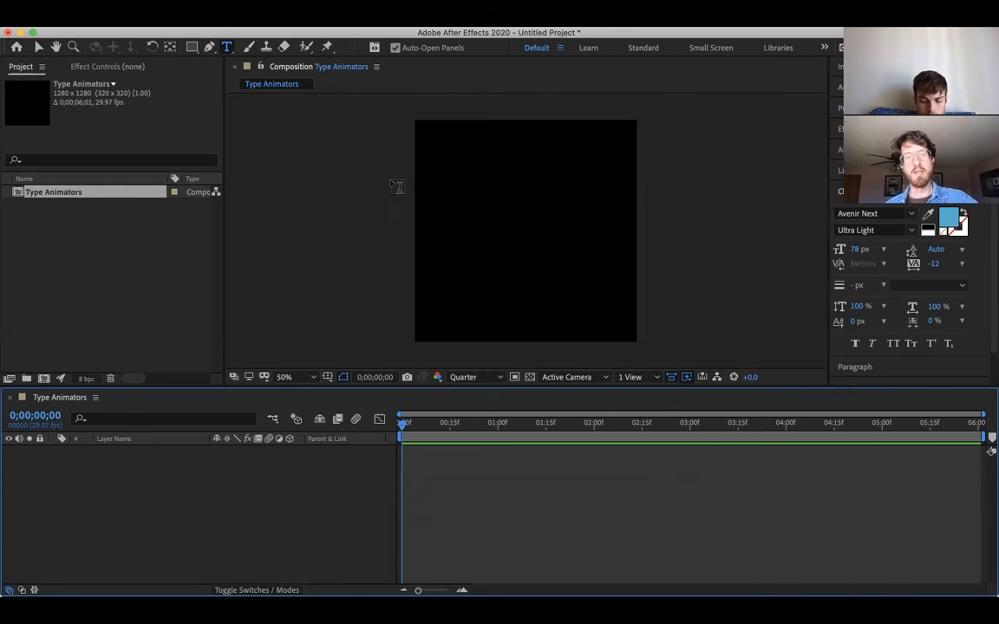
click(458, 230)
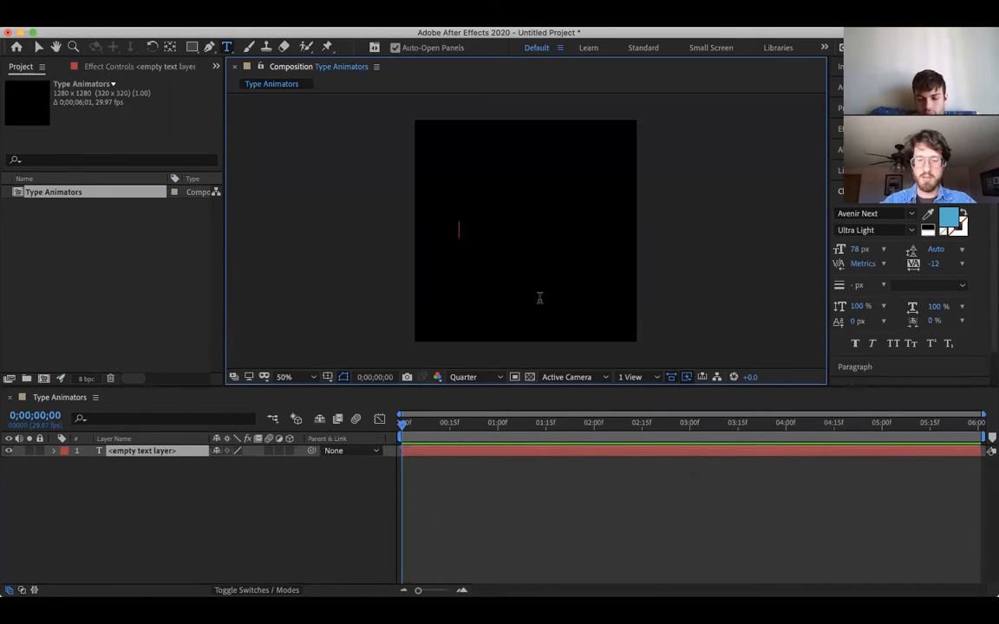
text(oooooooooooooo)
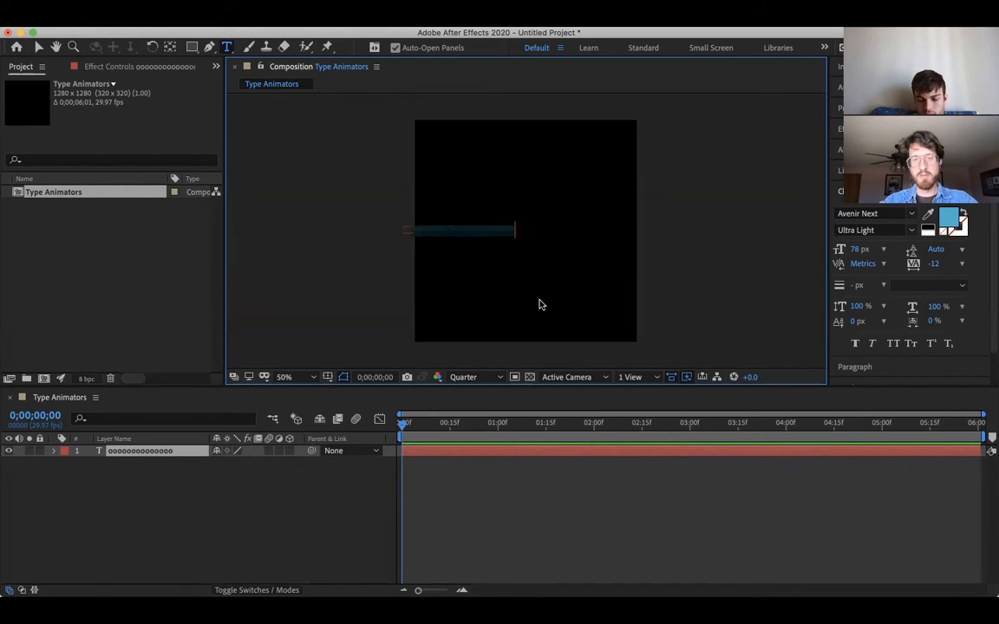
text(ooooooo...)
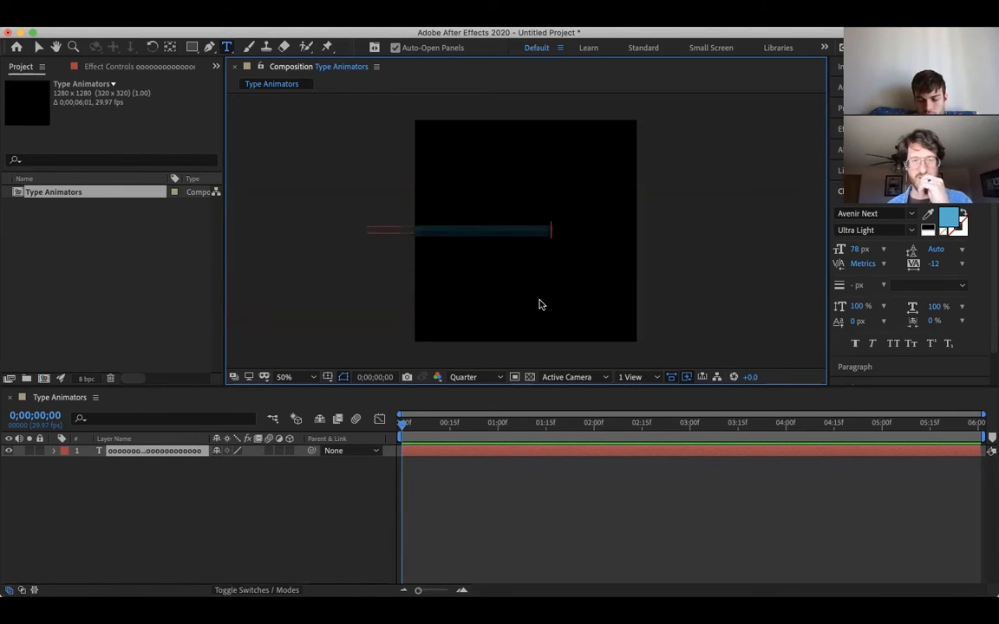
click(38, 47)
drag(478, 242, 548, 241)
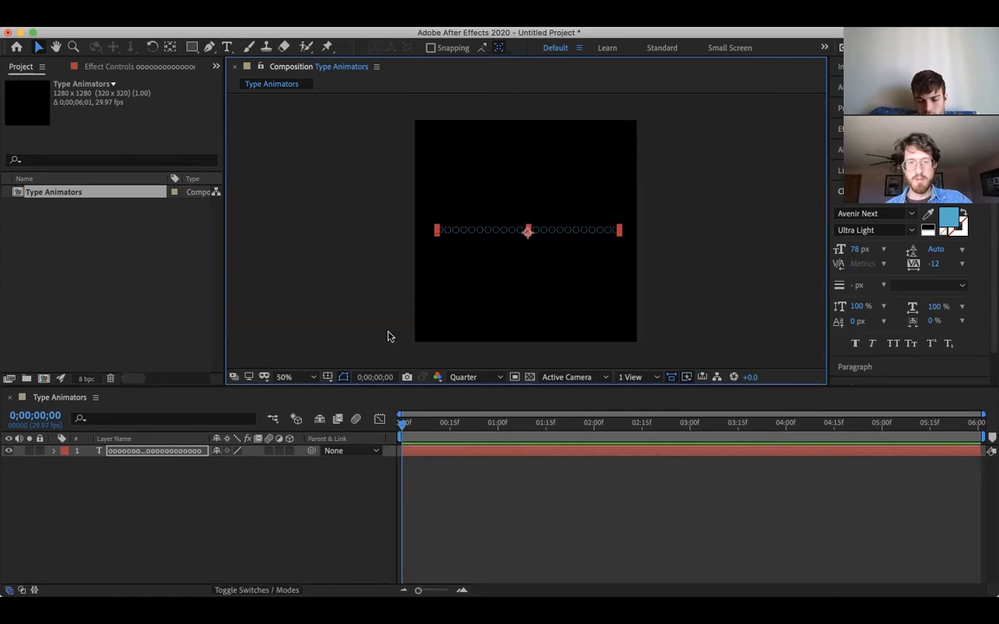
- Set the composition preview resolution to Full and magnify the row of o characters to 100%
click(473, 377)
click(500, 407)
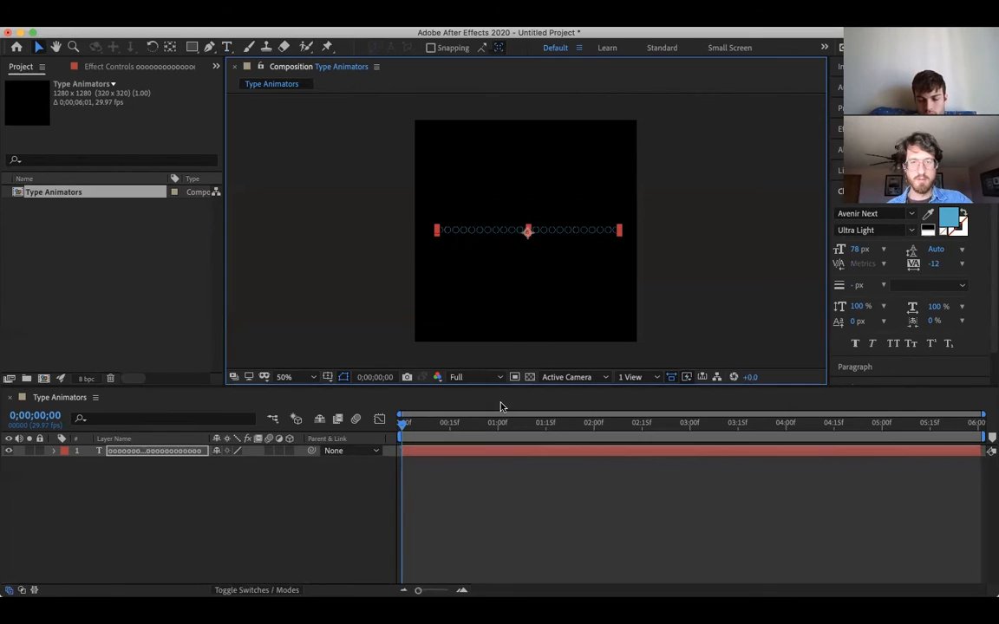
key(z)
click(592, 242)
drag(548, 237, 512, 220)
key(v)
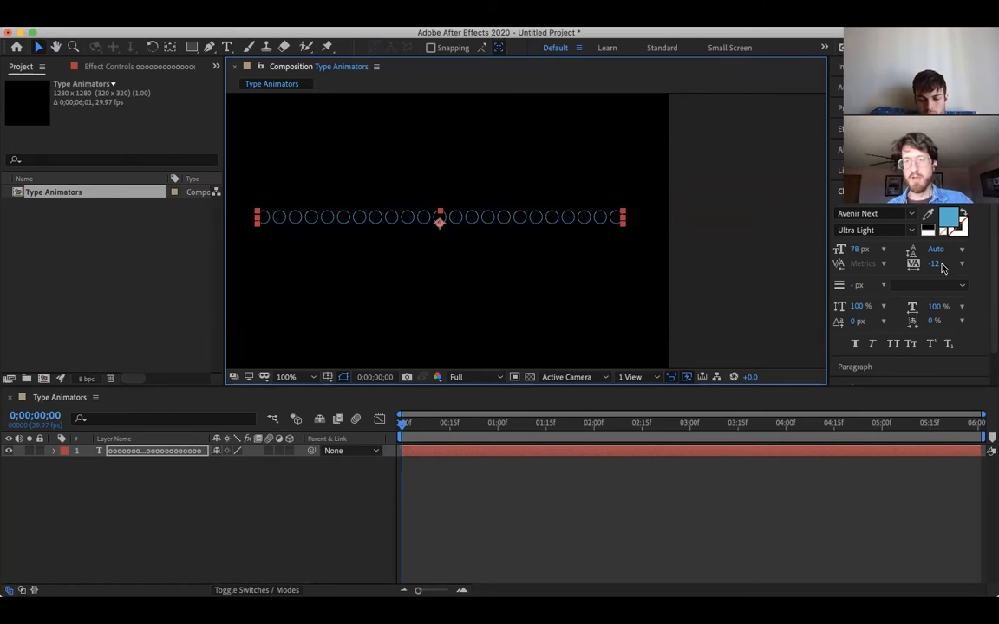
key(space)
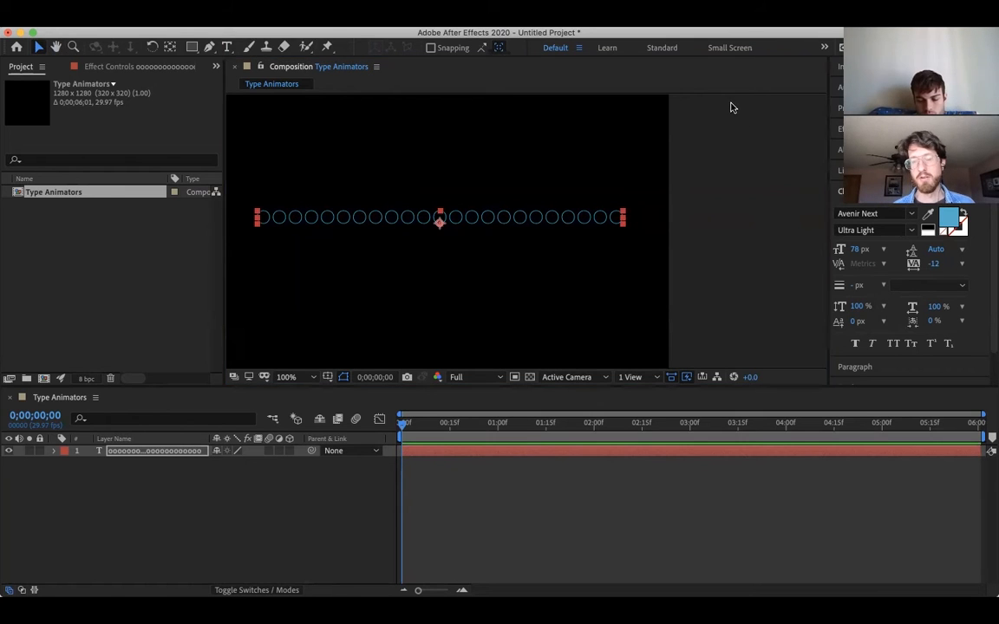
- Set the text's font to Avenir Next Bold and its size to 73 px
click(880, 214)
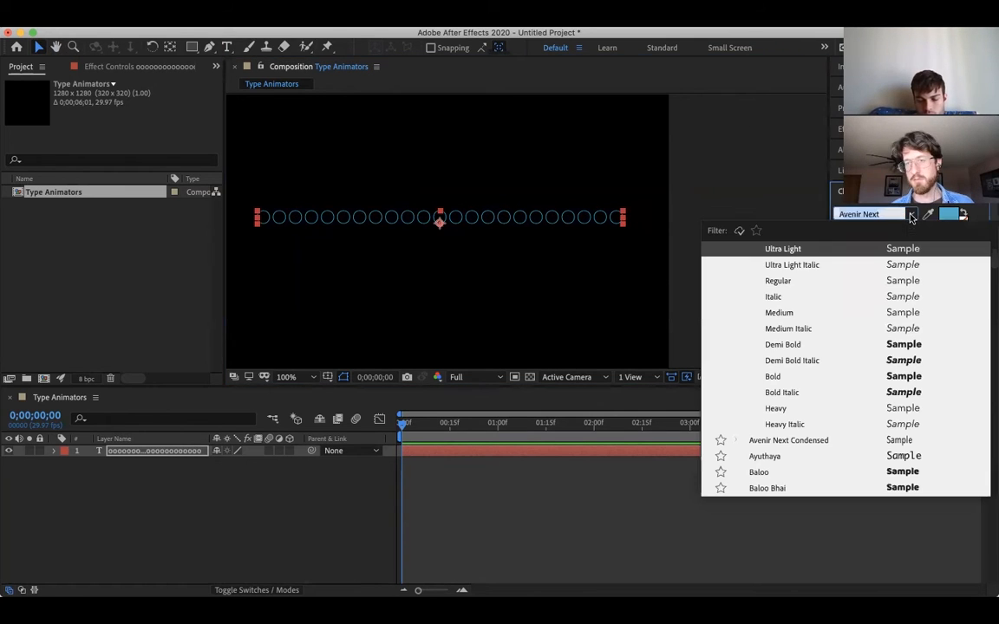
click(807, 378)
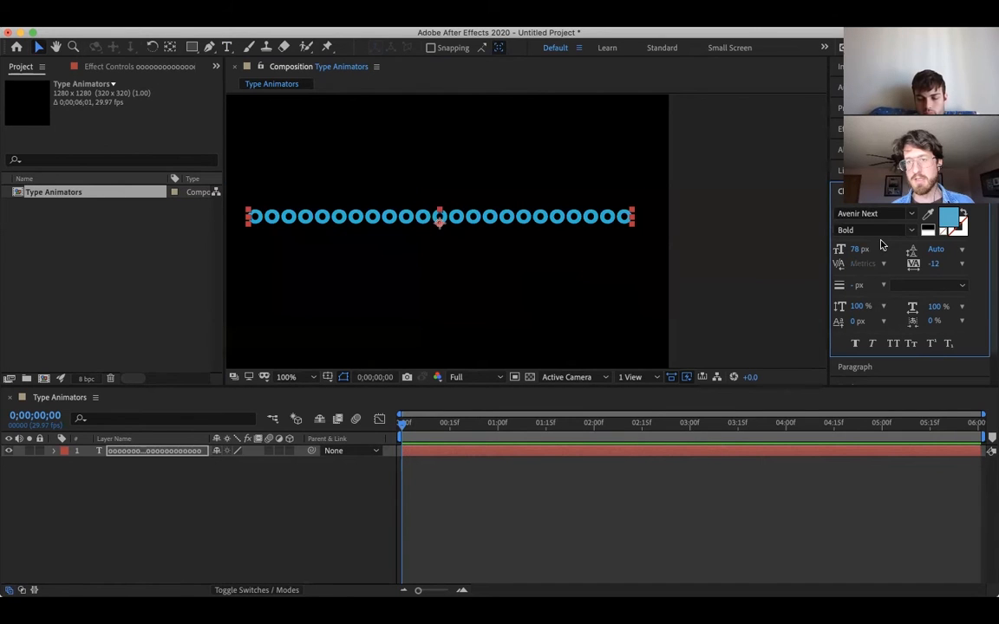
drag(871, 260, 860, 260)
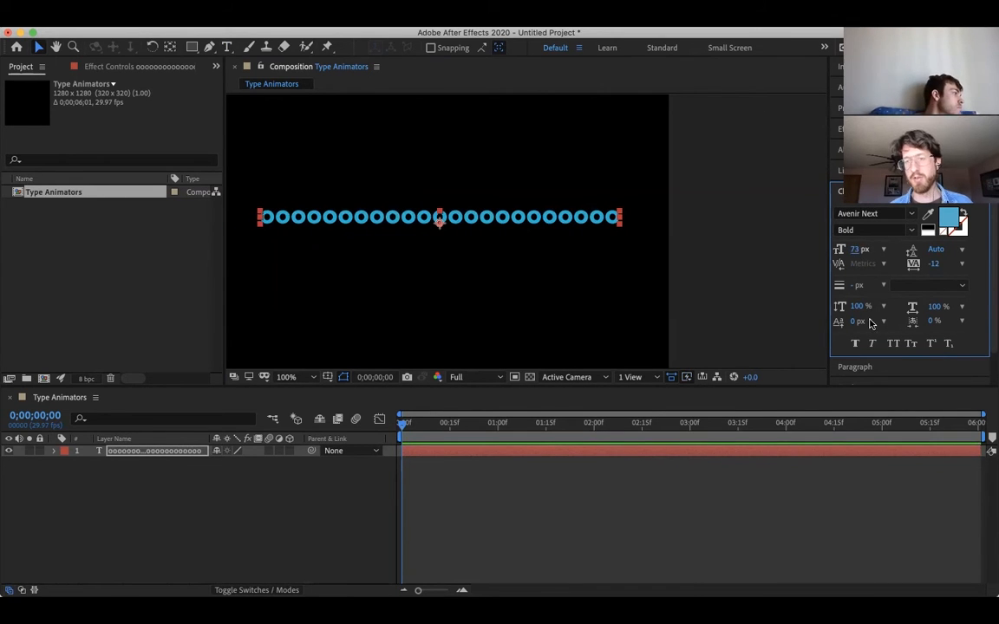
- Try left paragraph alignment on the text, restore centre alignment and return to the character settings
click(858, 367)
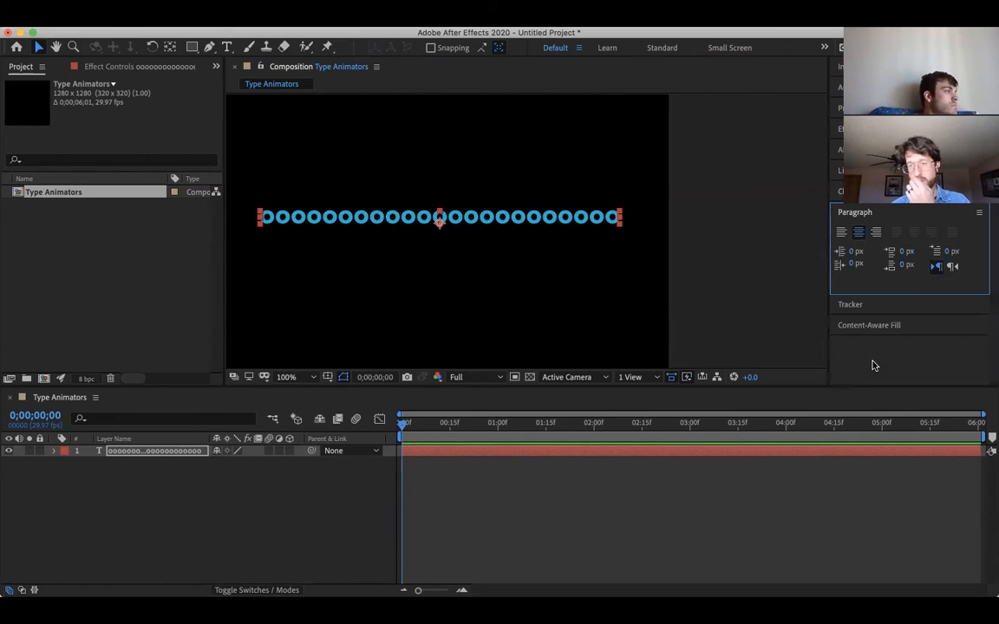
click(841, 235)
click(859, 233)
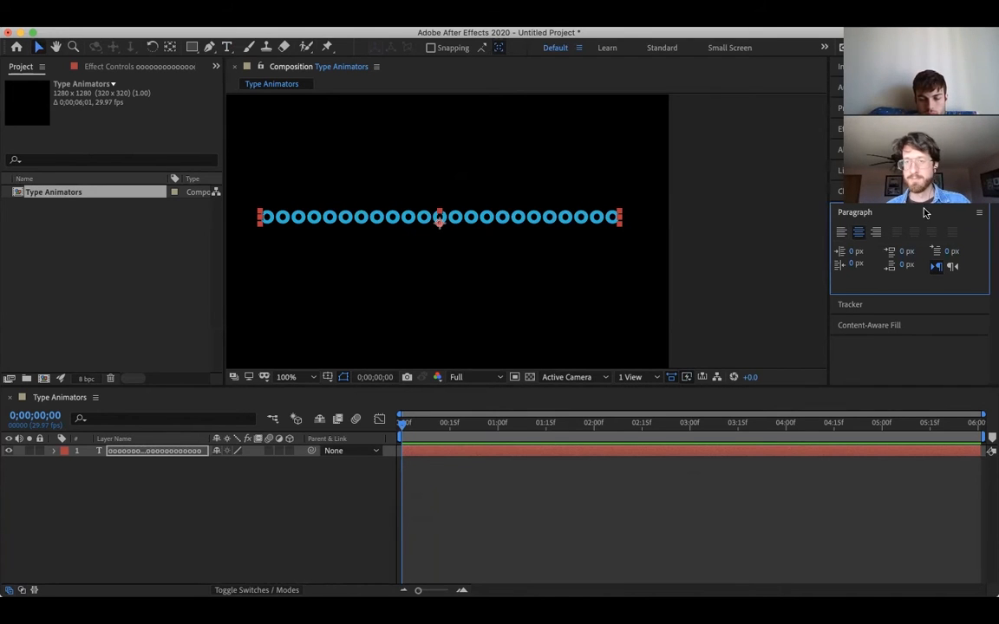
key(super+6)
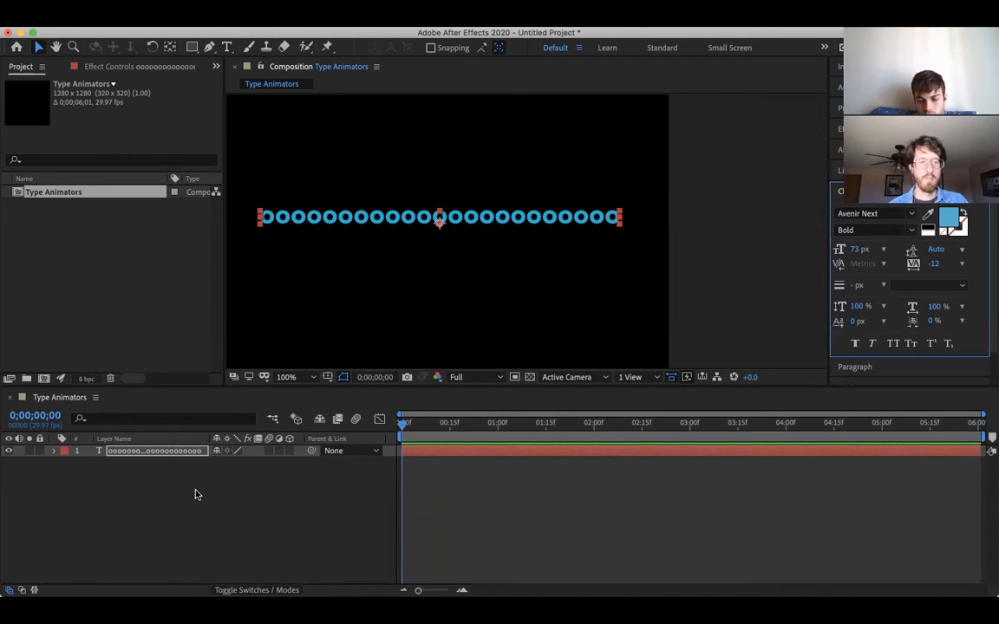
- Enlarge the timeline and expand the text layer's Text properties including More Options
click(111, 461)
click(53, 452)
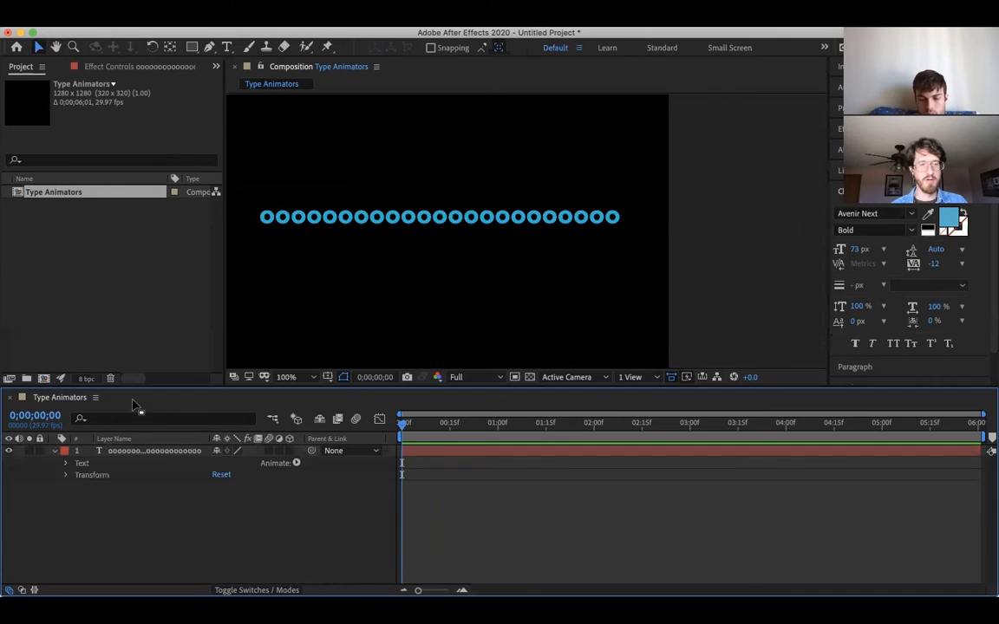
drag(139, 388, 163, 285)
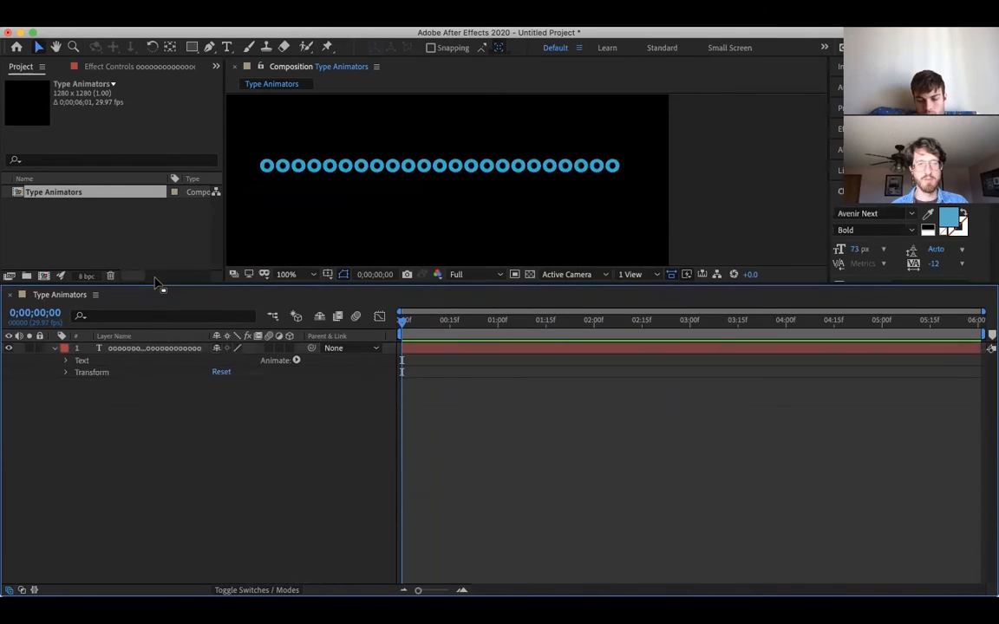
key(space)
mouse_move(411, 141)
mouse_down()
mouse_move(434, 153)
mouse_move(423, 152)
mouse_up()
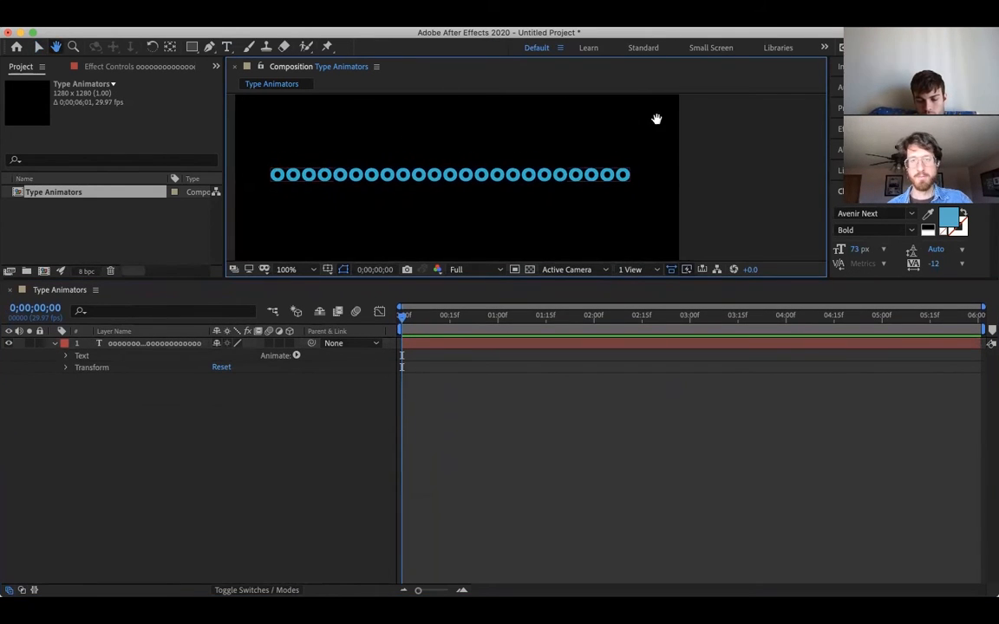
click(66, 357)
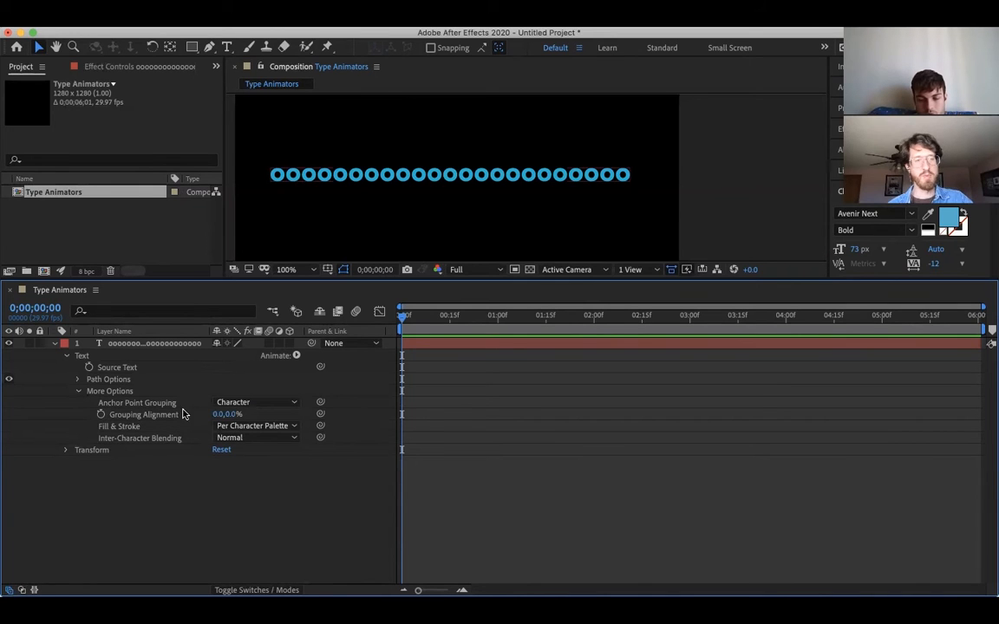
- Try shifting the vertical Grouping Alignment of the characters, then reset it to 0%
drag(230, 415, 247, 413)
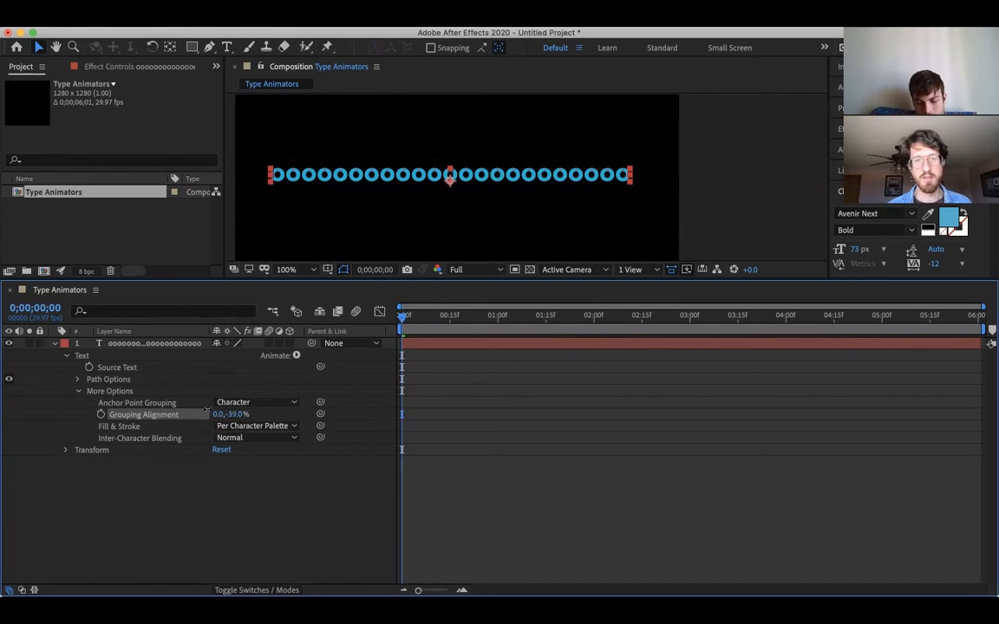
drag(248, 402, 219, 405)
click(240, 417)
text(0)
key(Return)
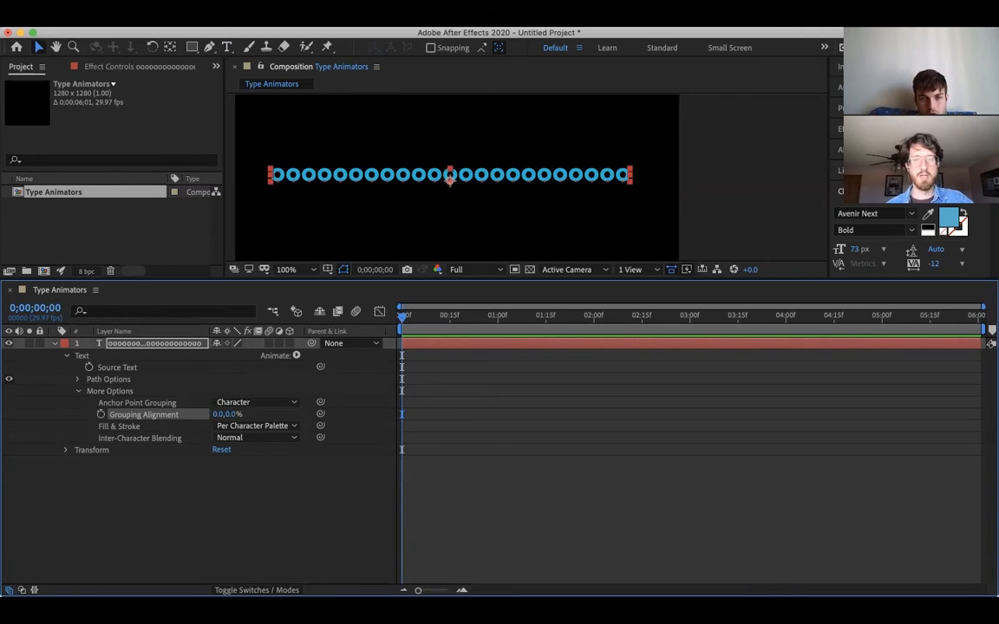
- Magnify the text to 200% and set its vertical Grouping Alignment to -34%
key(z)
click(454, 174)
key(space)
drag(454, 175, 430, 160)
key(v)
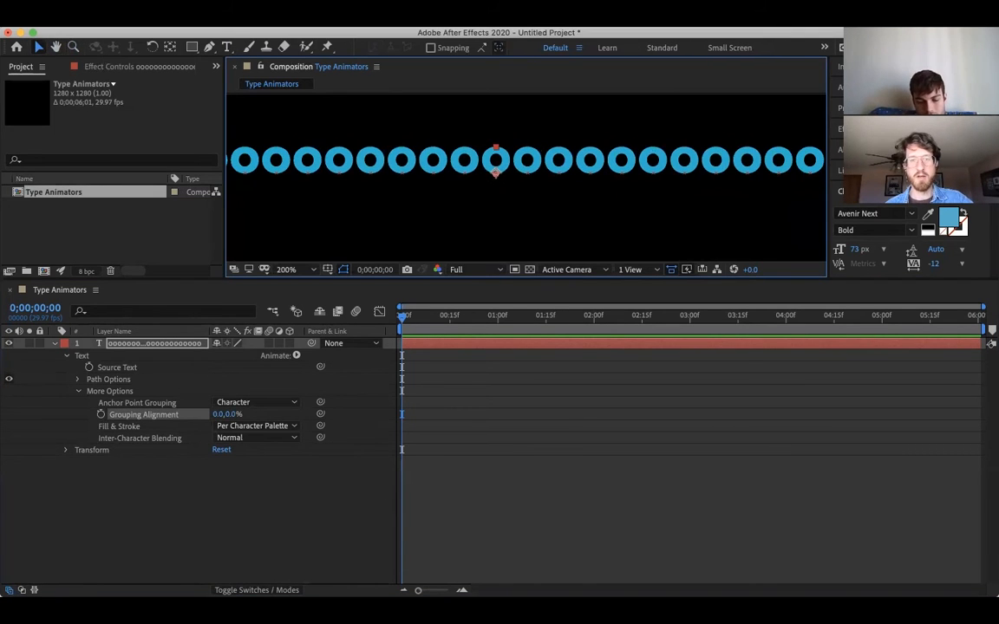
drag(232, 414, 209, 415)
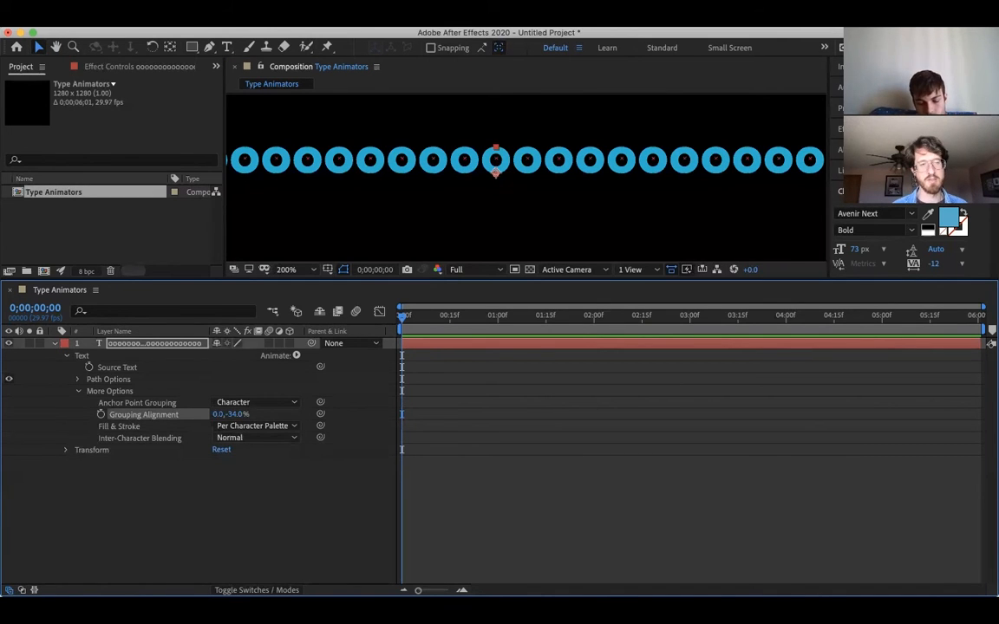
- Examine the text layer's Transform properties, including its Anchor Point, and collapse them again
click(78, 391)
click(78, 391)
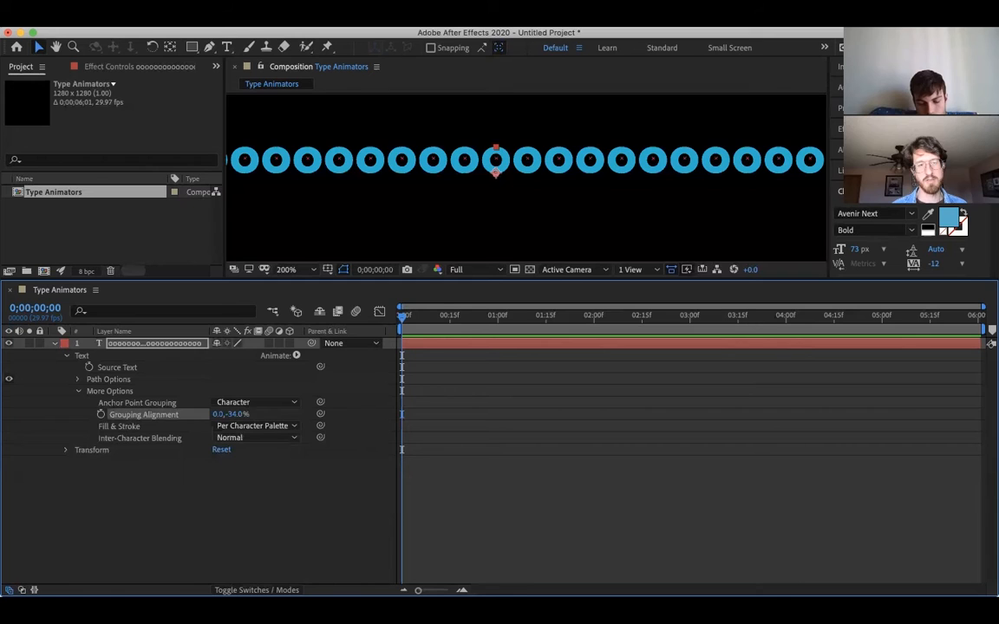
click(66, 450)
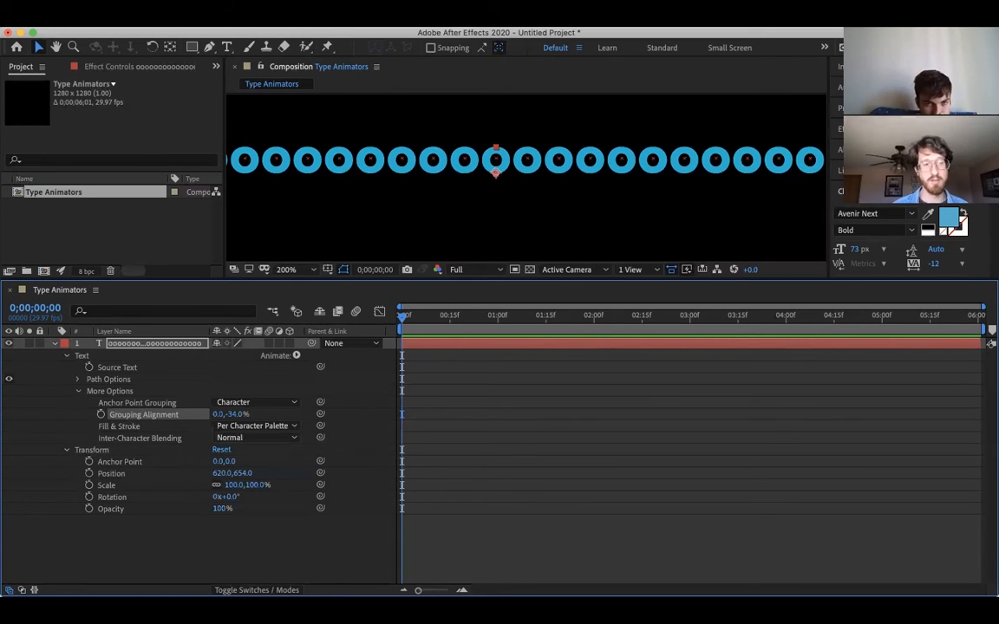
click(65, 450)
- Fine-tune the Grouping Alignment to 0.0, -28.0% so each anchor point sits at its character's centre
drag(235, 414, 244, 414)
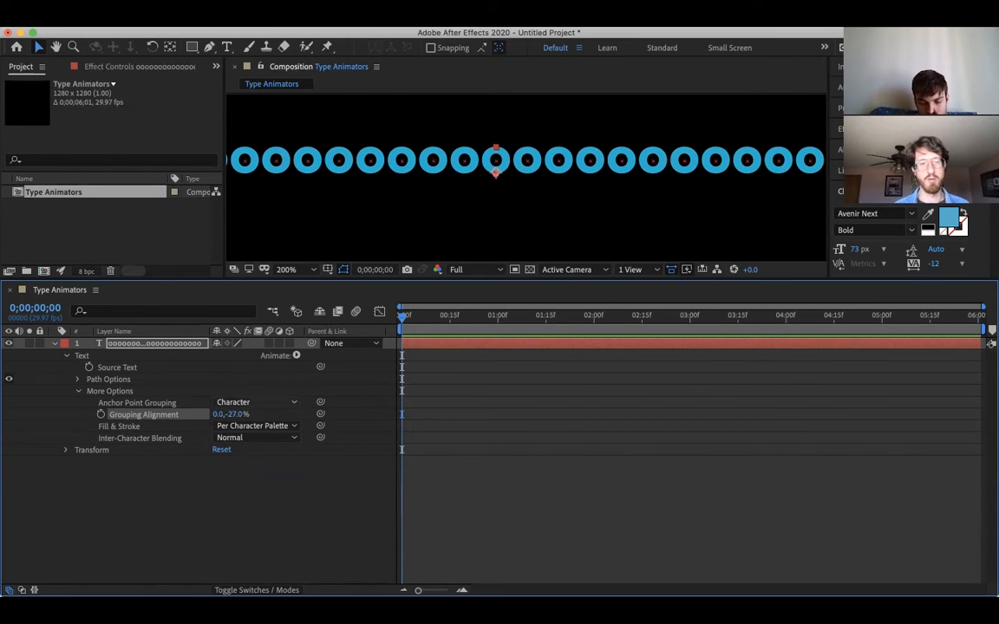
drag(217, 414, 219, 415)
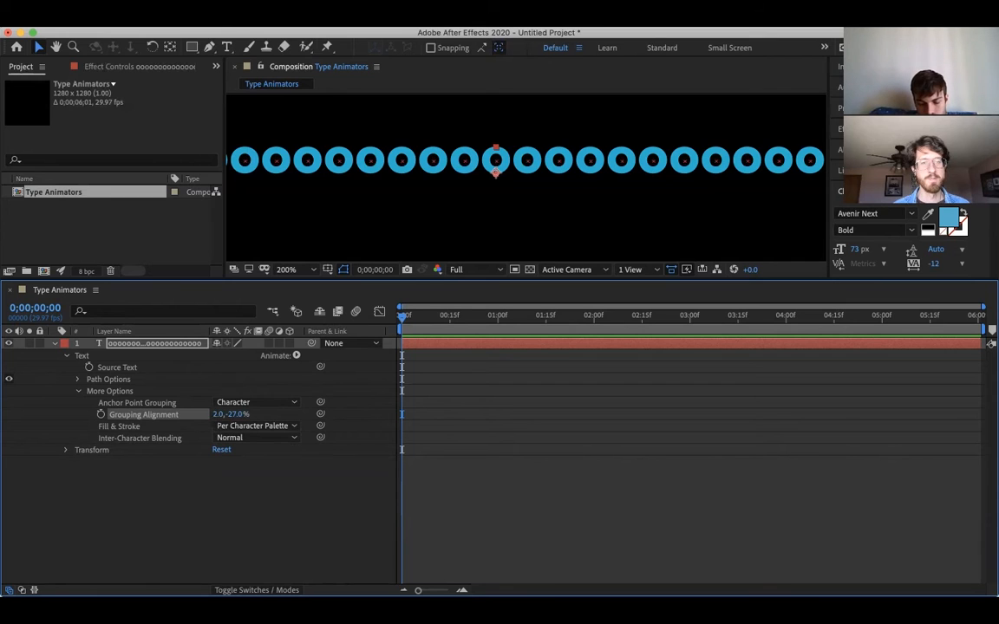
click(219, 415)
click(257, 415)
drag(235, 415, 226, 414)
click(220, 414)
text(0)
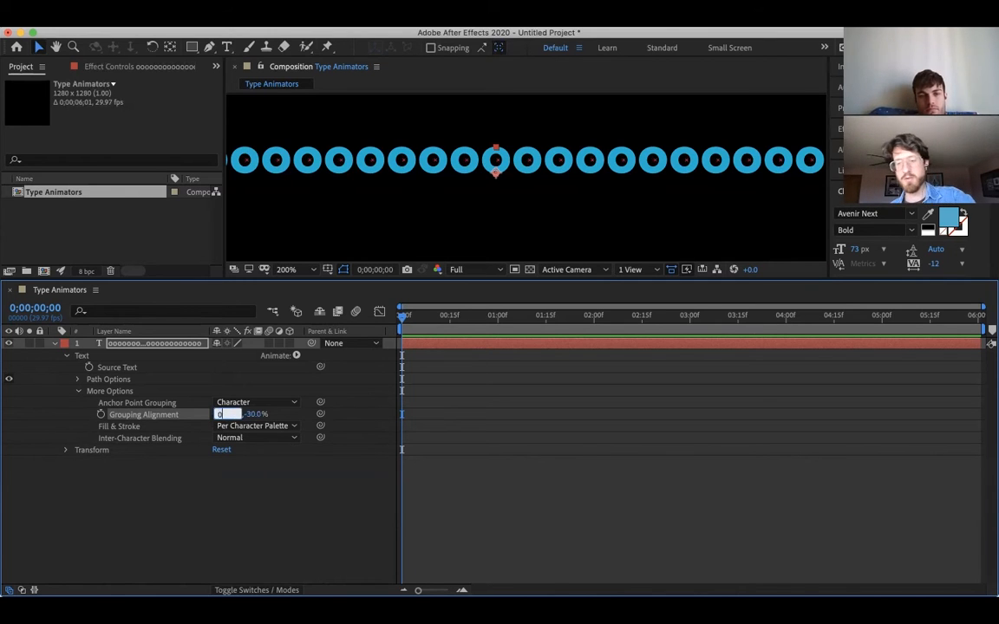
key(Return)
drag(234, 414, 244, 414)
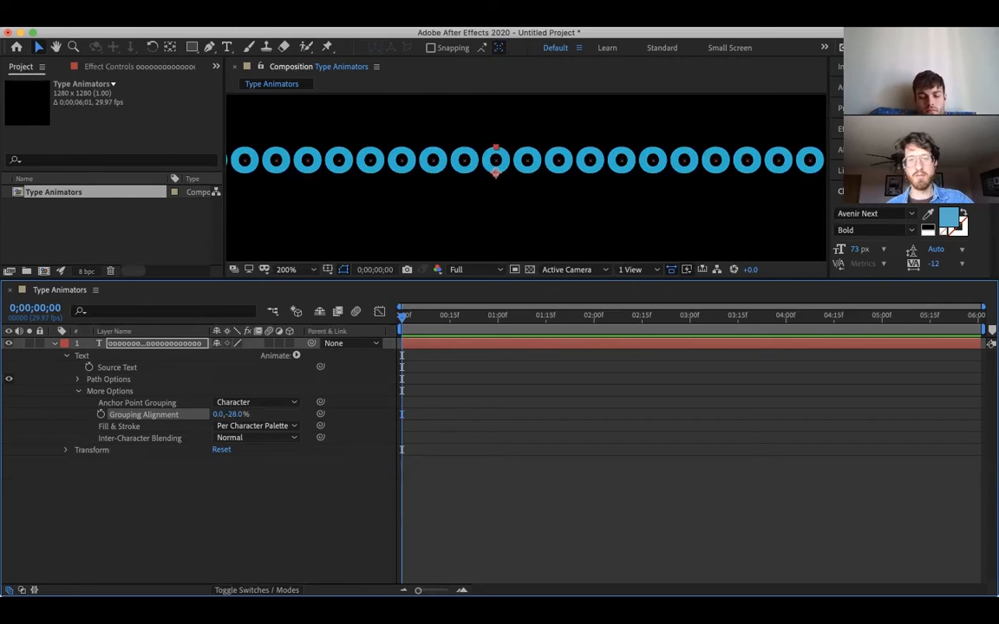
- Return the composition view to 100% with the whole row of characters in view and collapse More Options
key(z)
alt+click(525, 176)
alt+click(526, 176)
key(space)
drag(527, 176, 455, 165)
click(474, 162)
key(space)
key(v)
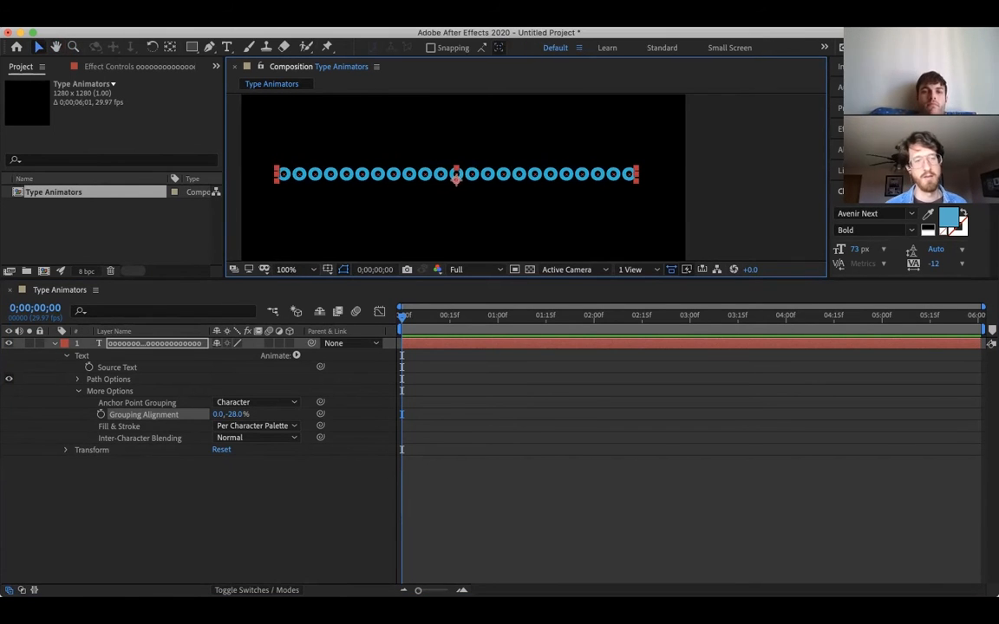
click(78, 392)
- Add a Position animator to the text and set Range Selector 1's End to 49%
click(81, 355)
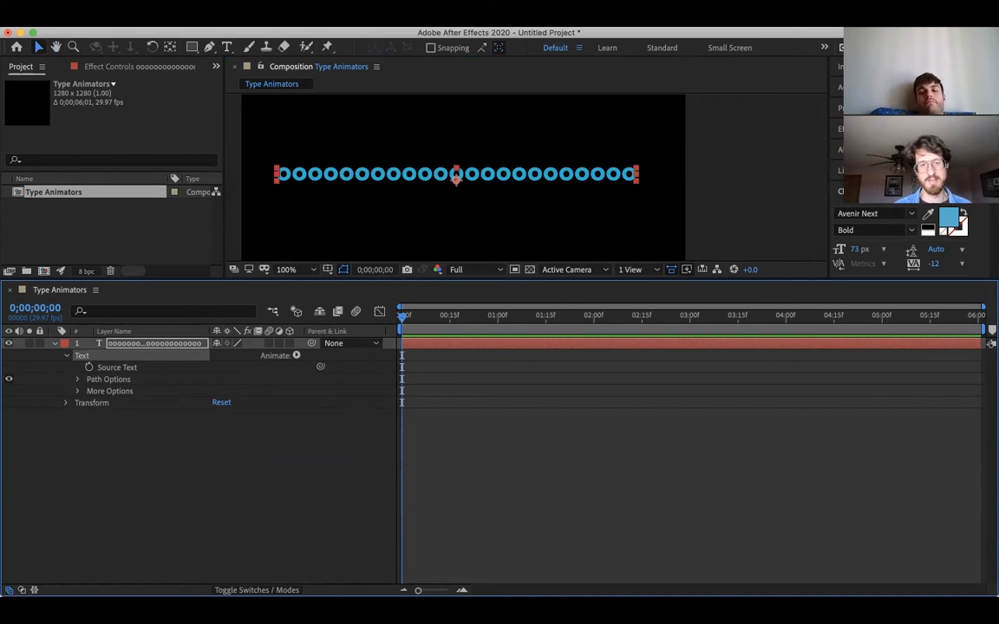
click(296, 355)
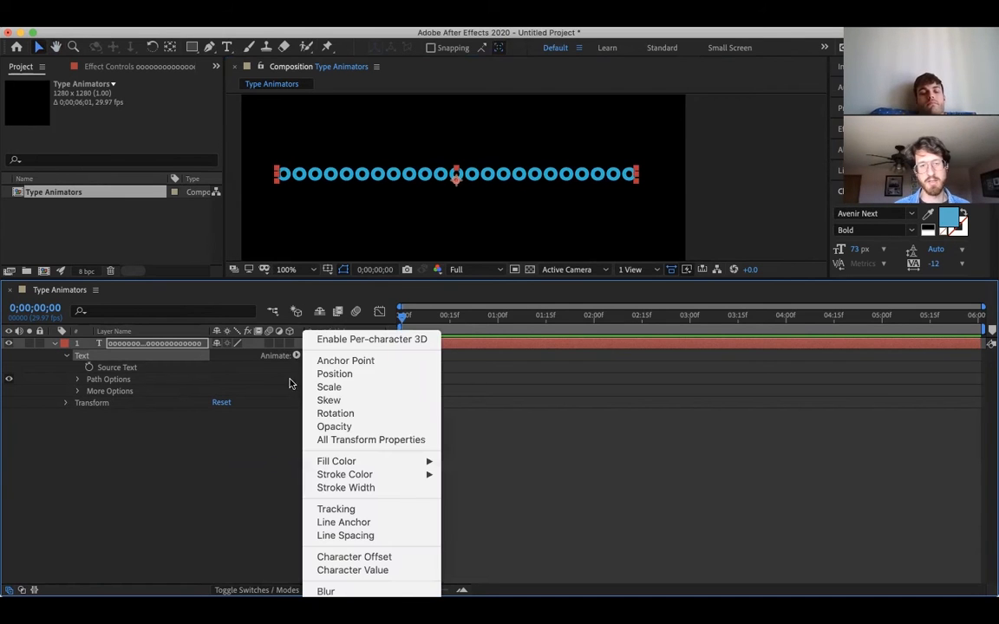
click(386, 379)
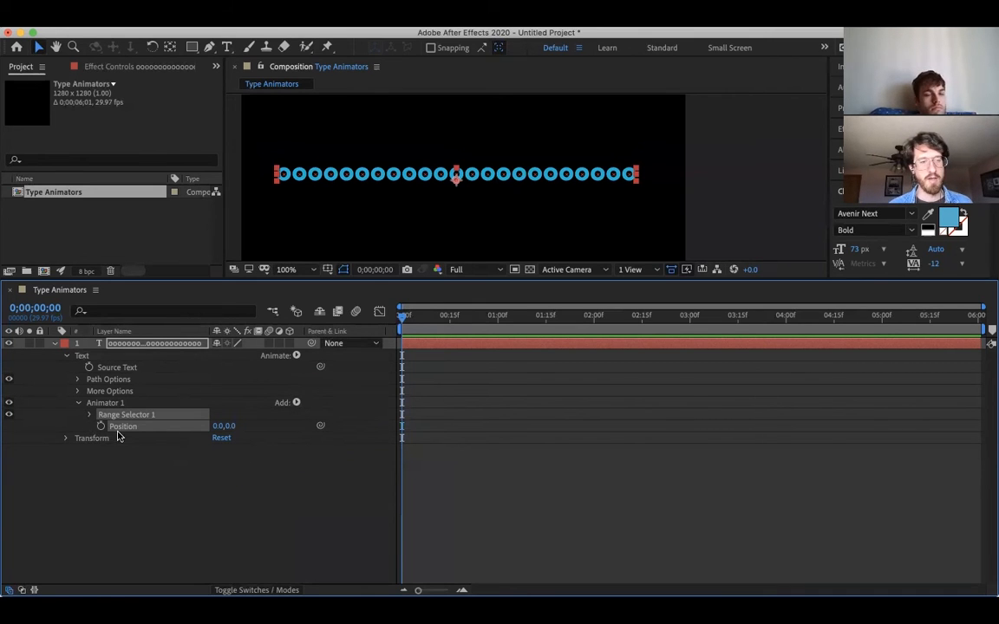
click(89, 414)
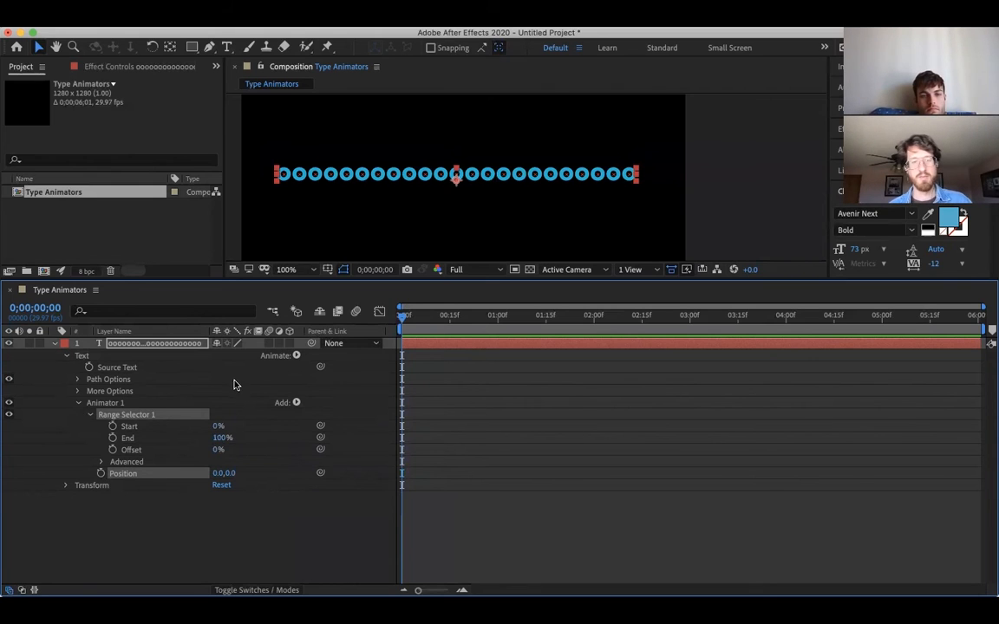
drag(218, 438, 187, 436)
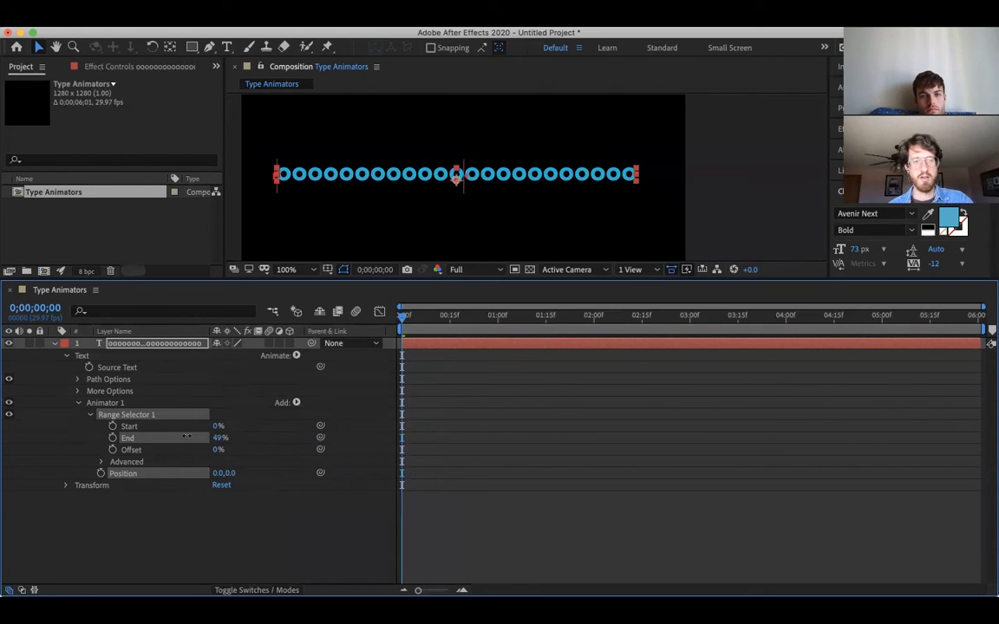
- Set Range Selector 1's Start to 41% and End to 61% so only the middle characters are selected
click(214, 425)
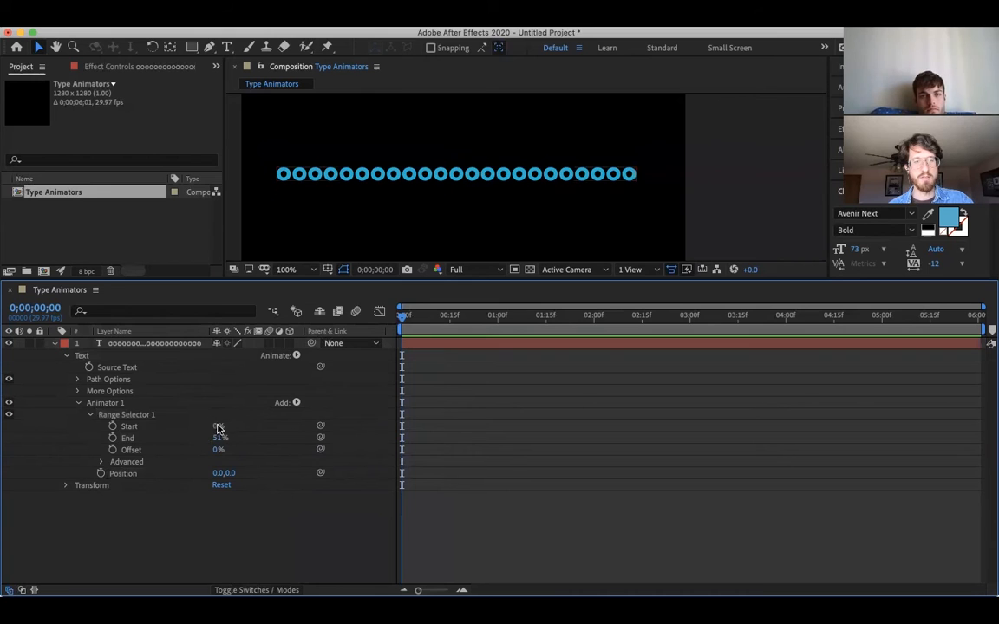
drag(218, 426, 237, 424)
key(z)
click(442, 178)
key(space)
drag(512, 178, 454, 176)
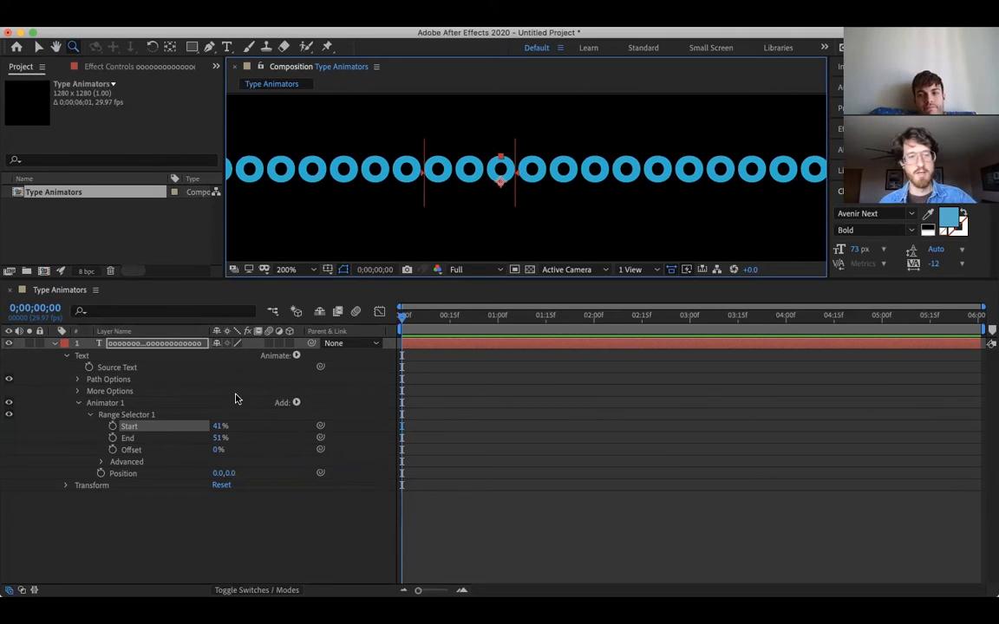
mouse_move(217, 438)
mouse_down()
mouse_move(227, 445)
mouse_move(218, 428)
mouse_up()
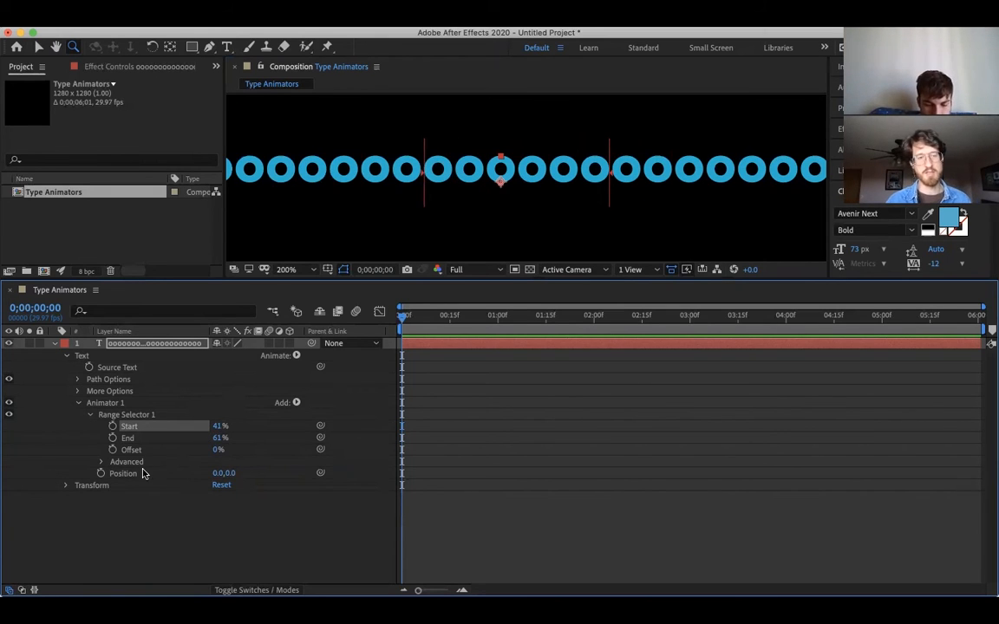
- Raise the selected characters by setting the animator's Position to 0.0, -50.0, with the whole row in view at 100%
mouse_move(235, 473)
mouse_down()
mouse_move(269, 471)
mouse_move(223, 472)
mouse_up()
drag(202, 472, 179, 474)
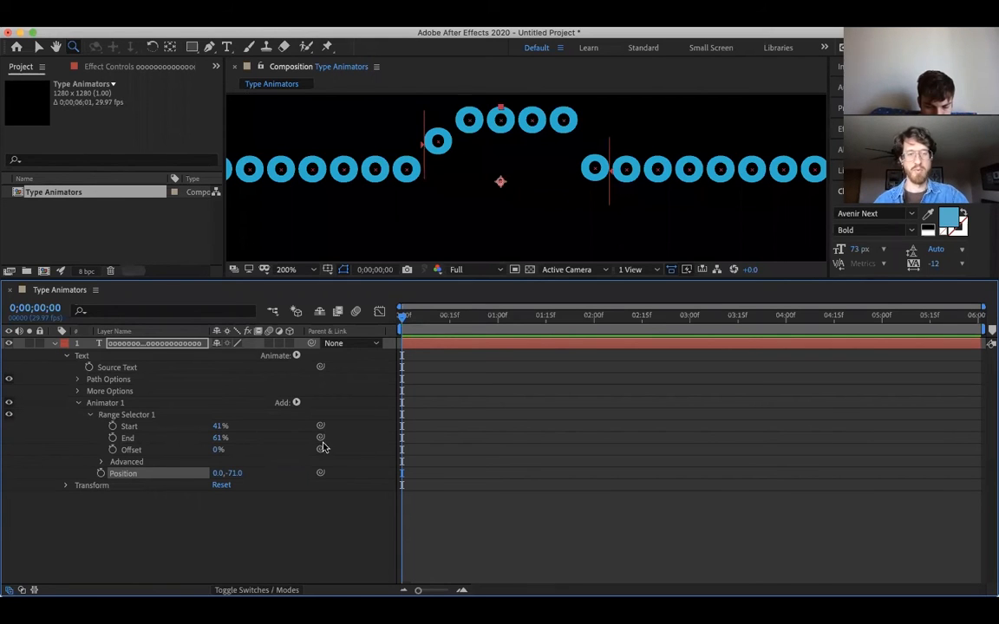
drag(232, 477, 238, 476)
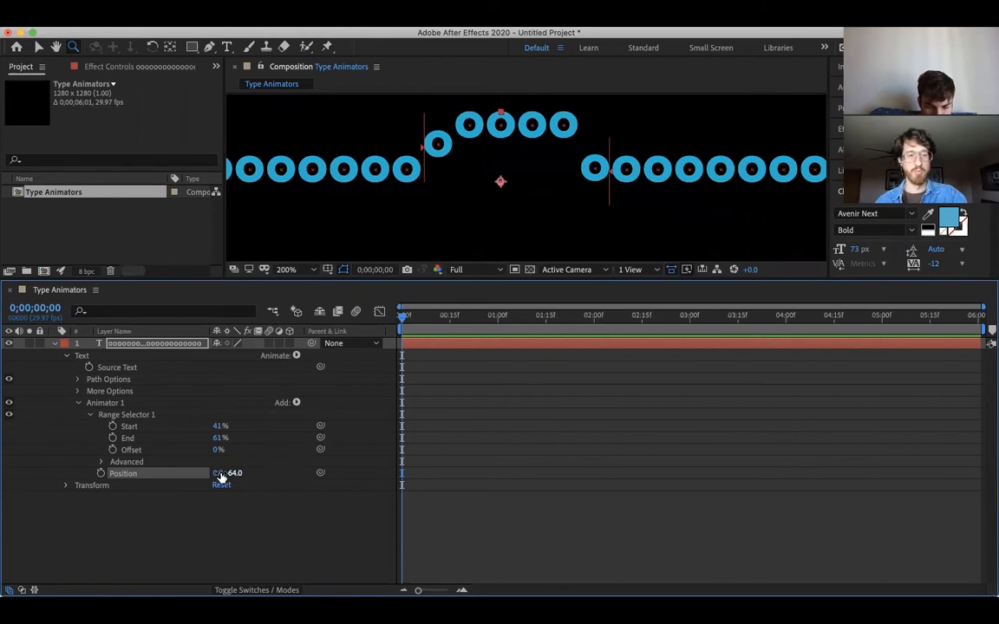
drag(218, 474, 241, 474)
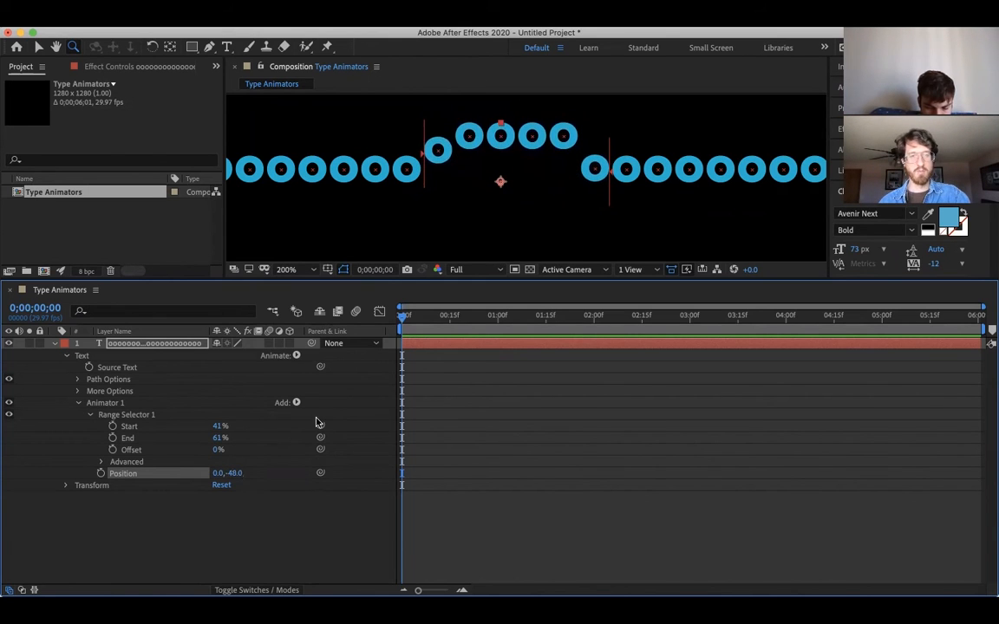
alt+click(560, 164)
key(space)
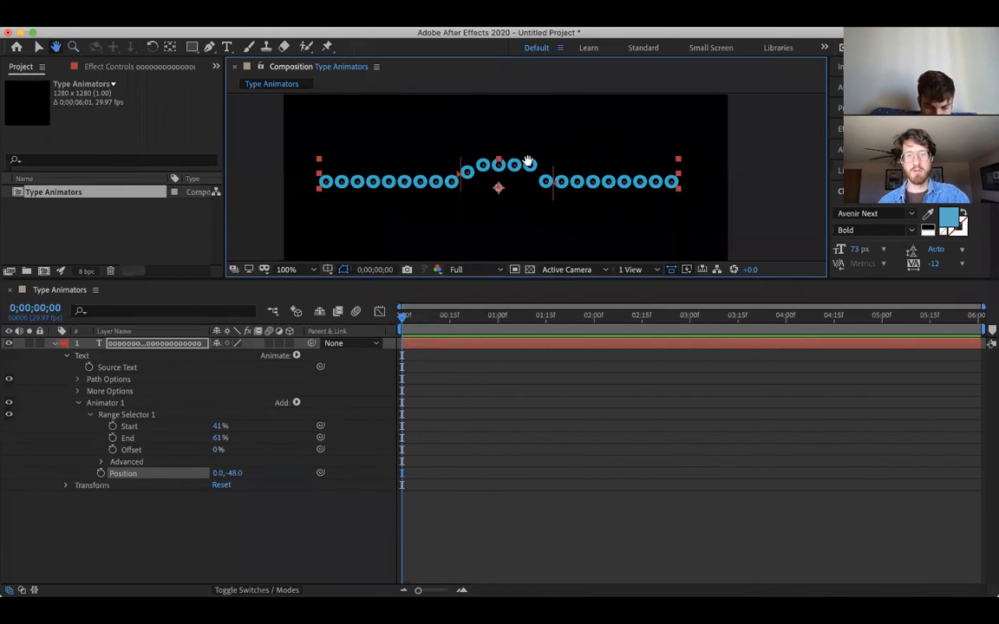
drag(528, 162, 504, 160)
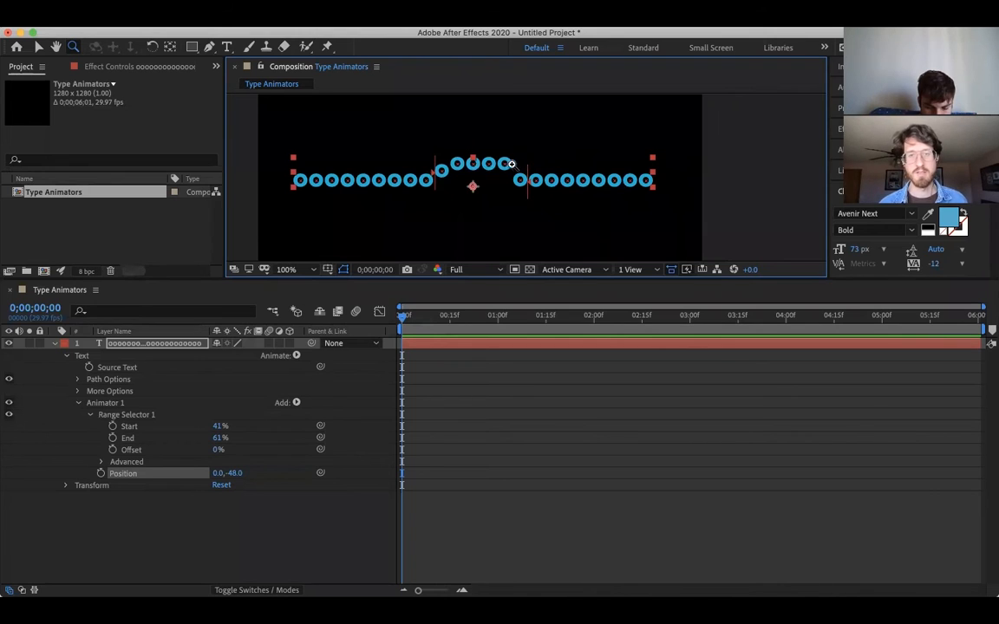
click(235, 473)
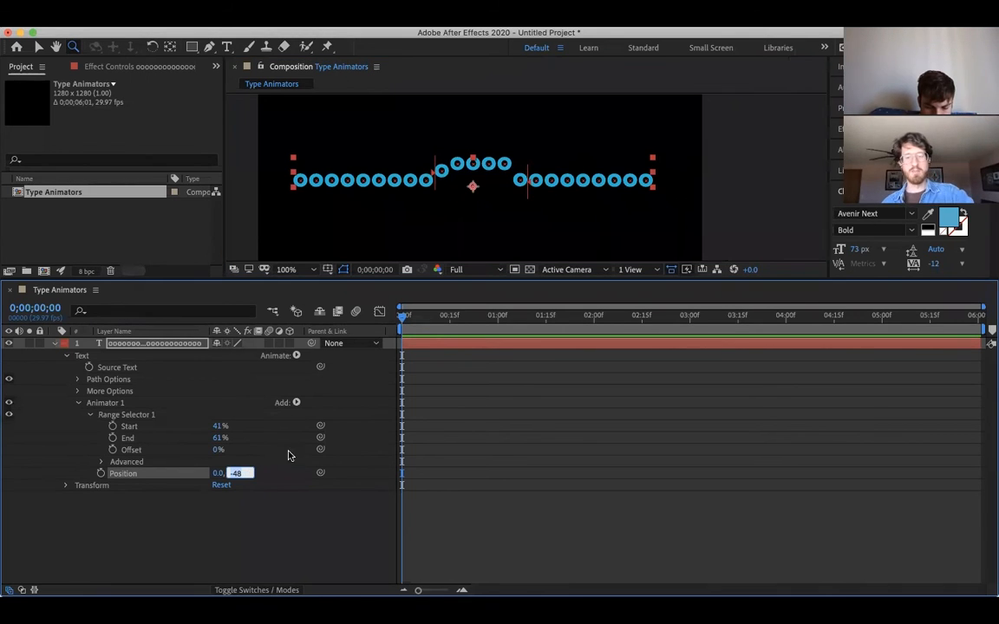
text(-50)
key(Return)
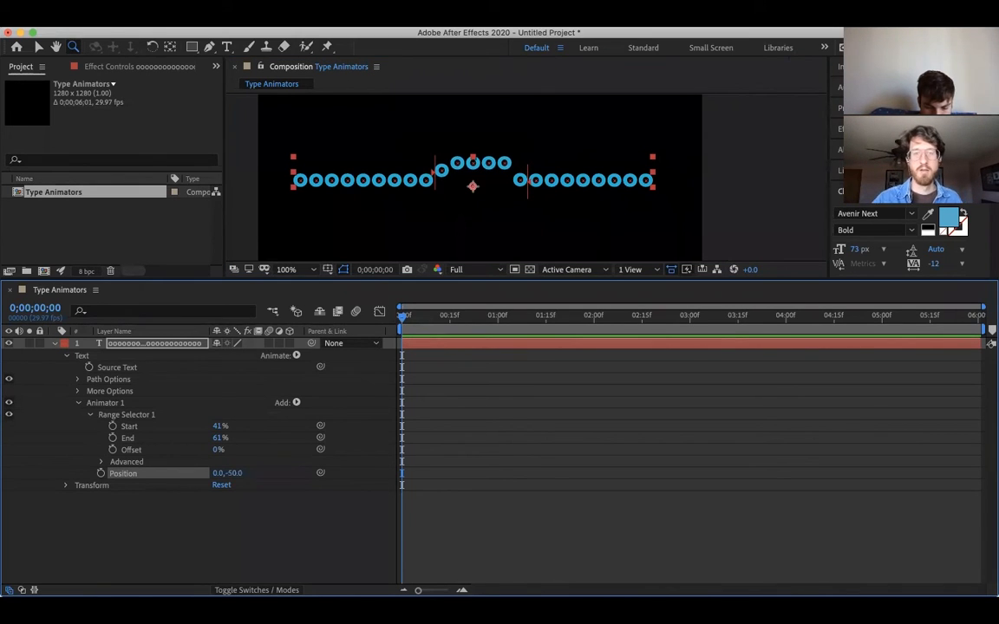
- Round Range Selector 1's limits to a Start of 40% and an End of 60%
click(221, 427)
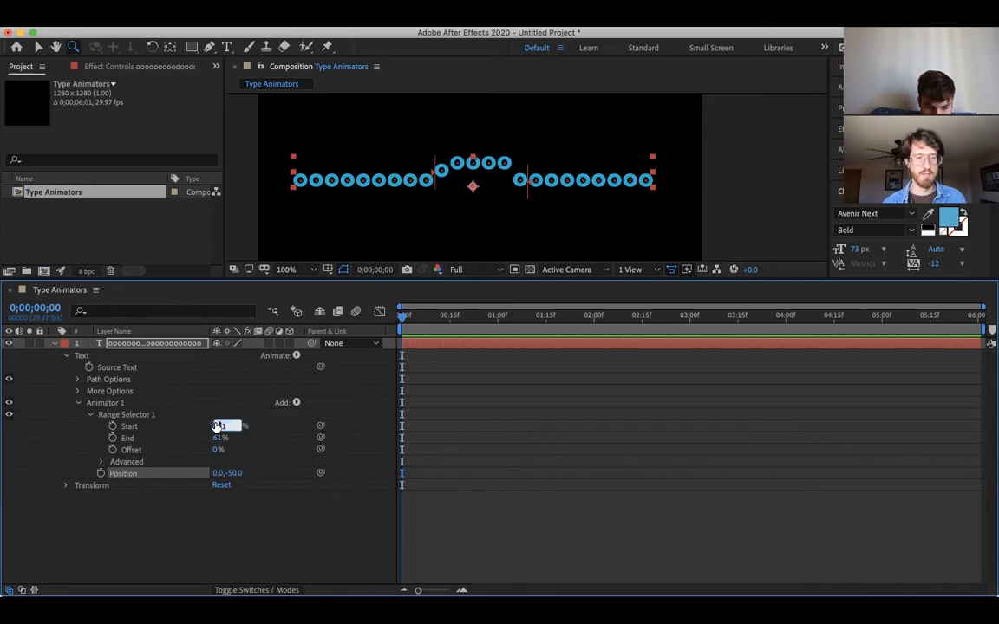
text(40)
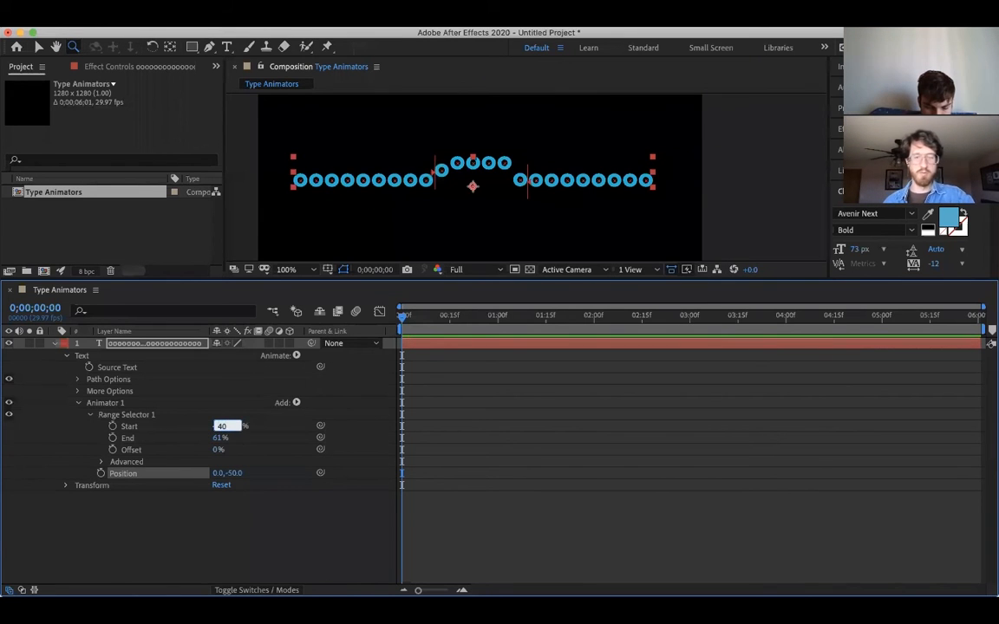
key(Return)
click(222, 438)
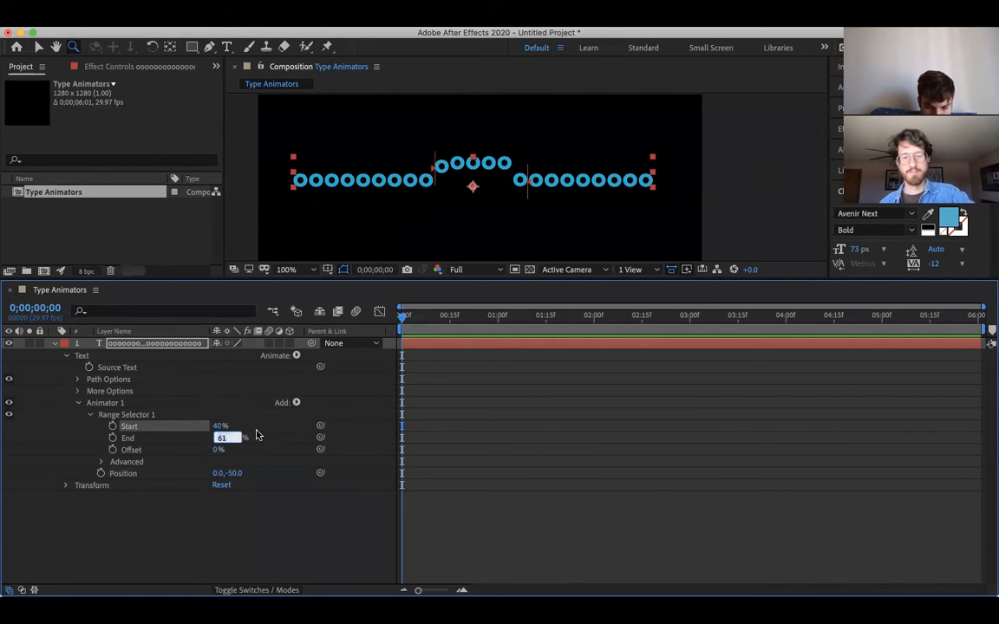
text(60)
key(Return)
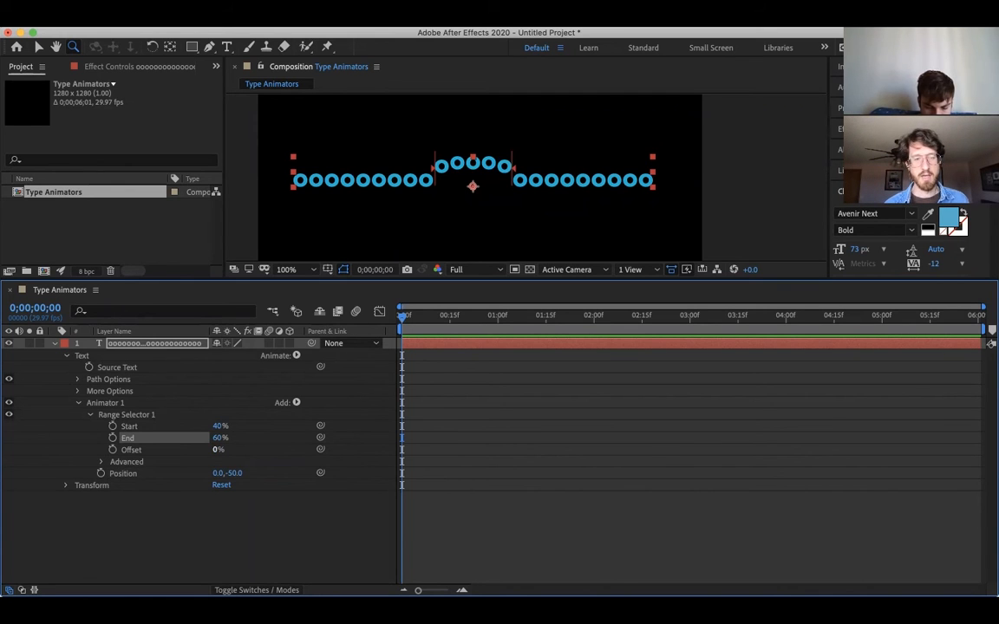
- Try sliding the selected range along the row with Offset, and reset Offset to 0%
mouse_move(217, 450)
mouse_down()
mouse_move(237, 450)
mouse_move(180, 450)
mouse_move(257, 450)
mouse_move(175, 450)
mouse_move(249, 450)
mouse_move(204, 451)
mouse_move(232, 450)
mouse_move(216, 450)
mouse_up()
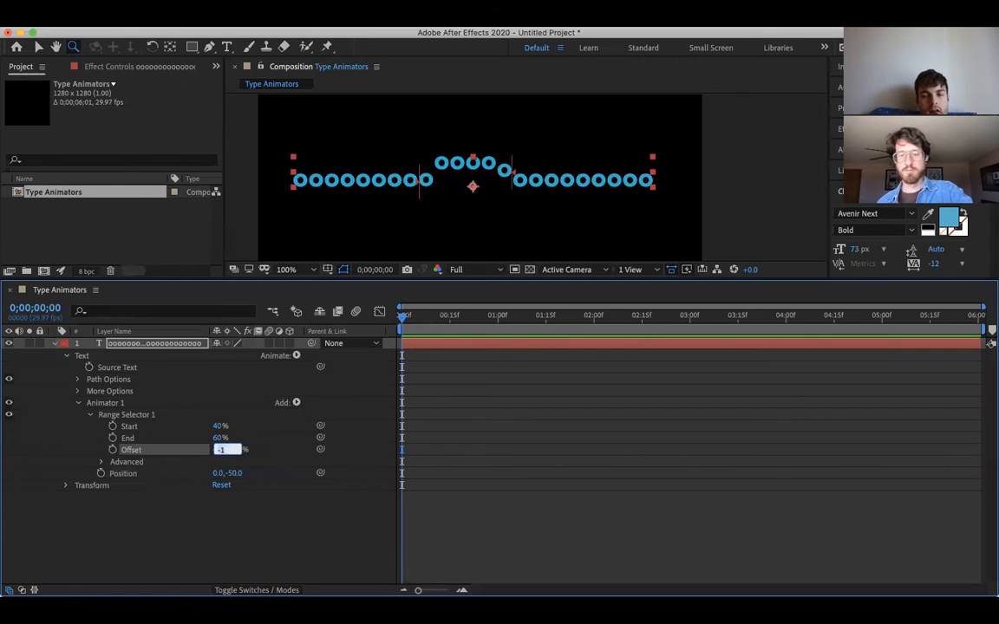
text(0)
key(Return)
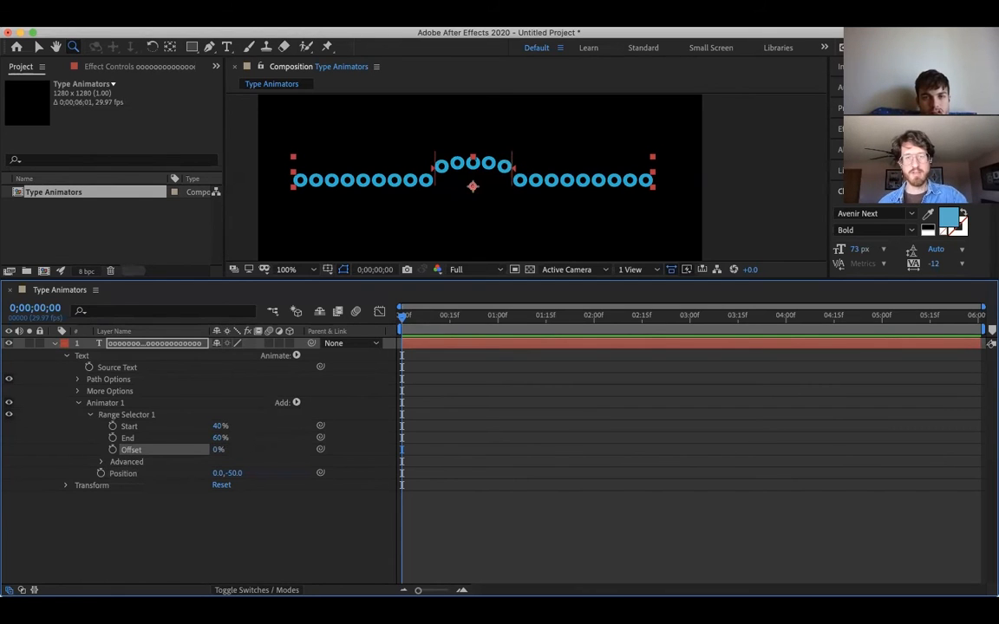
- Try different limits for Range Selector 1, setting Start to 55% and End to 100%
drag(217, 426, 227, 427)
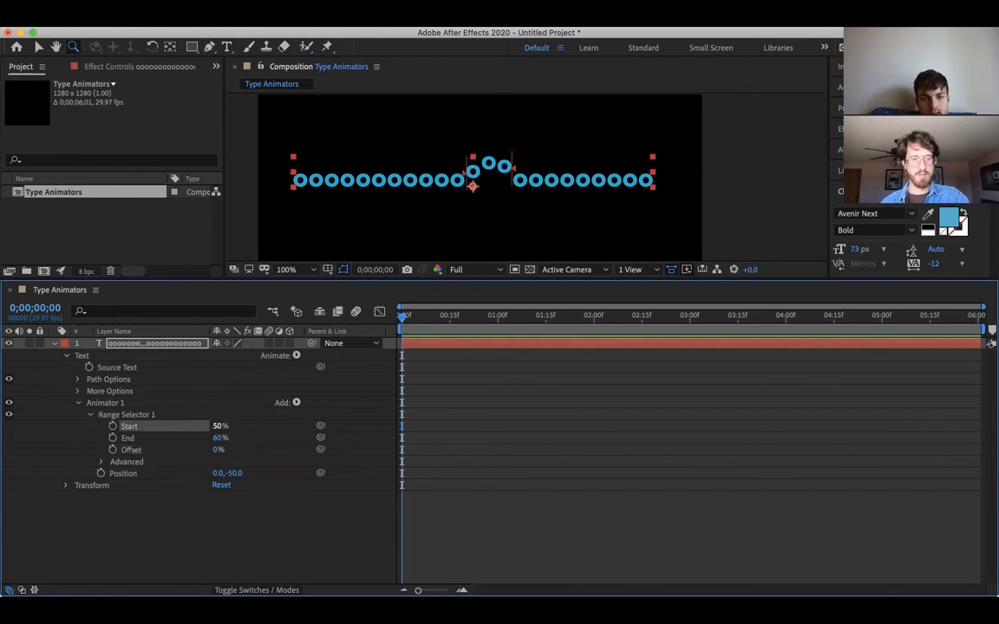
text(55)
key(Return)
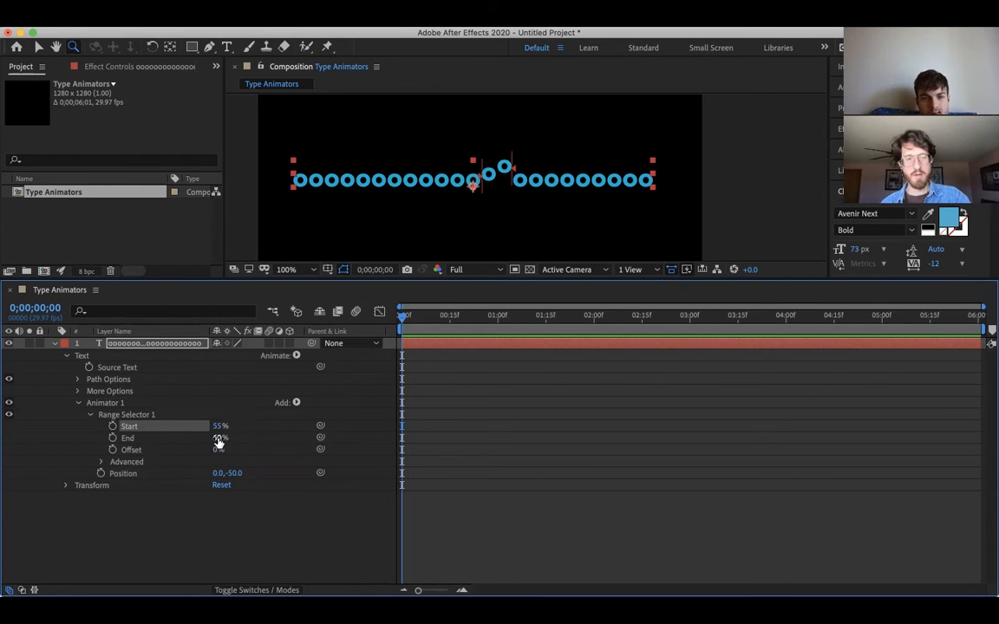
mouse_move(218, 439)
mouse_down()
mouse_move(244, 439)
mouse_move(217, 439)
mouse_up()
click(219, 439)
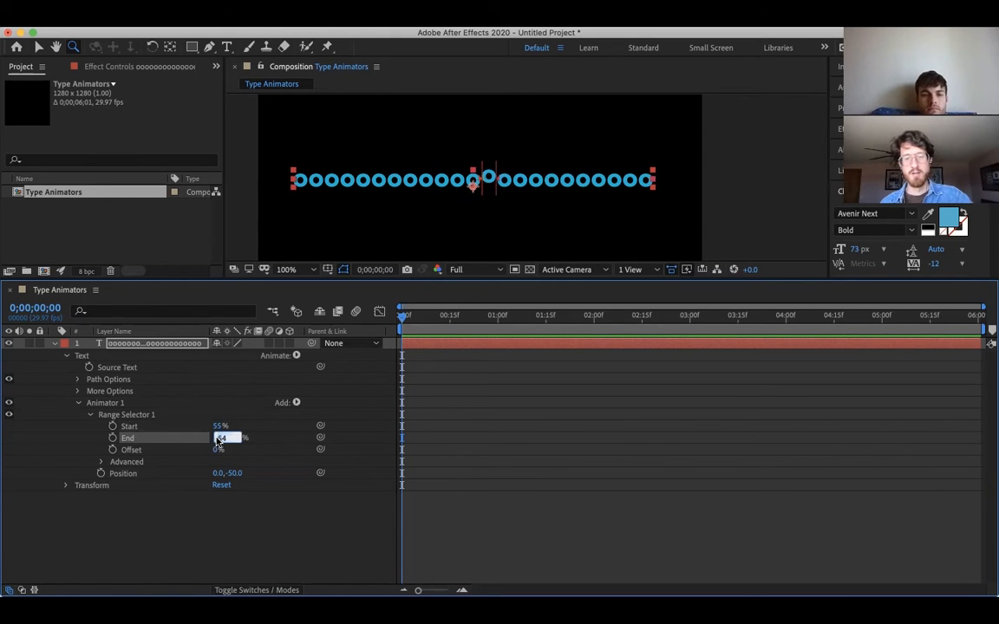
text(100)
key(Return)
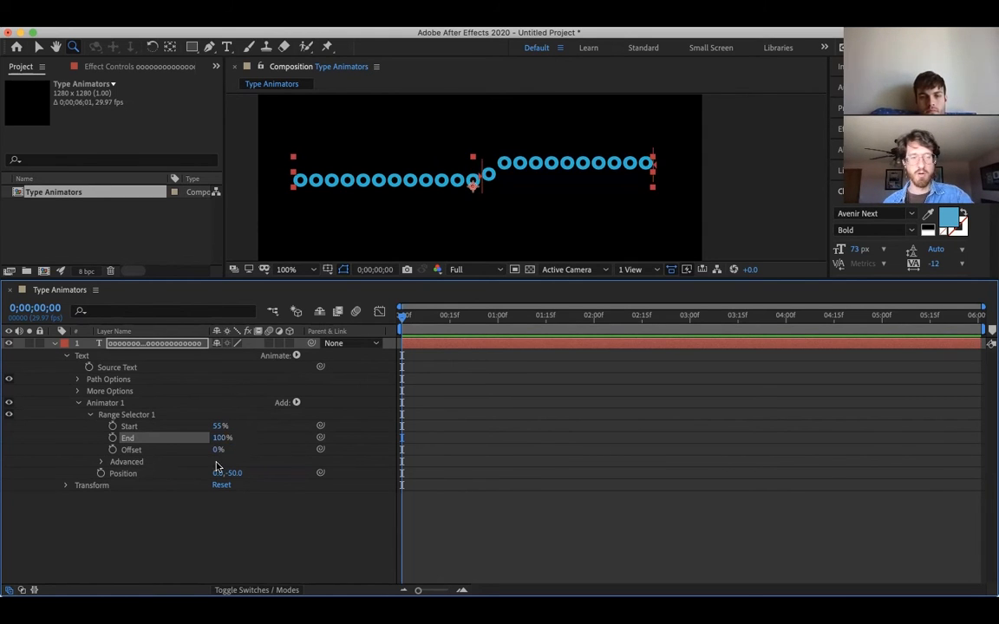
- Set Range Selector 1's Start to 0% so the Position animator affects the entire row
click(220, 427)
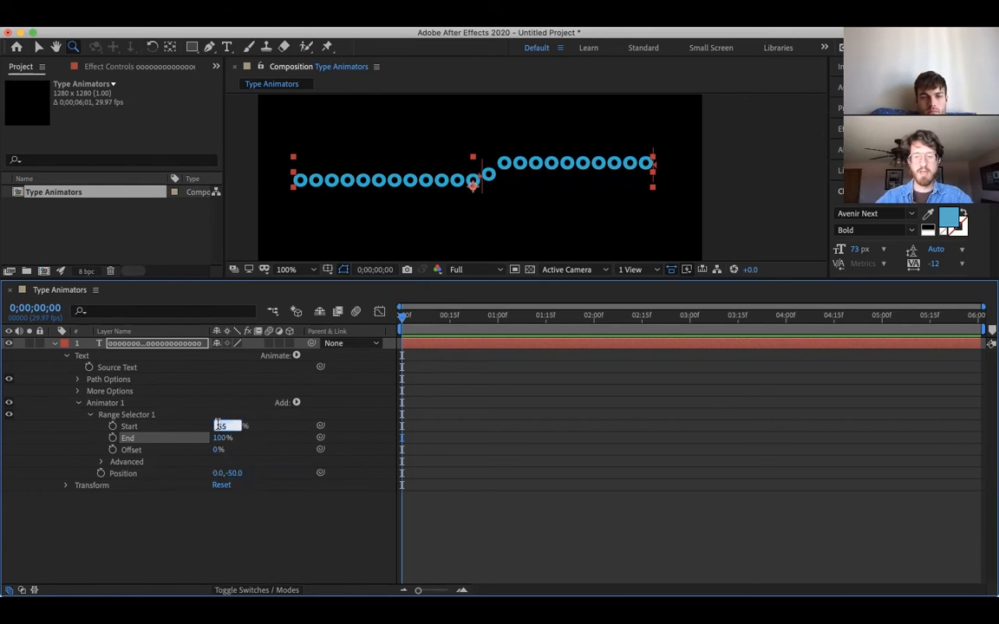
text(0)
key(Return)
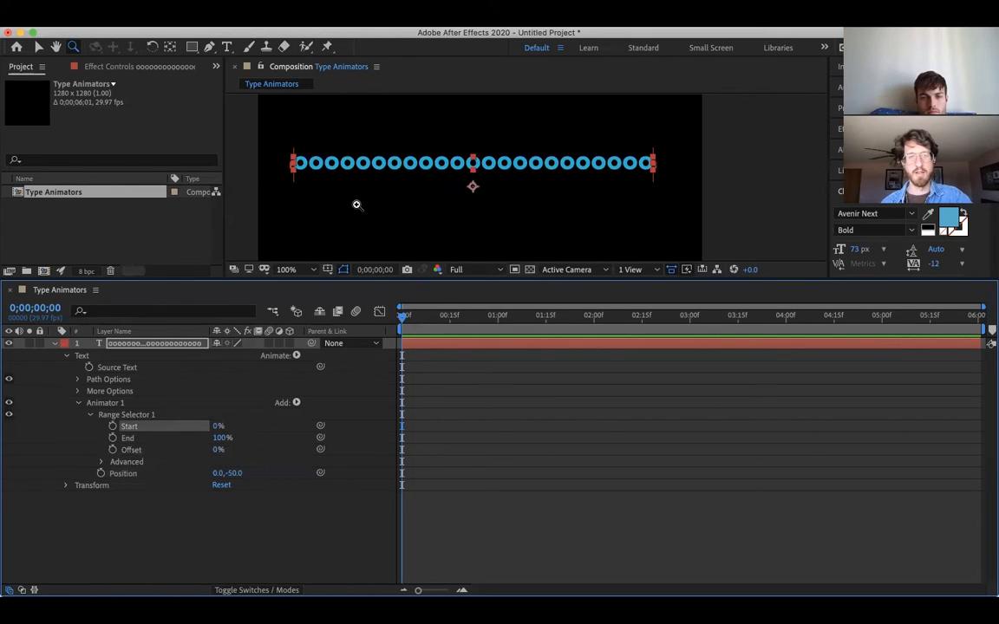
- Narrow Range Selector 1 to the row's first character with Start at 1% and End at 2%
drag(215, 426, 193, 442)
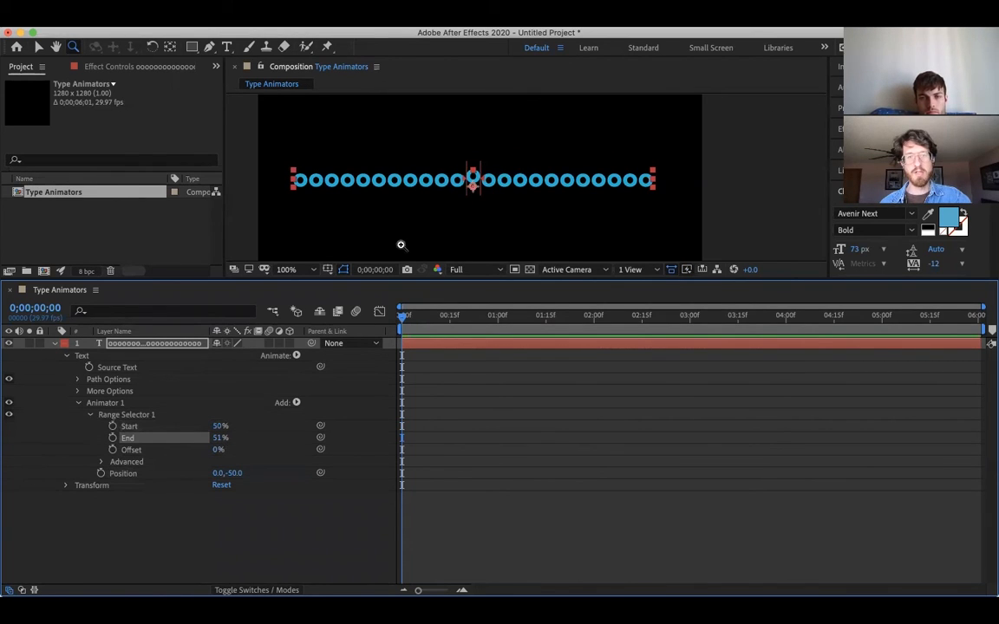
text(1)
key(Return)
click(222, 438)
text(2)
key(Return)
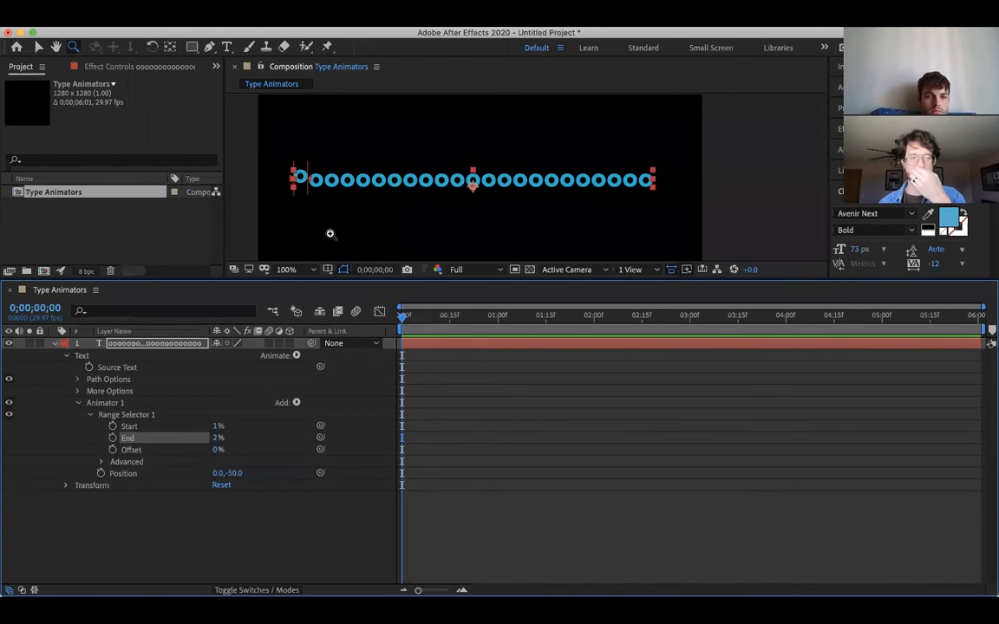
- Shift the narrow one-character range along the row with Offset and return Offset to 0%
mouse_move(216, 451)
mouse_down()
mouse_move(271, 449)
mouse_move(224, 451)
mouse_up()
click(219, 450)
text(0)
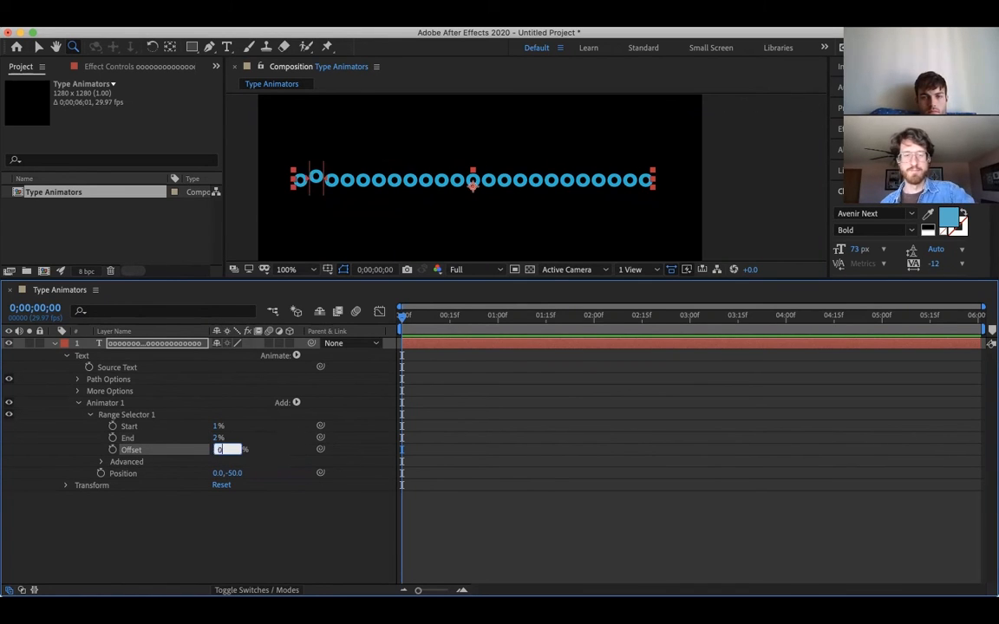
key(Return)
- Set Range Selector 1's Offset to 2% and the horizontal Position value to 0.0
drag(218, 474, 219, 449)
click(219, 473)
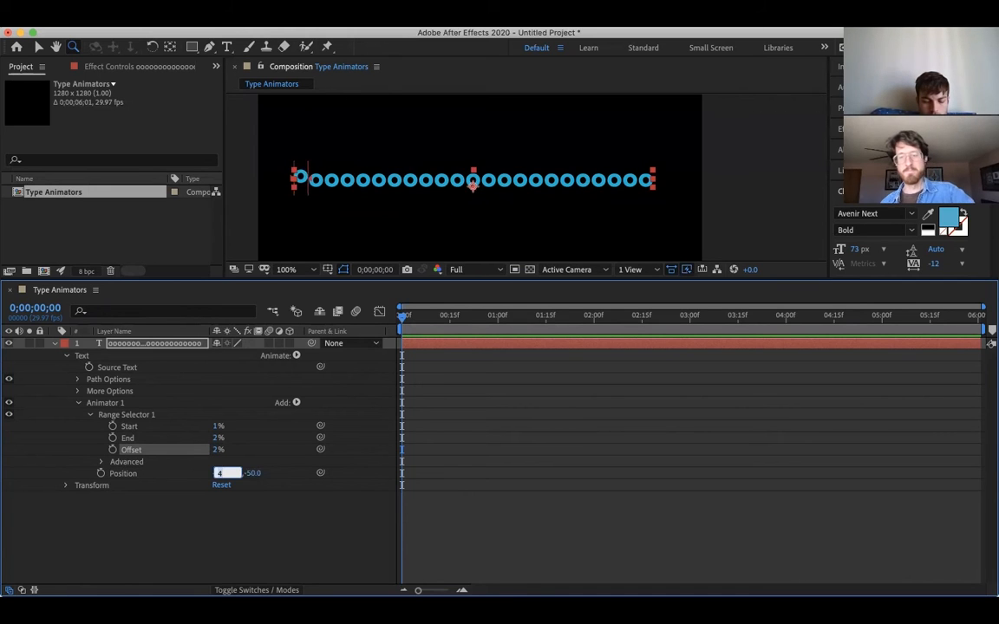
text(0)
key(Return)
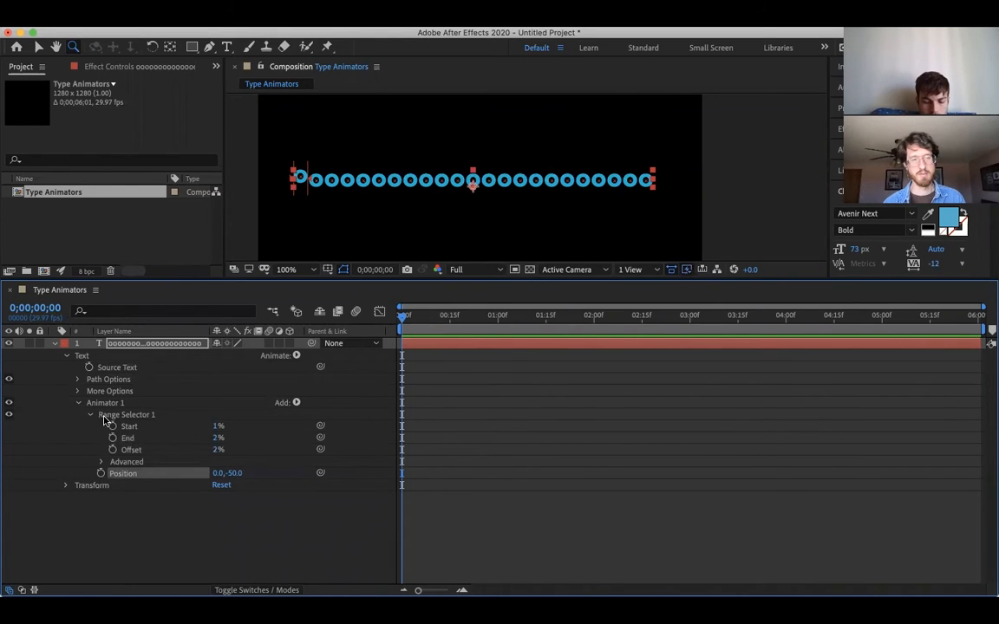
- Expand the range selector's Advanced settings and More Options, and change the Grouping Alignment to 0.0, -33.0%
click(102, 463)
scroll(207, 461, down, 1)
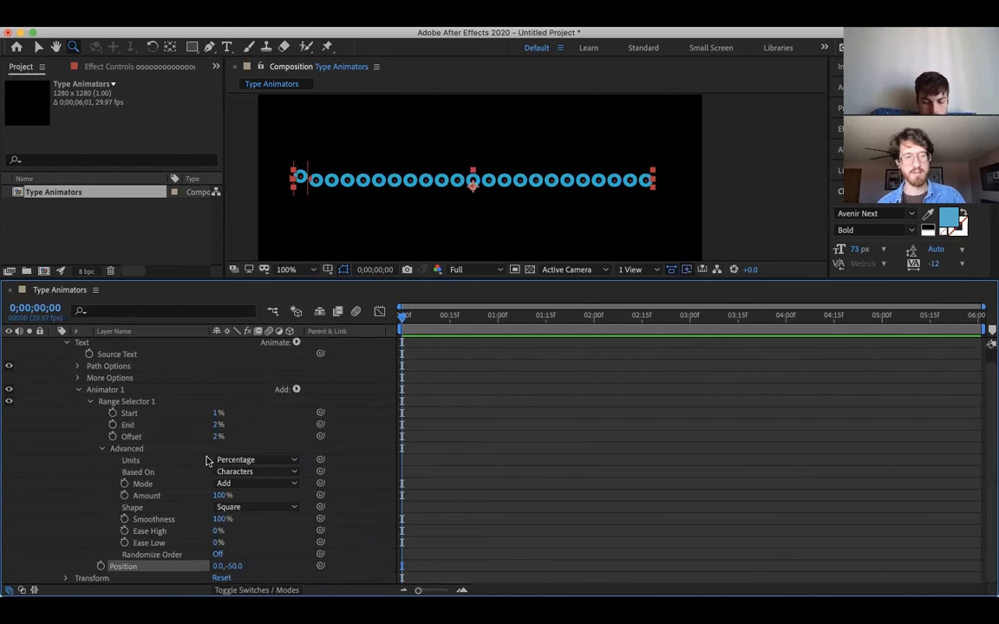
click(78, 379)
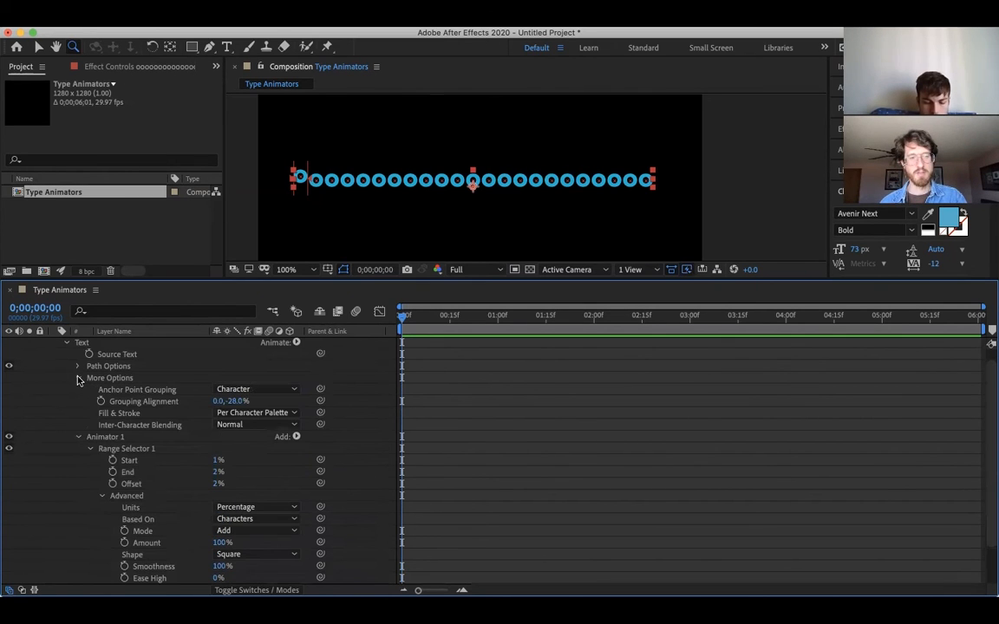
drag(234, 404, 241, 403)
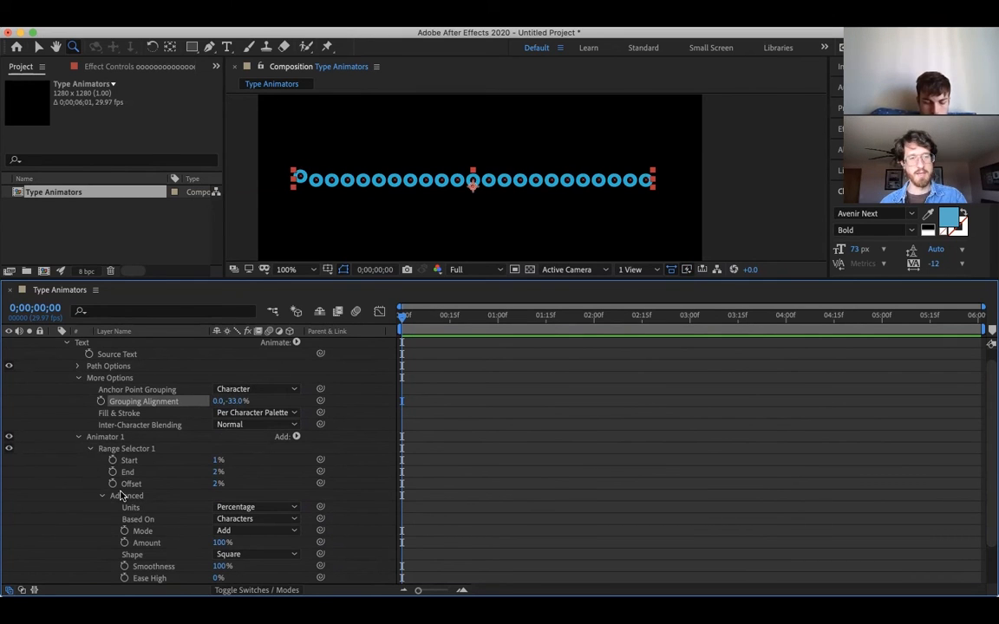
- Examine the Advanced Based On and Mode choices without changing them, and try the Amount value, leaving it at 100%
scroll(119, 485, down, 3)
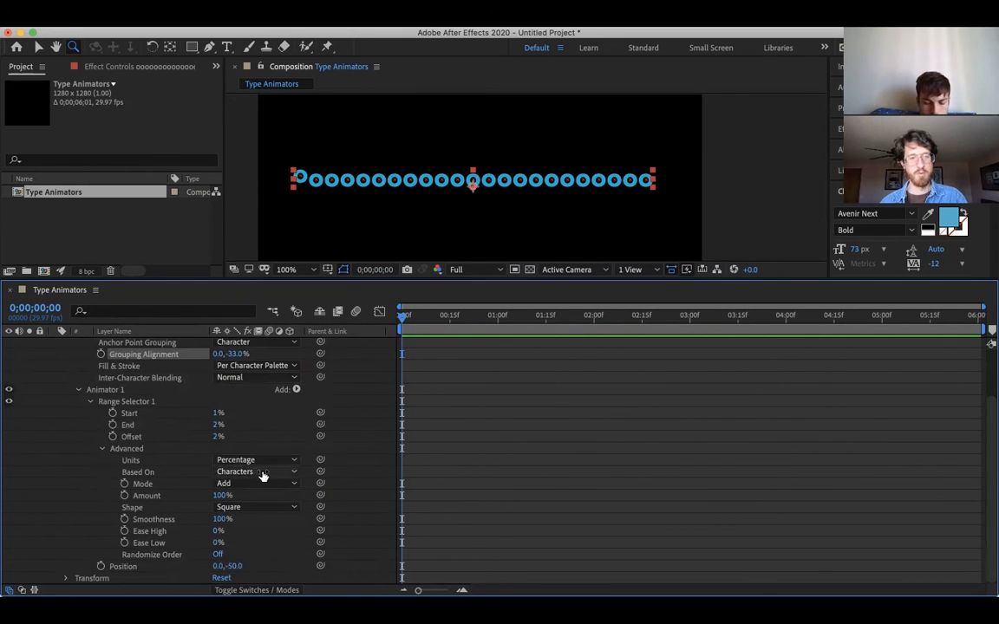
click(260, 472)
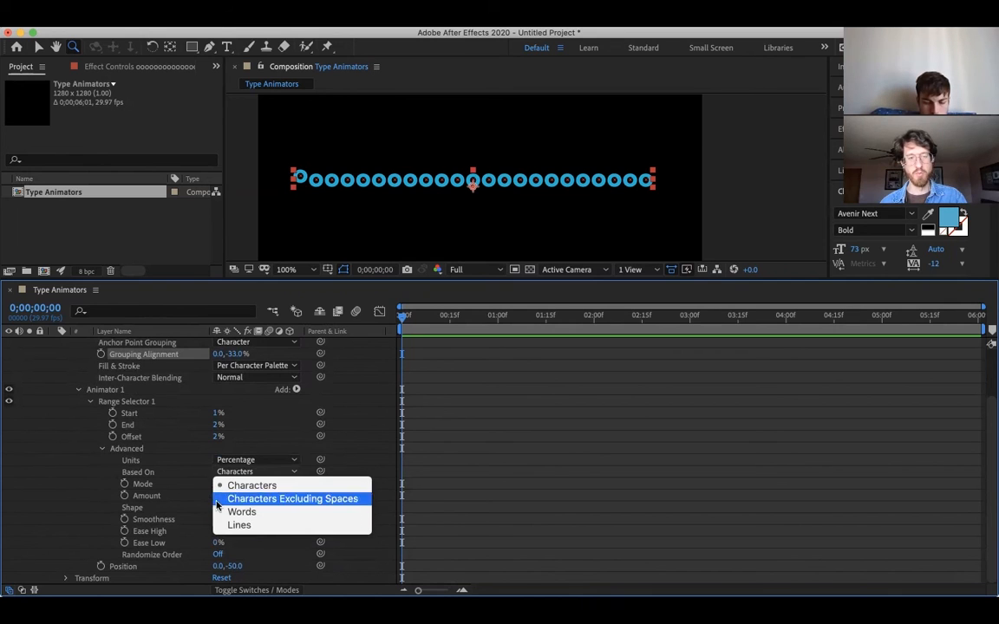
click(185, 469)
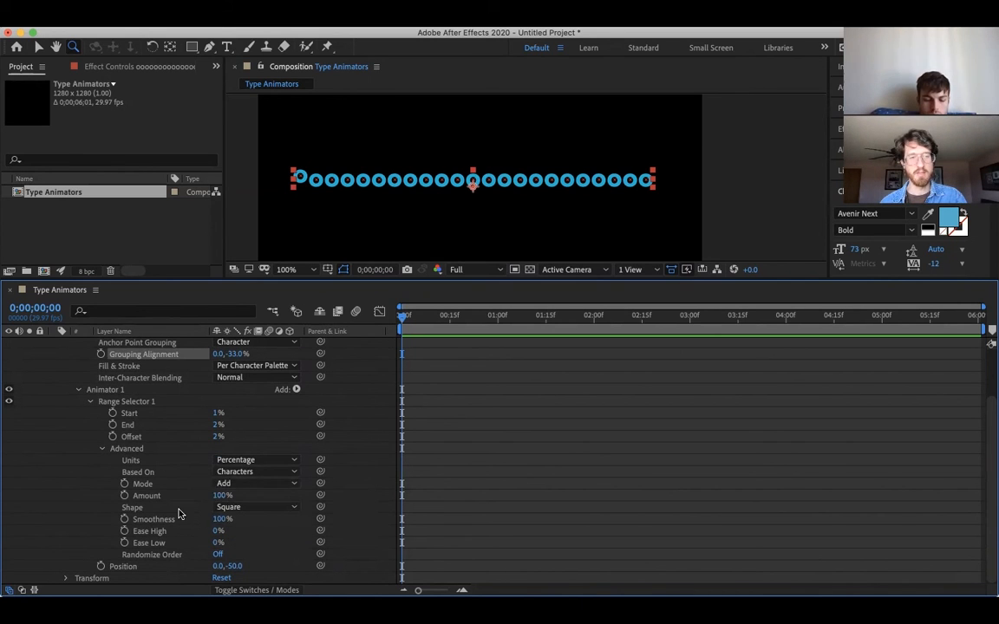
click(224, 483)
click(178, 536)
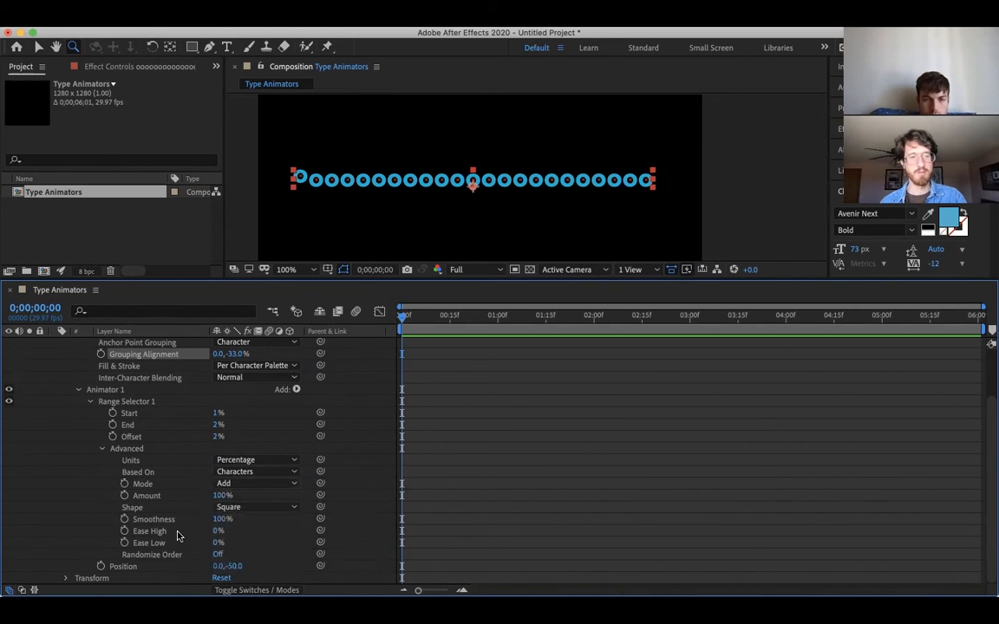
drag(222, 495, 205, 496)
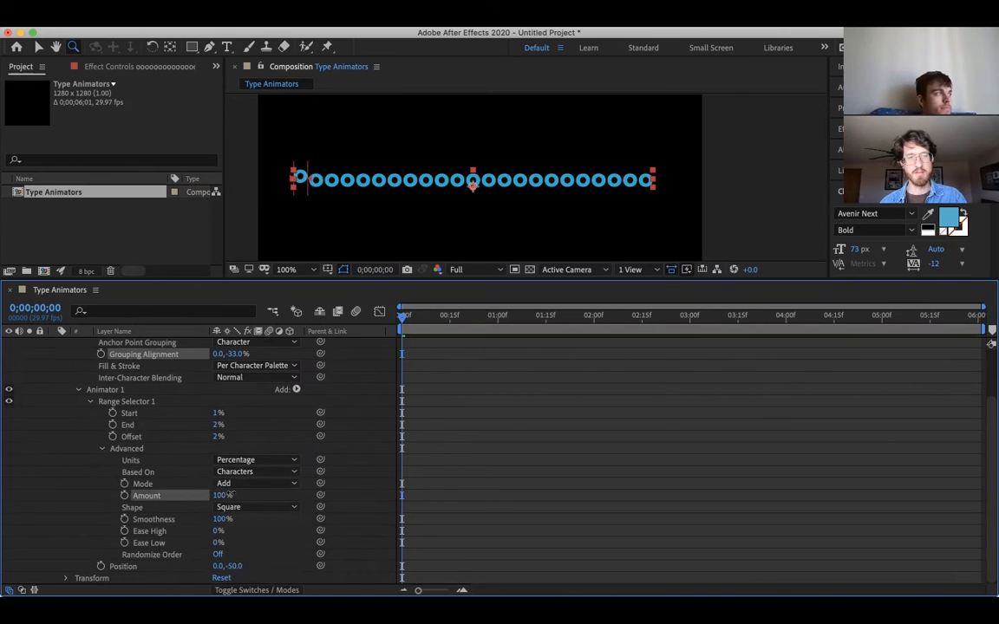
- Set the range selector's Ease High to 4% and the animator's vertical Position value to -235.0
drag(284, 488, 310, 483)
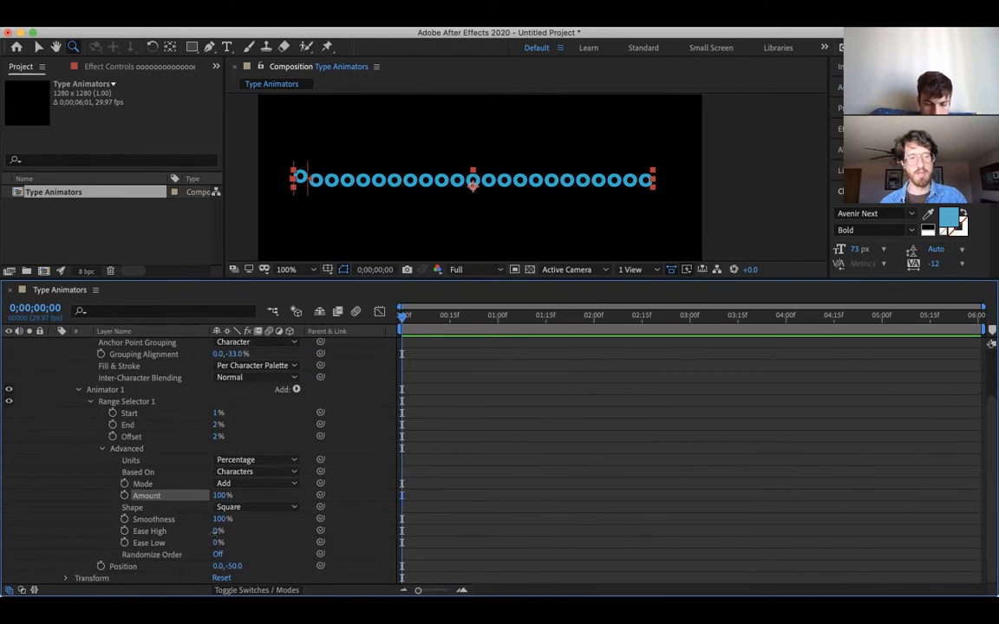
drag(215, 531, 246, 529)
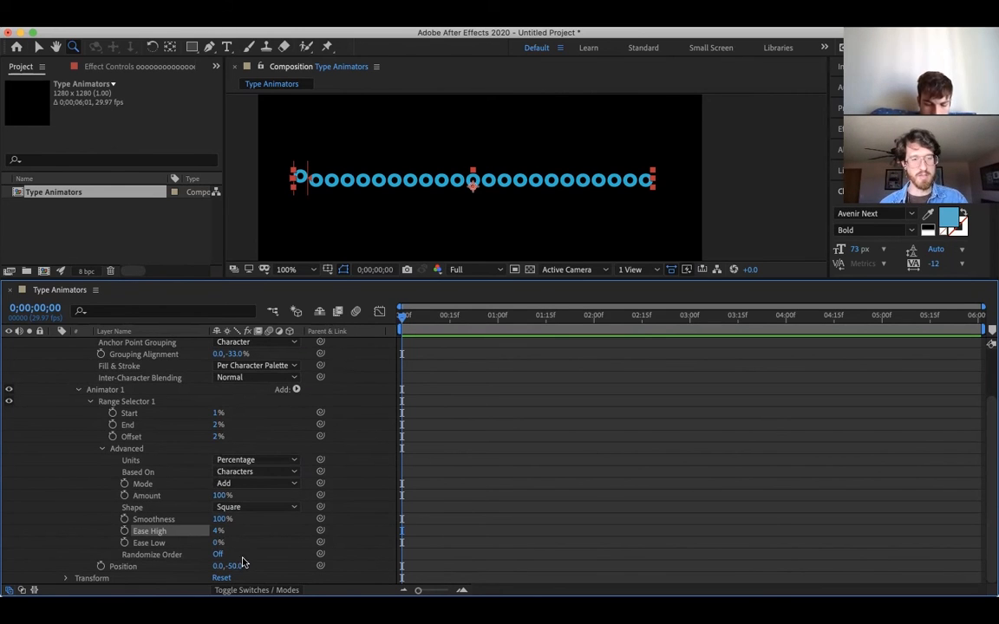
drag(237, 565, 98, 579)
- Set Range Selector 1's End to 10%, Start to 0% and Offset to 45%
drag(217, 424, 220, 425)
click(218, 425)
text(10)
key(Return)
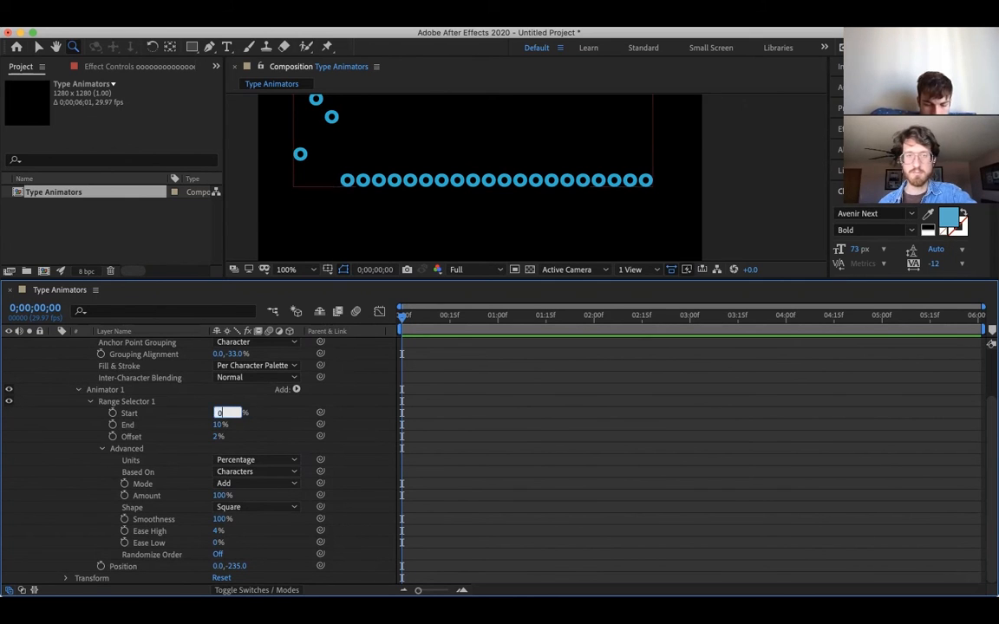
key(Return)
drag(218, 437, 249, 437)
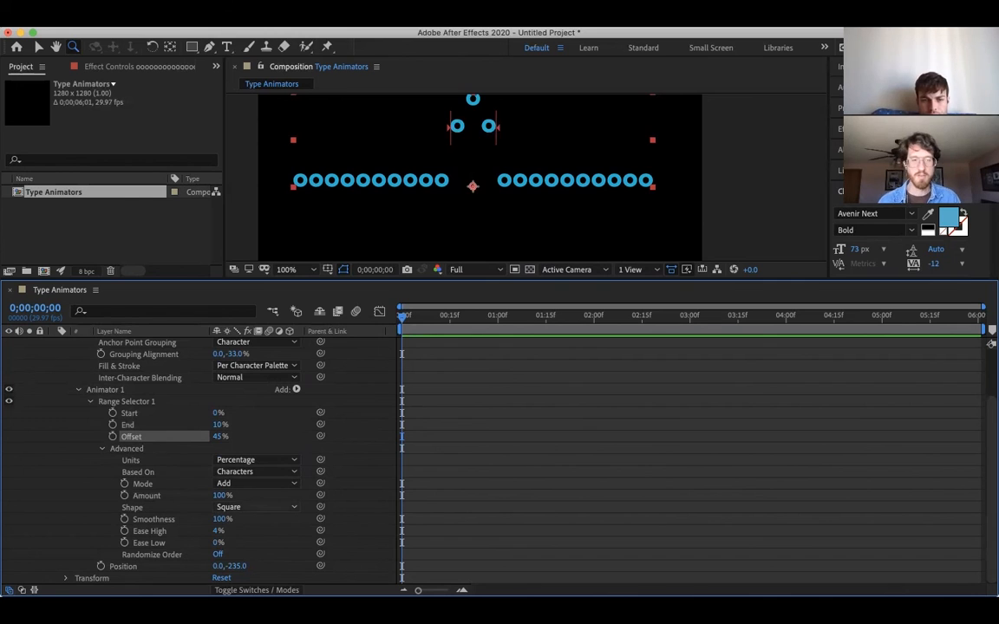
- Check the available Shape choices without changing them, and widen the selector's range by setting End to 31%
click(254, 508)
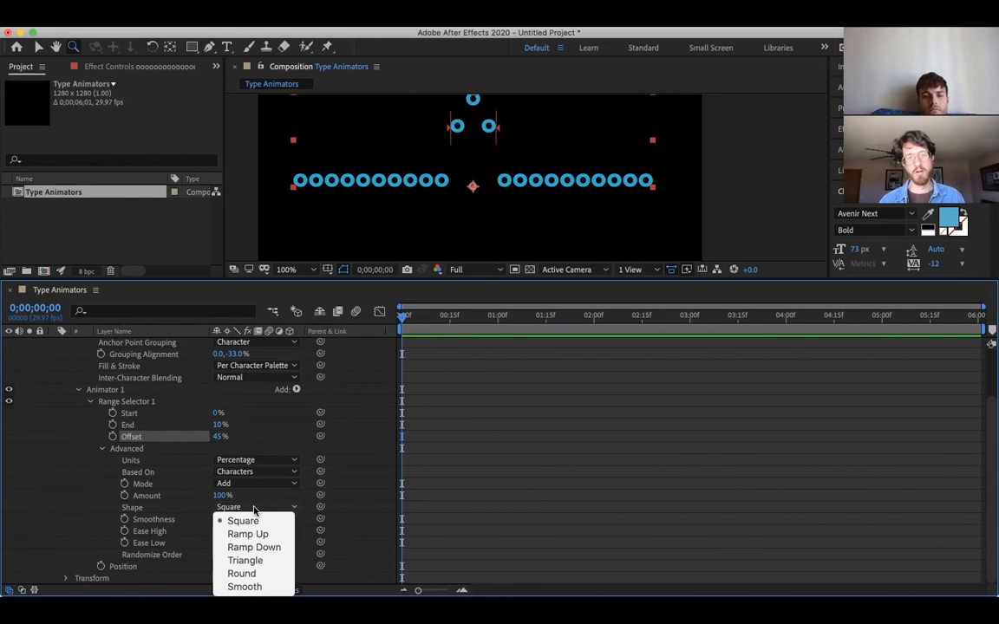
click(258, 510)
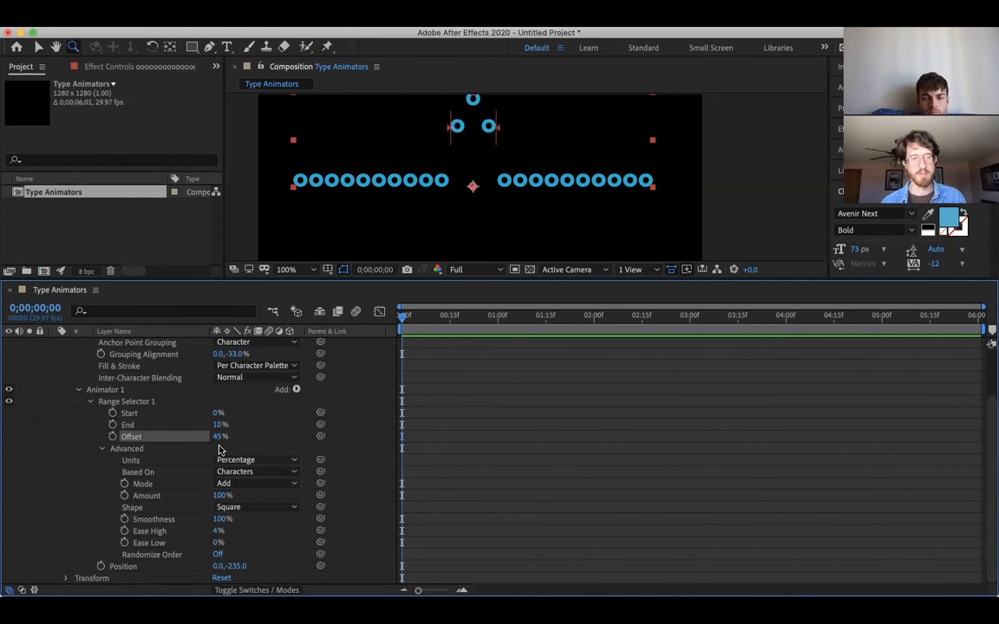
drag(218, 425, 232, 425)
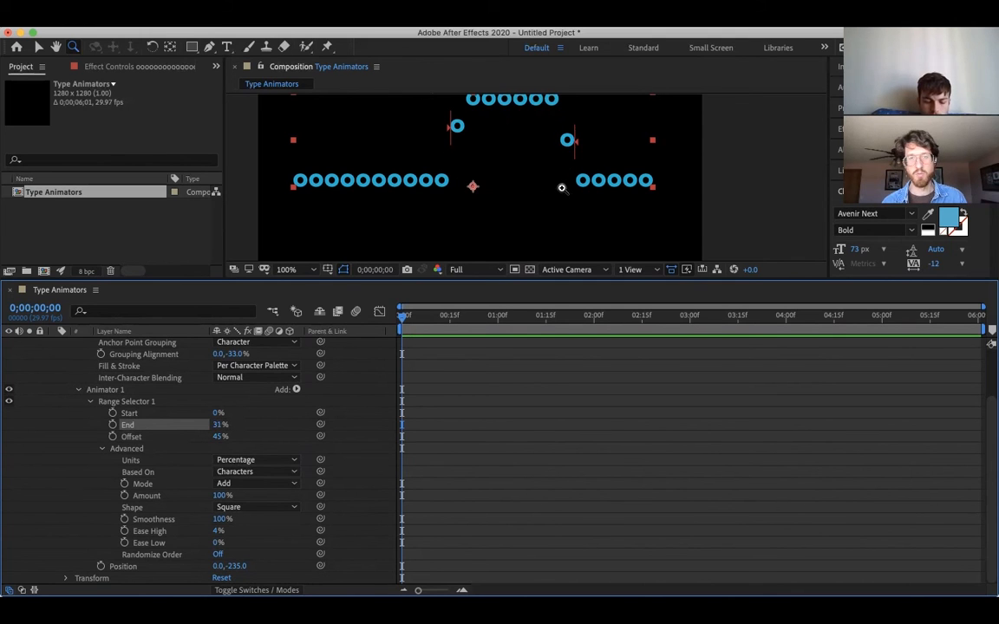
- Collapse and deselect the text layer, and draw a light grey rectangle under the raised characters on a new shape layer
drag(525, 147, 514, 183)
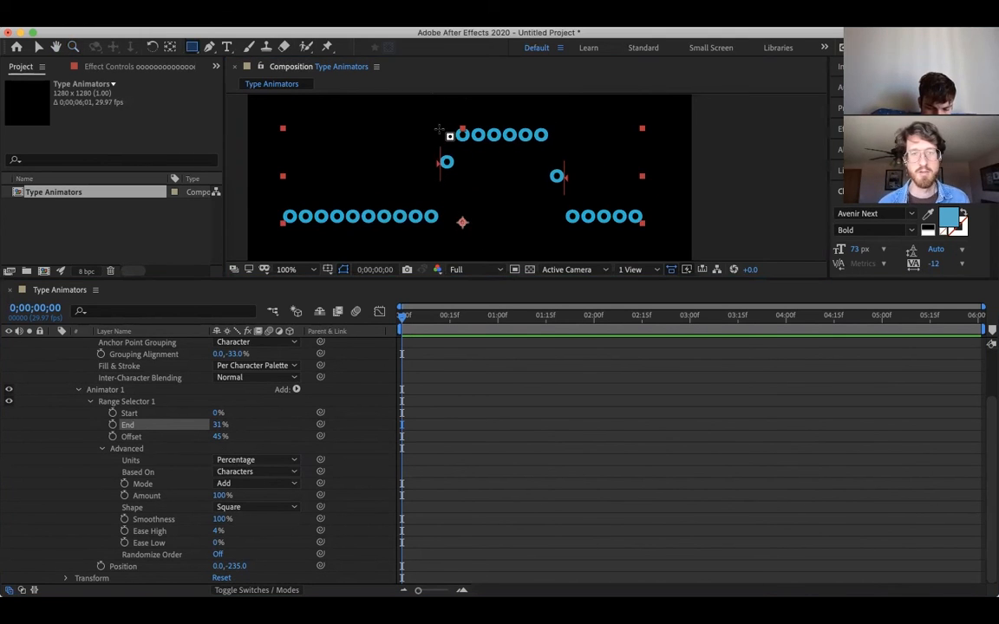
click(207, 50)
click(189, 49)
key(v)
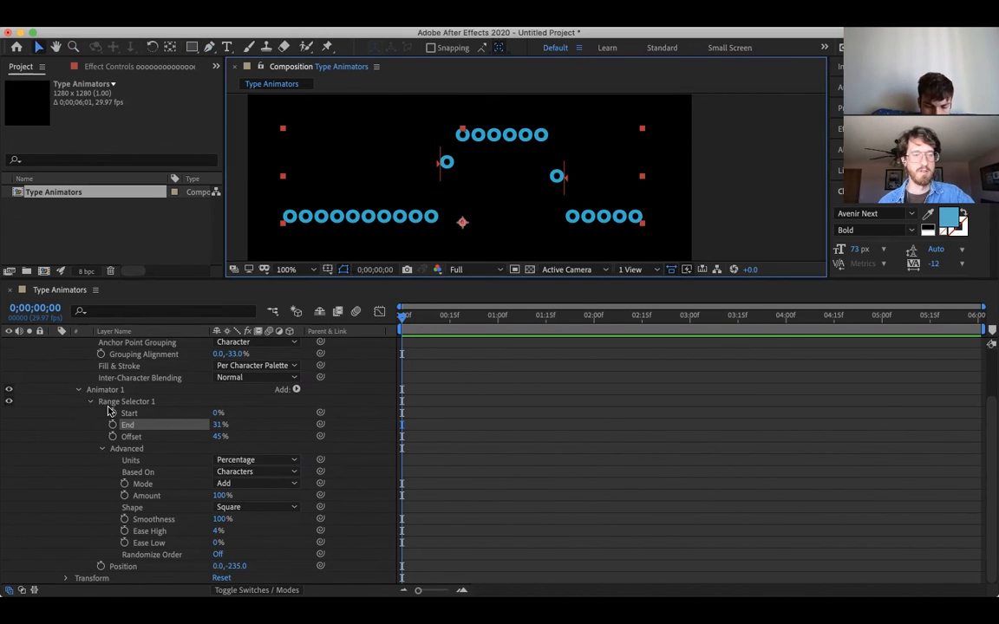
scroll(61, 365, up, 3)
click(54, 344)
click(141, 428)
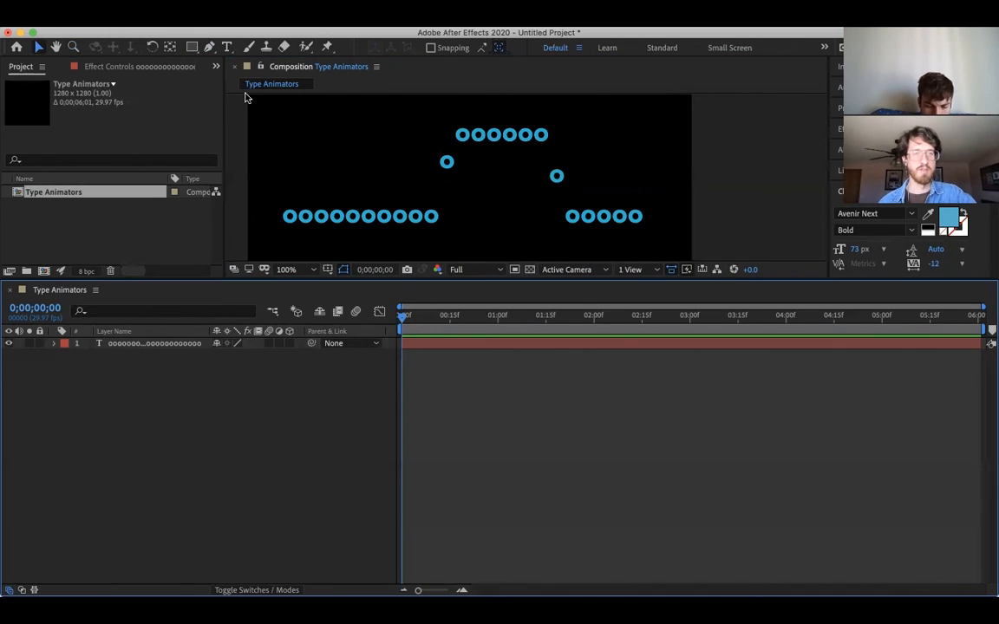
key(q)
click(483, 195)
mouse_move(439, 246)
mouse_down()
mouse_move(537, 152)
mouse_move(568, 146)
mouse_up()
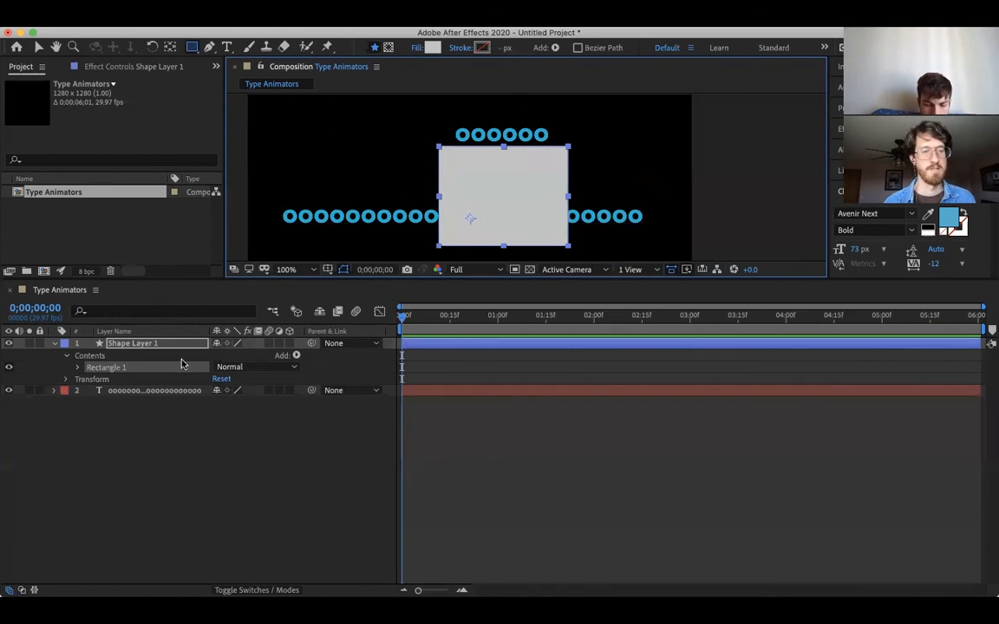
- Narrow the rectangle slightly and reduce its height so it fits the gap under the raised characters
click(38, 47)
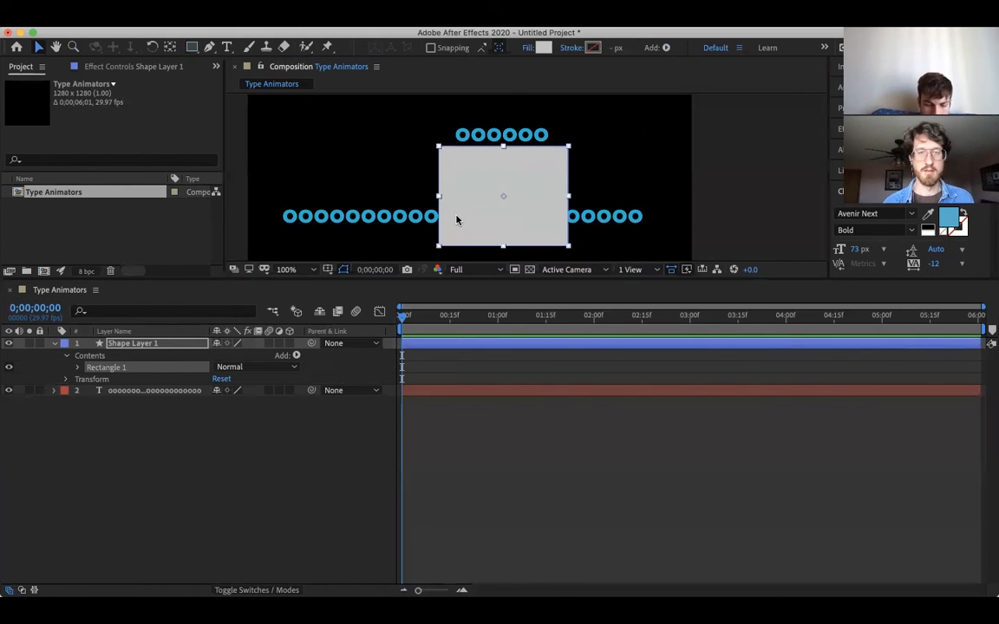
drag(438, 200, 442, 200)
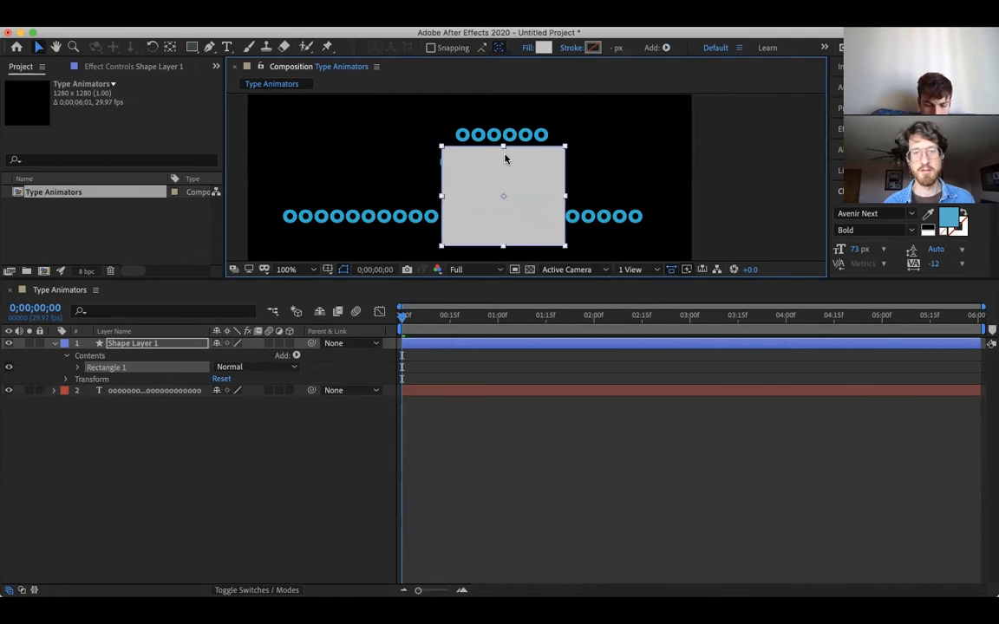
drag(502, 147, 503, 160)
- Nudge and move the rectangle into the gap between the two lower groups of characters
key(shift+Up)
key(shift+Up)
key(shift+Up)
key(shift+Up)
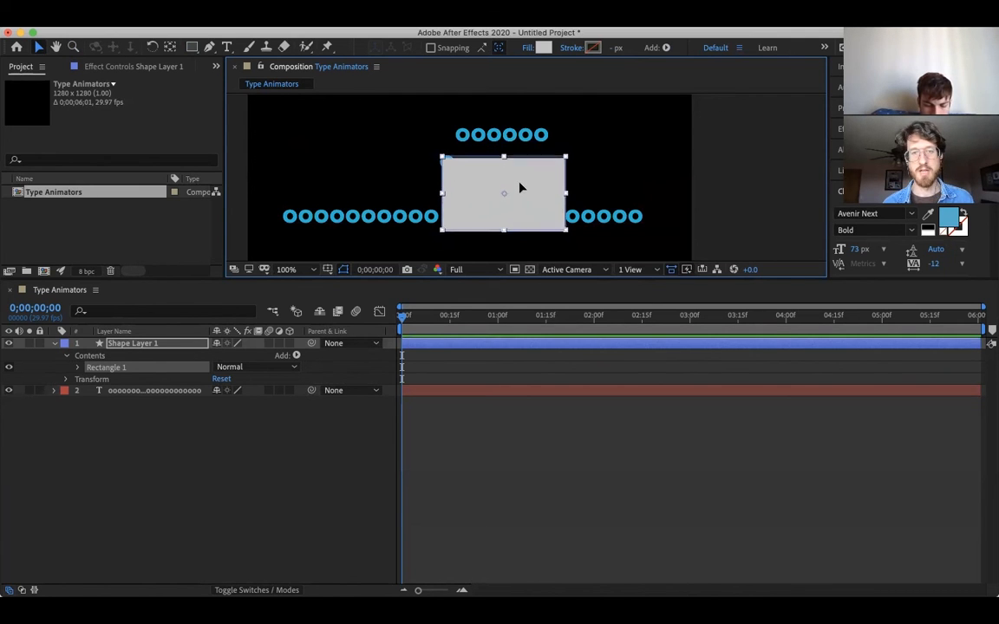
key(Up)
key(Up)
key(Left)
key(Left)
key(Left)
key(Left)
key(shift+Right)
key(shift+Right)
key(shift+Right)
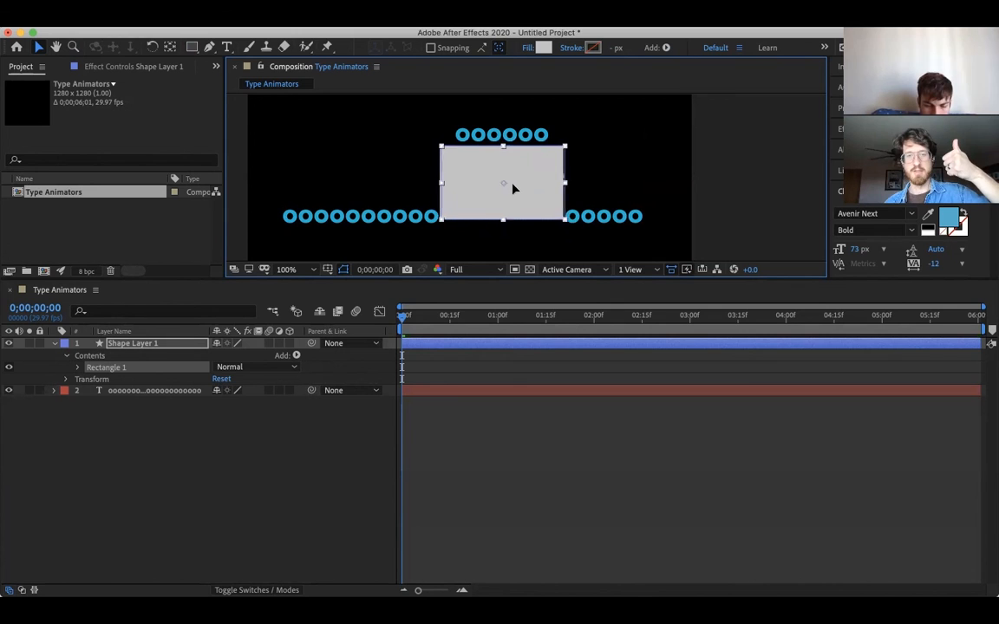
mouse_move(522, 187)
mouse_down()
mouse_move(617, 190)
mouse_move(356, 190)
mouse_move(624, 192)
mouse_move(353, 191)
mouse_move(575, 194)
mouse_move(473, 192)
mouse_move(504, 194)
mouse_up()
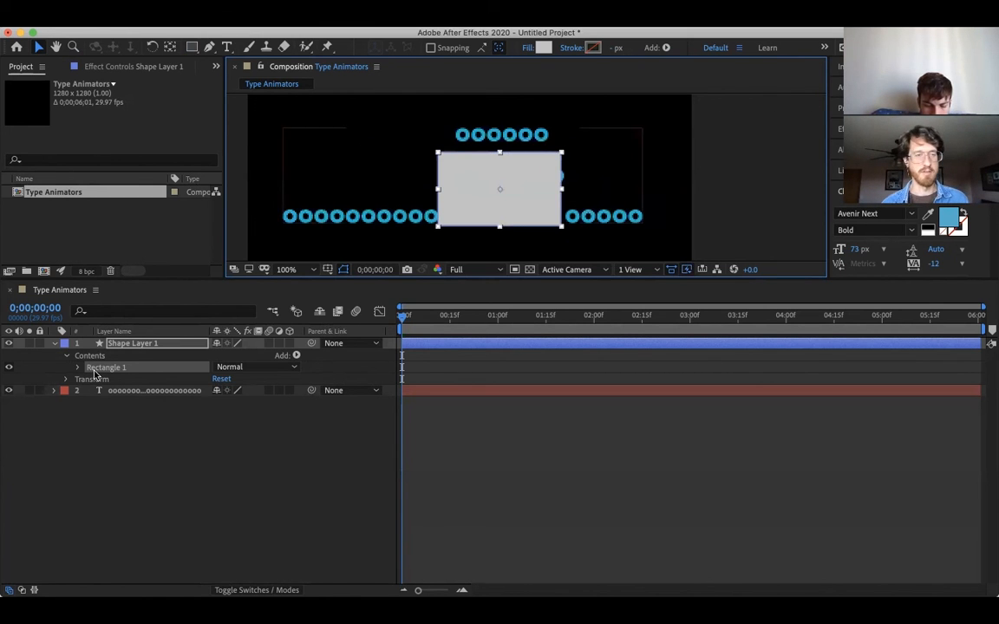
- Hide the rectangle's shape layer and expand the text layer to its range selector's Advanced settings
click(9, 343)
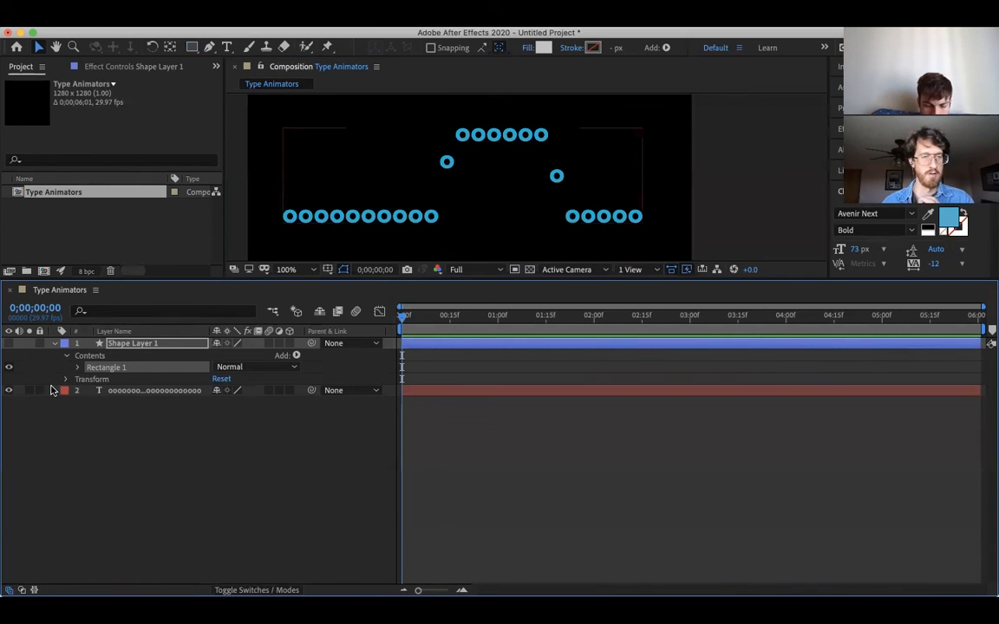
click(66, 392)
scroll(221, 434, down, 2)
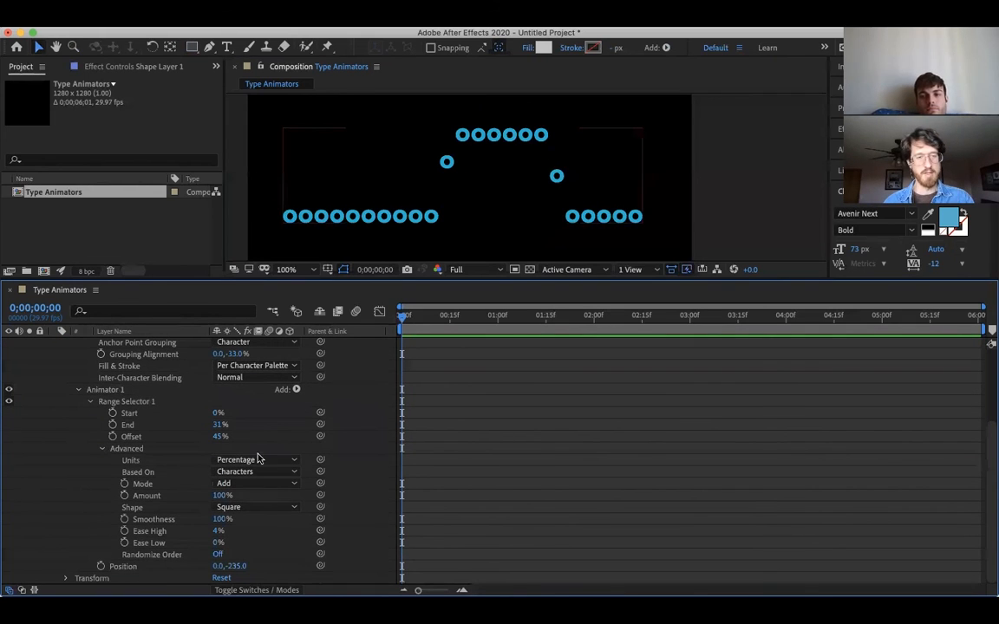
- Leave Shape on Square and collapse the text layer's Advanced, Range Selector 1, Animator 1, More Options and Text groups
click(268, 508)
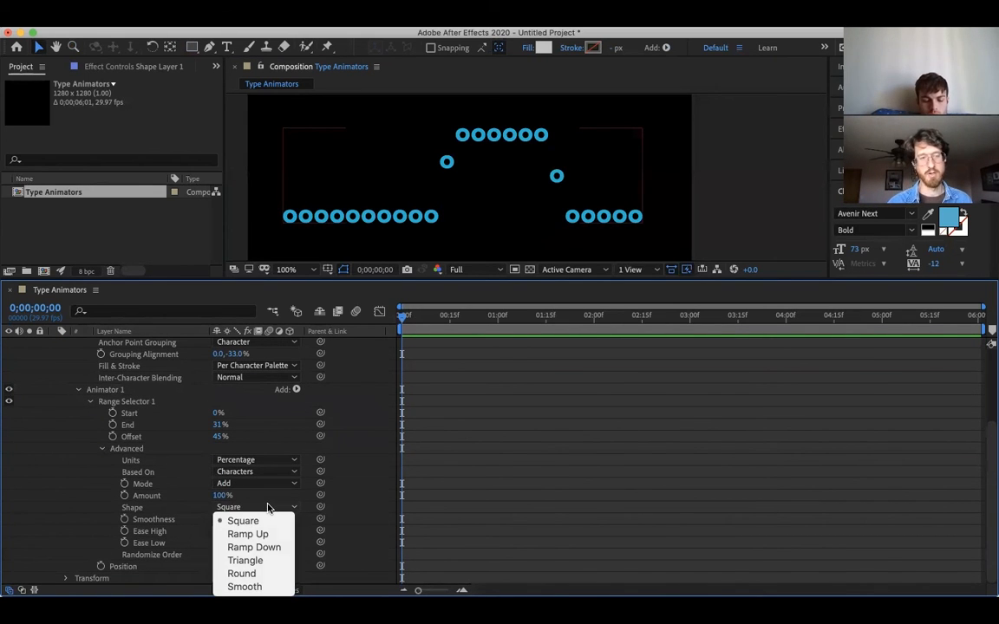
click(101, 434)
click(101, 448)
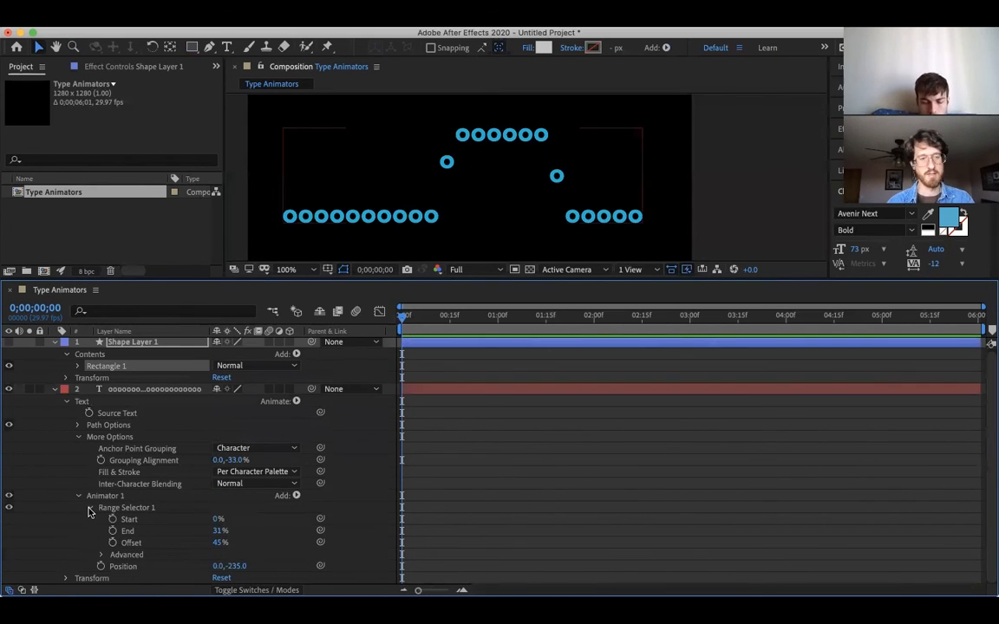
click(90, 509)
click(77, 497)
click(78, 438)
click(65, 403)
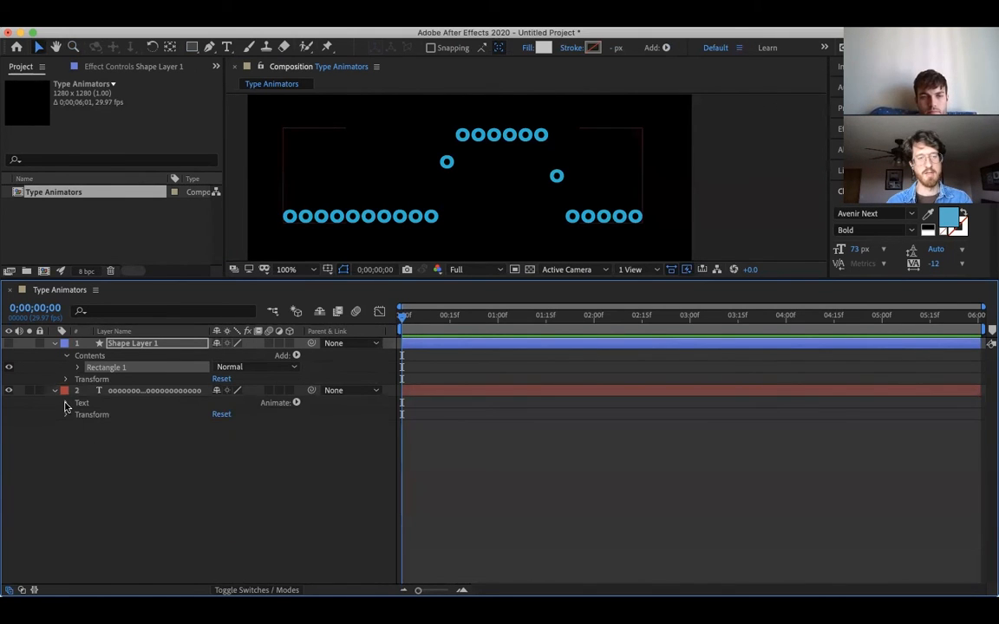
- Expand the text layer's Text, Animator 1, Range Selector 1 and Advanced groups
click(65, 403)
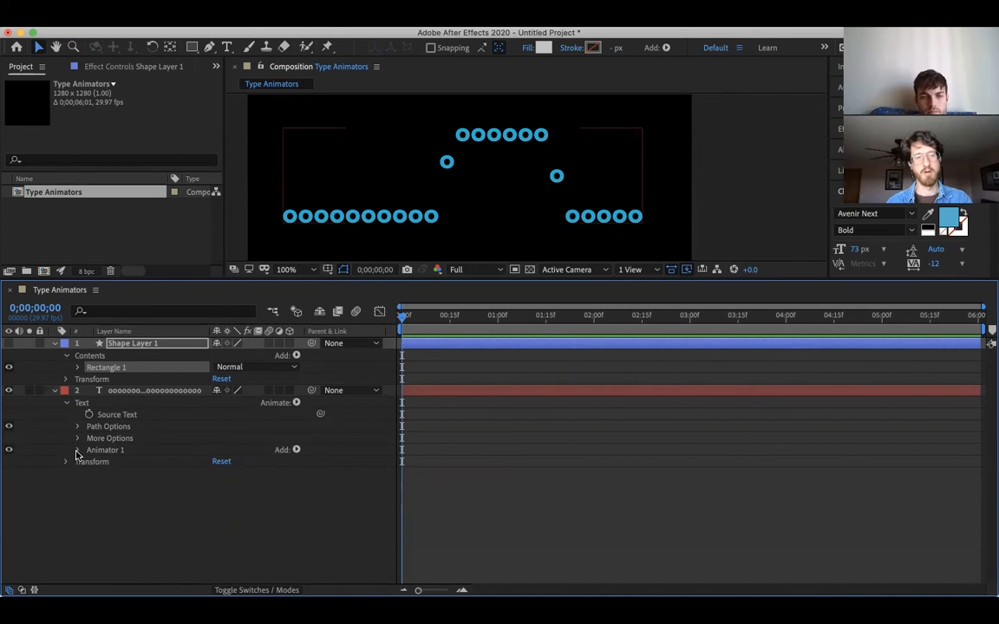
click(77, 450)
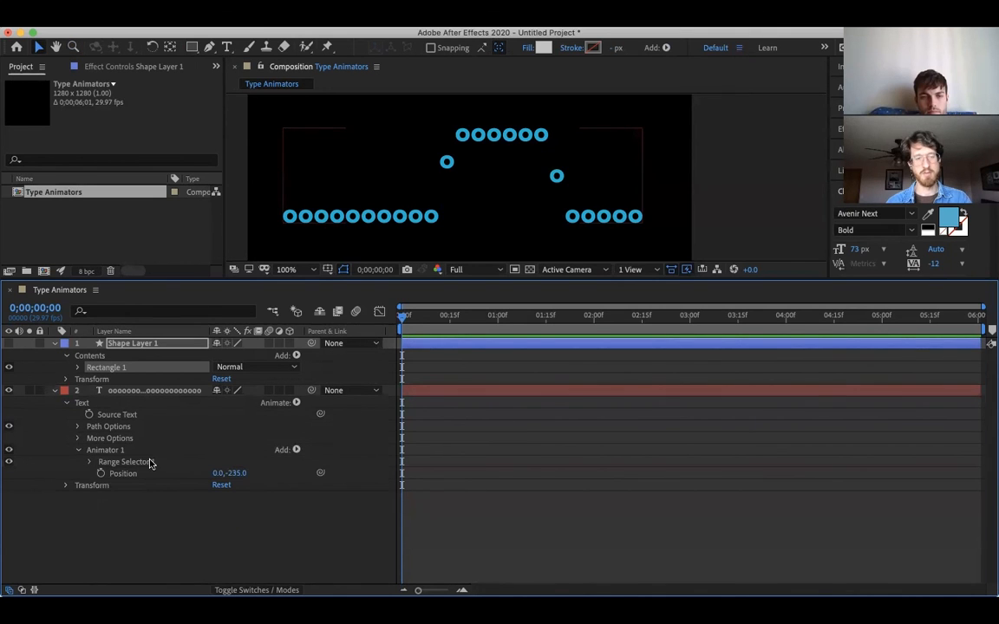
click(88, 462)
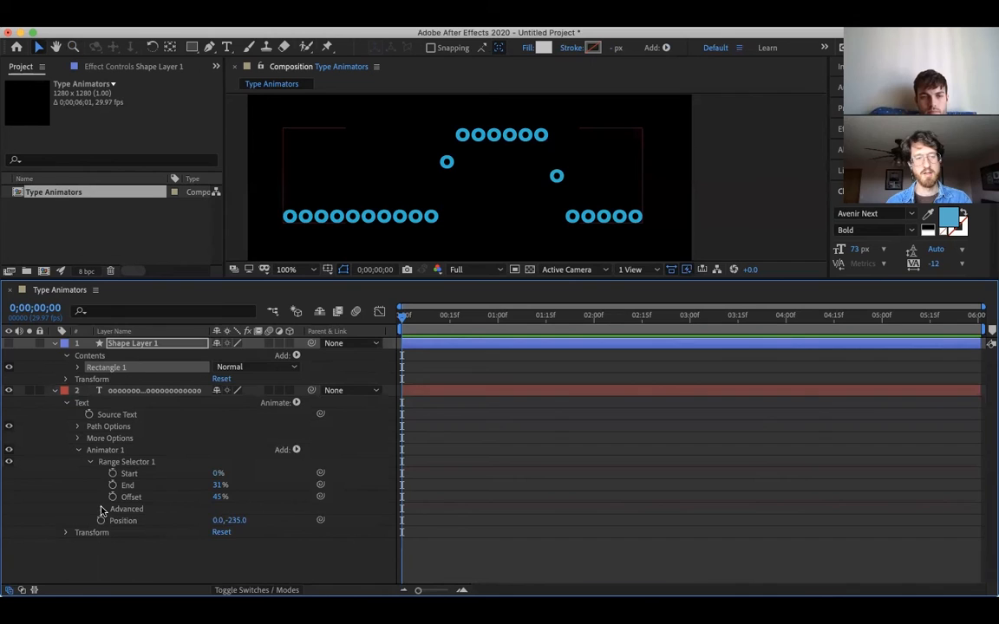
click(102, 509)
right_click(102, 510)
click(50, 520)
scroll(121, 500, down, 2)
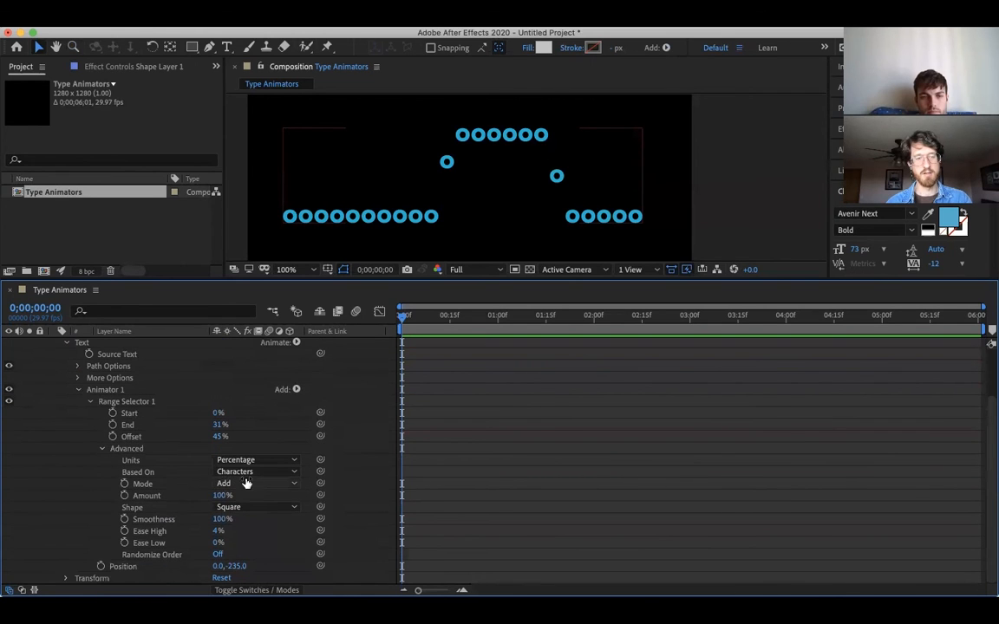
- Try the Ramp Up and Ramp Down selector shapes, and shift the ramp along the row to an Offset of 35%
click(269, 509)
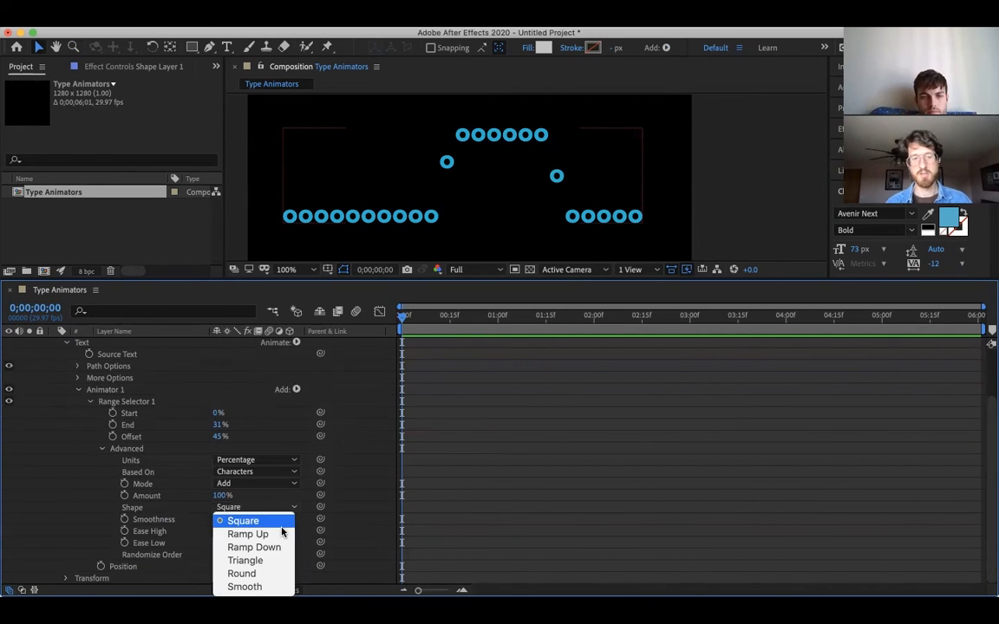
click(284, 533)
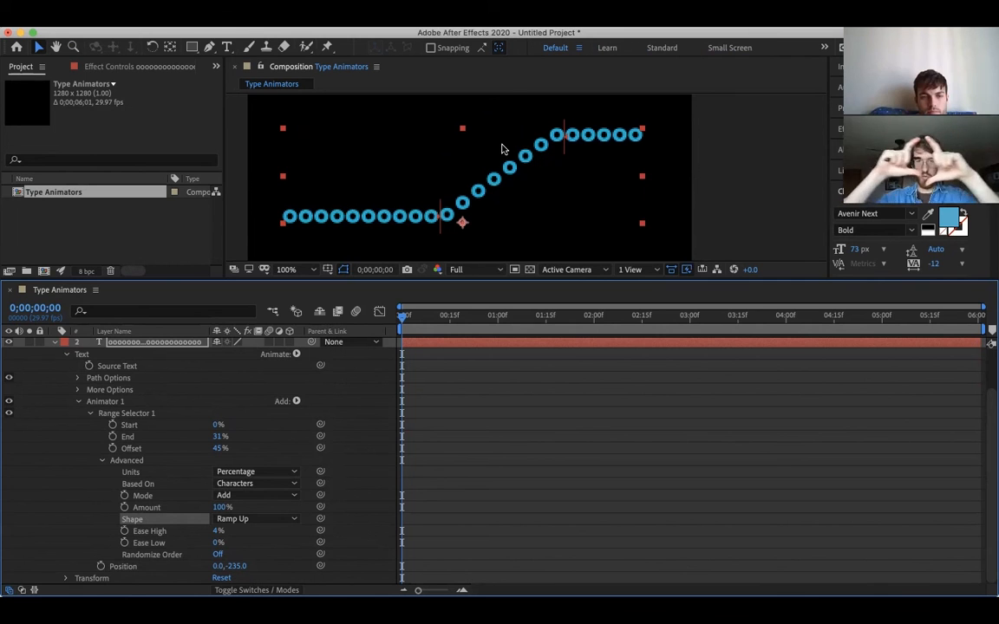
click(278, 521)
click(282, 552)
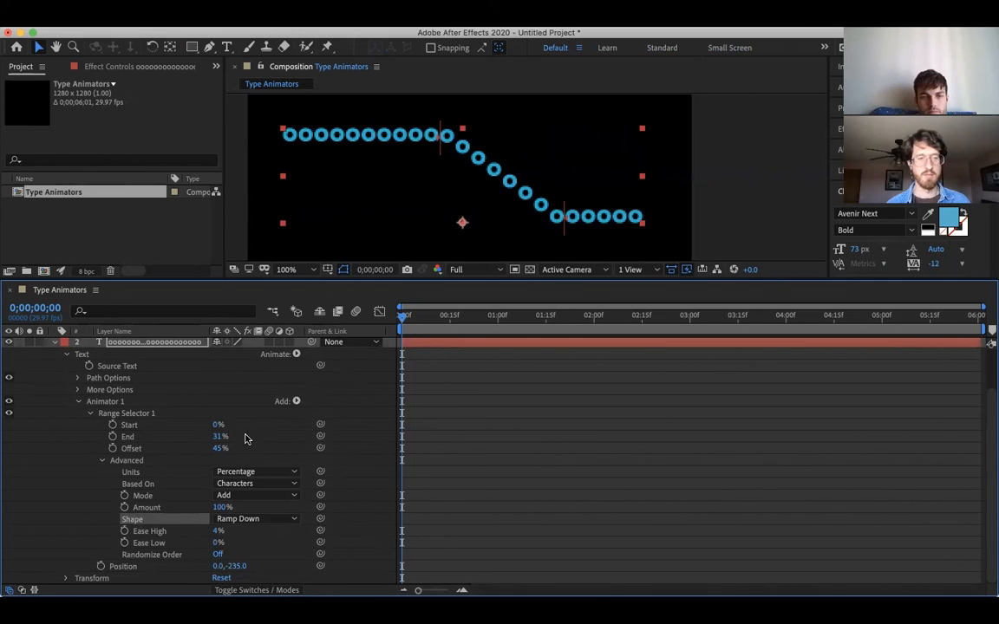
mouse_move(218, 448)
mouse_down()
mouse_move(253, 444)
mouse_move(173, 452)
mouse_move(236, 447)
mouse_move(227, 448)
mouse_up()
- Try the Triangle selector shape and shift it along the row, leaving Offset at 34%
click(265, 519)
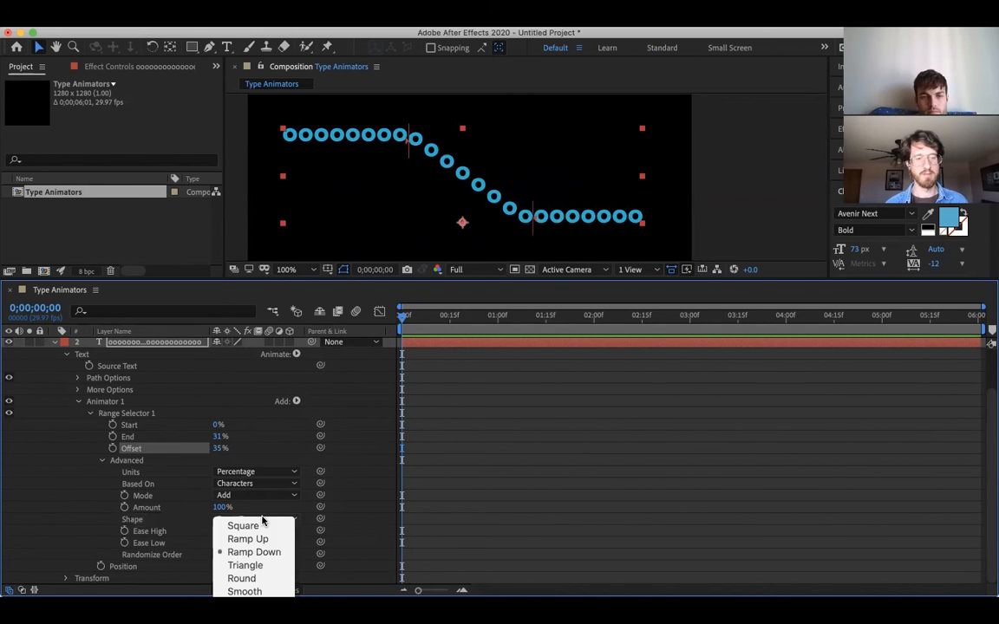
click(260, 564)
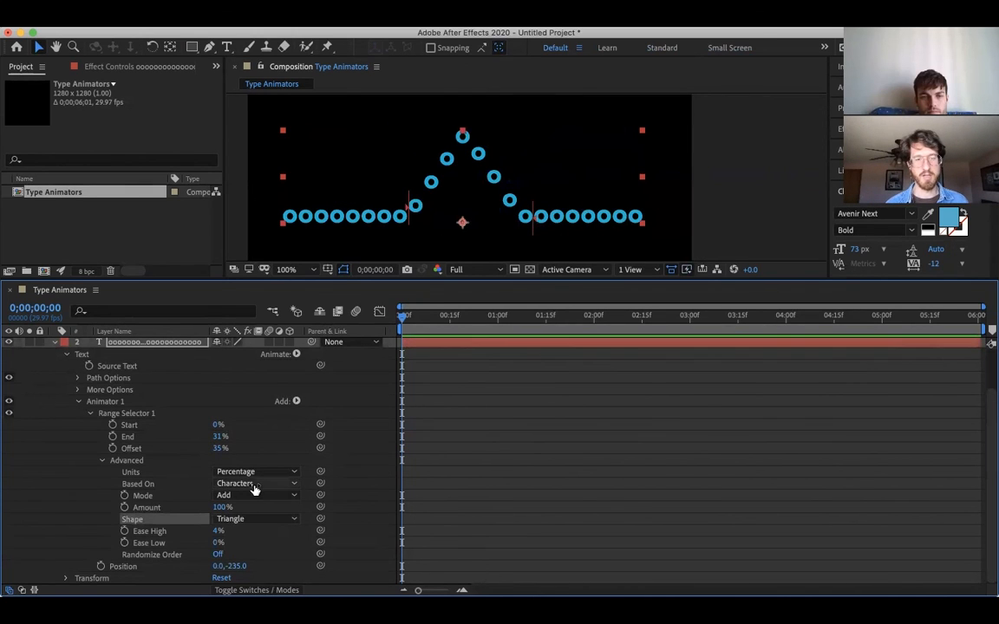
click(223, 456)
mouse_move(223, 447)
mouse_down()
mouse_move(251, 448)
mouse_move(200, 449)
mouse_move(230, 448)
mouse_up()
- Try the Round selector shape and shift it along the row, leaving Offset at 33%
click(258, 521)
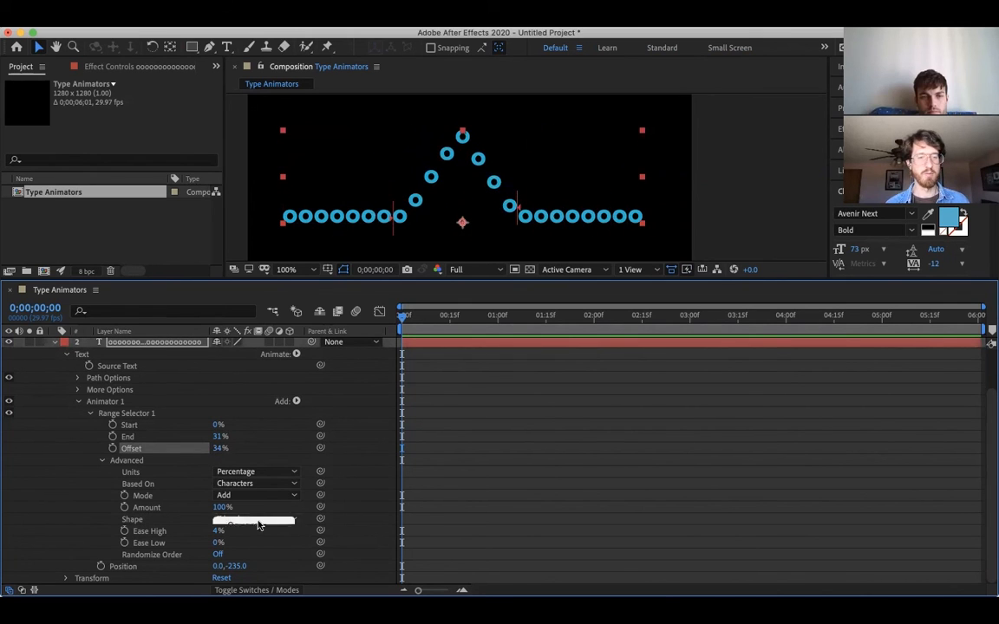
click(270, 577)
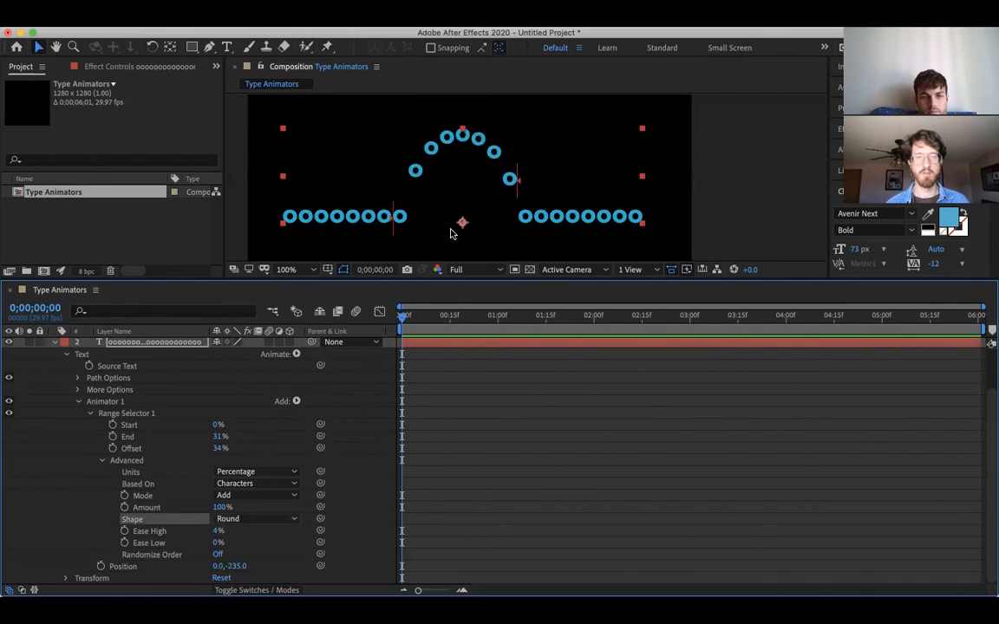
mouse_move(221, 448)
mouse_down()
mouse_move(264, 448)
mouse_move(186, 451)
mouse_move(265, 456)
mouse_move(207, 456)
mouse_move(221, 459)
mouse_up()
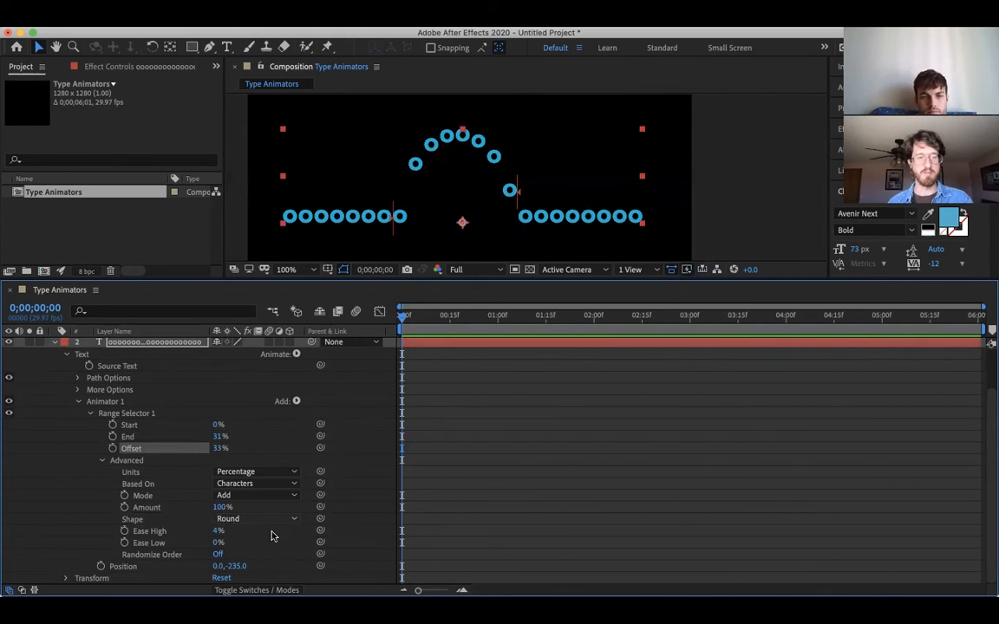
- Set the range selector's Shape to Smooth and shift the curve along the row to an Offset of 37%
click(248, 518)
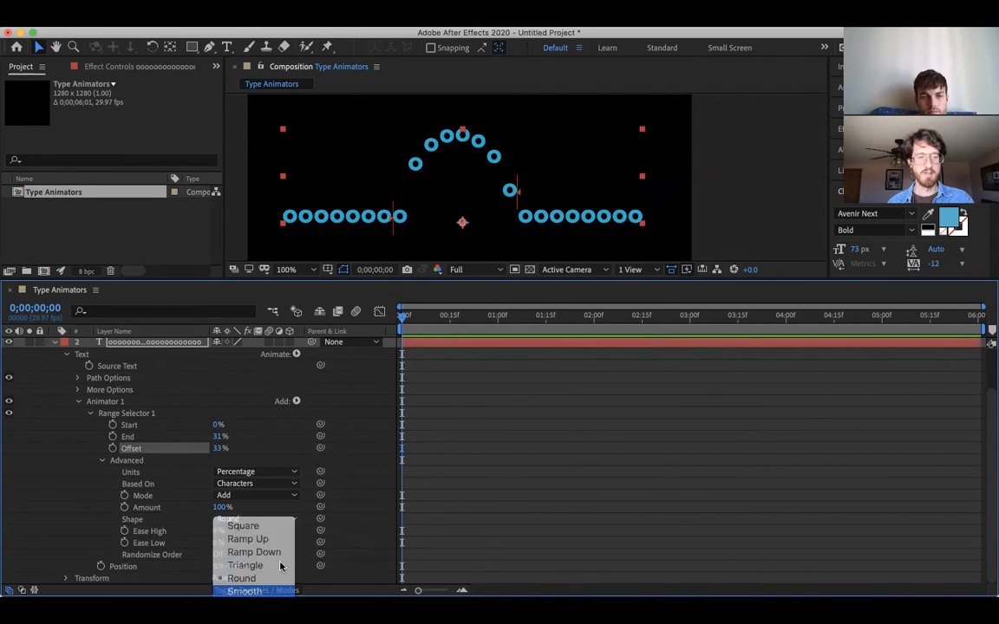
click(245, 590)
mouse_move(223, 449)
mouse_down()
mouse_move(248, 449)
mouse_move(196, 448)
mouse_move(216, 448)
mouse_up()
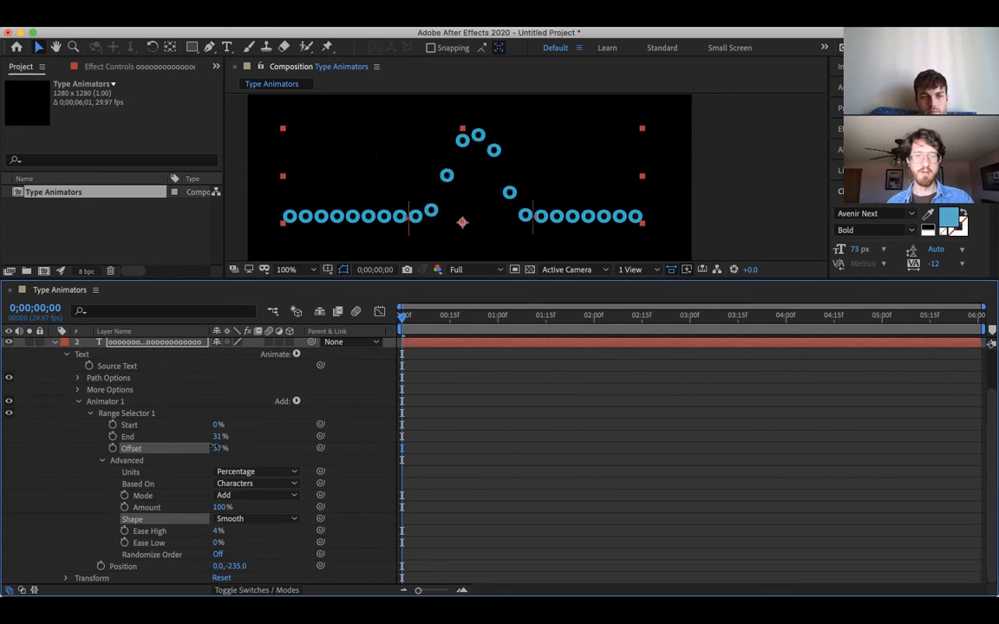
- Try the Ramp Up selector shape on the row of o characters at an Offset of 36% and preview the composition
click(253, 518)
key(Escape)
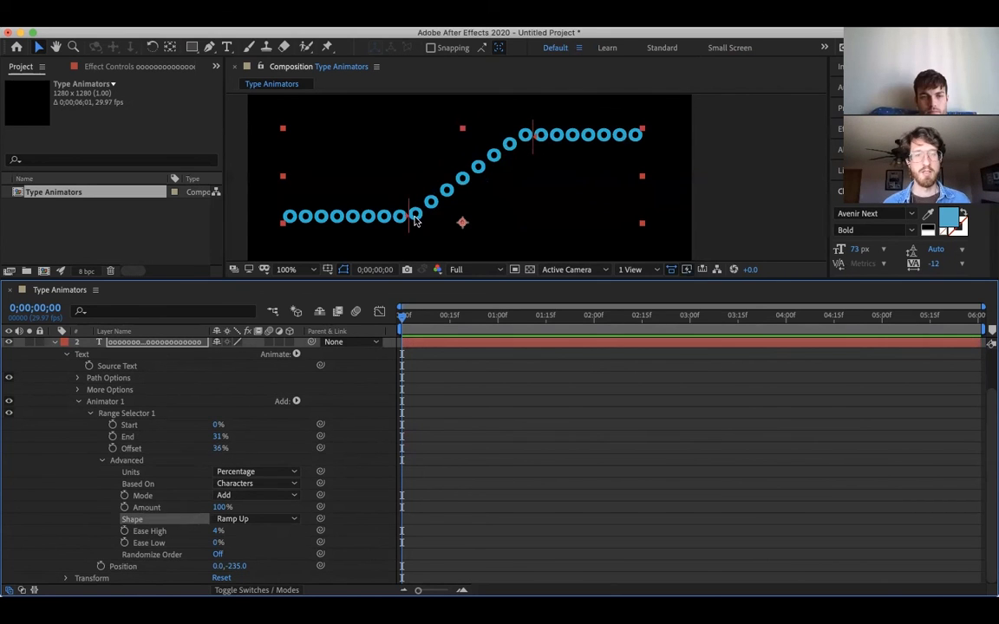
click(335, 216)
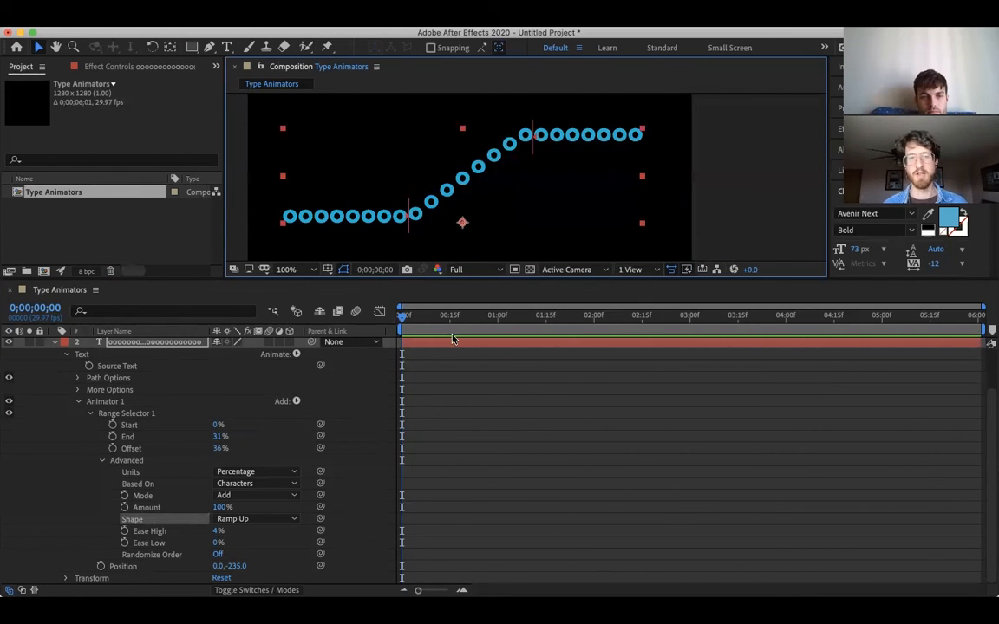
key(space)
key(space)
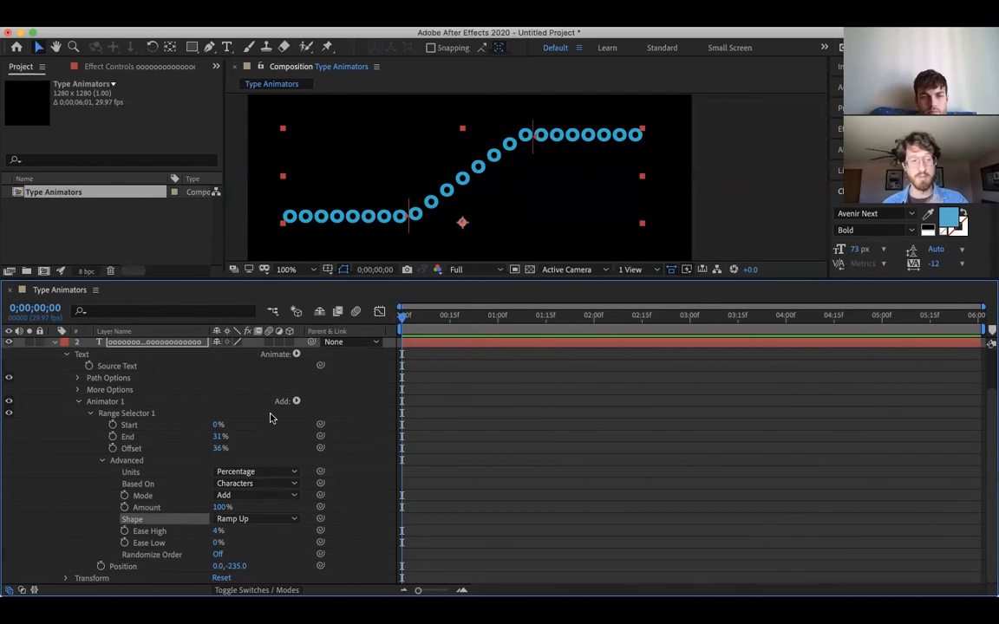
- Set the range selector's Shape to Ramp Down and shift the ramp along the row to an Offset of 33%
click(262, 519)
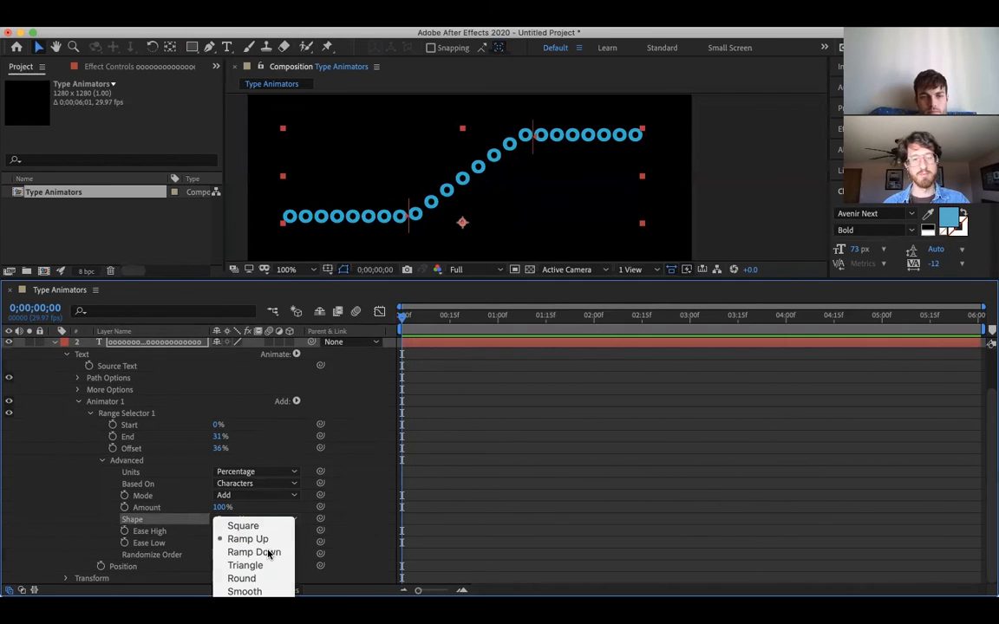
click(265, 553)
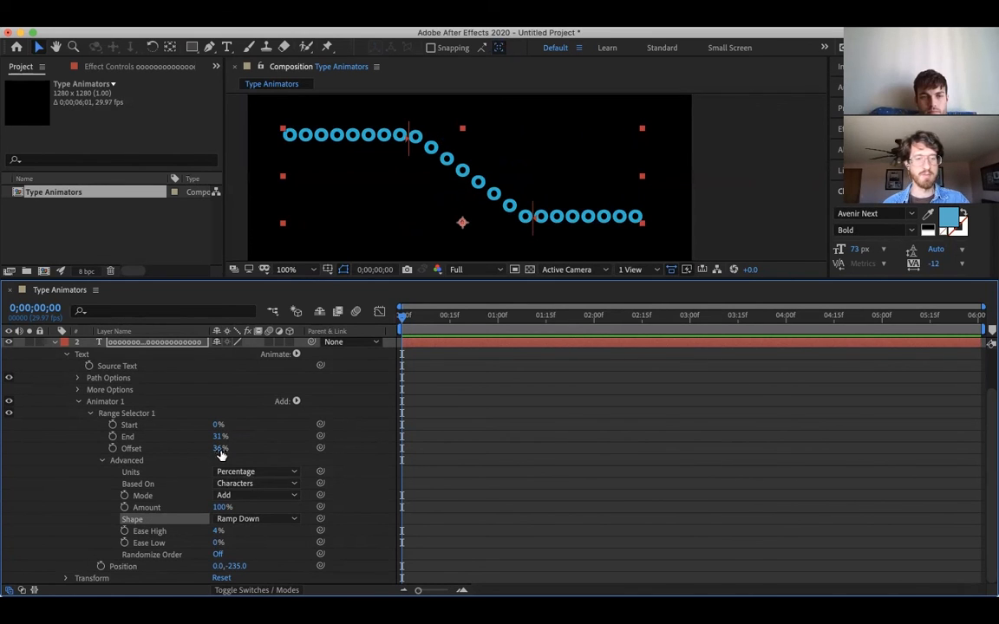
drag(220, 448, 139, 451)
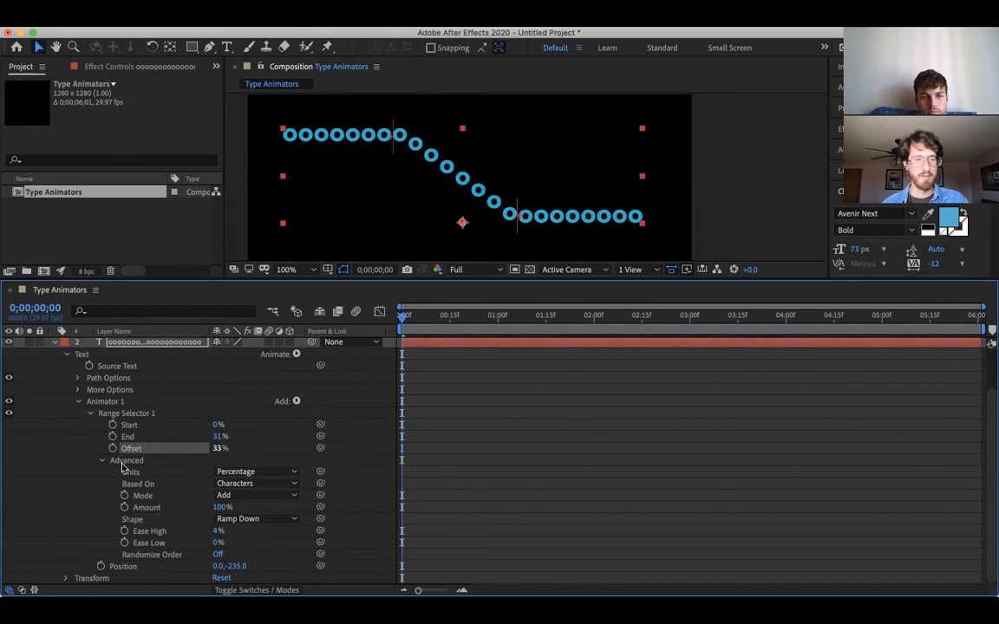
- Collapse the range selector, Animator 1 and the text layer's remaining properties, and deselect the layer
scroll(101, 462, up, 3)
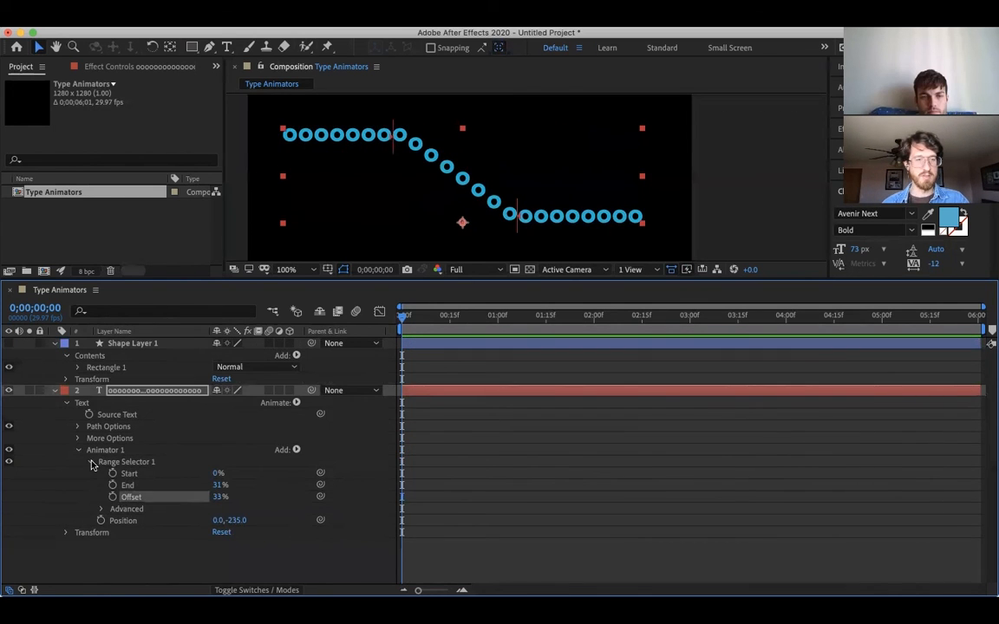
click(88, 462)
click(77, 450)
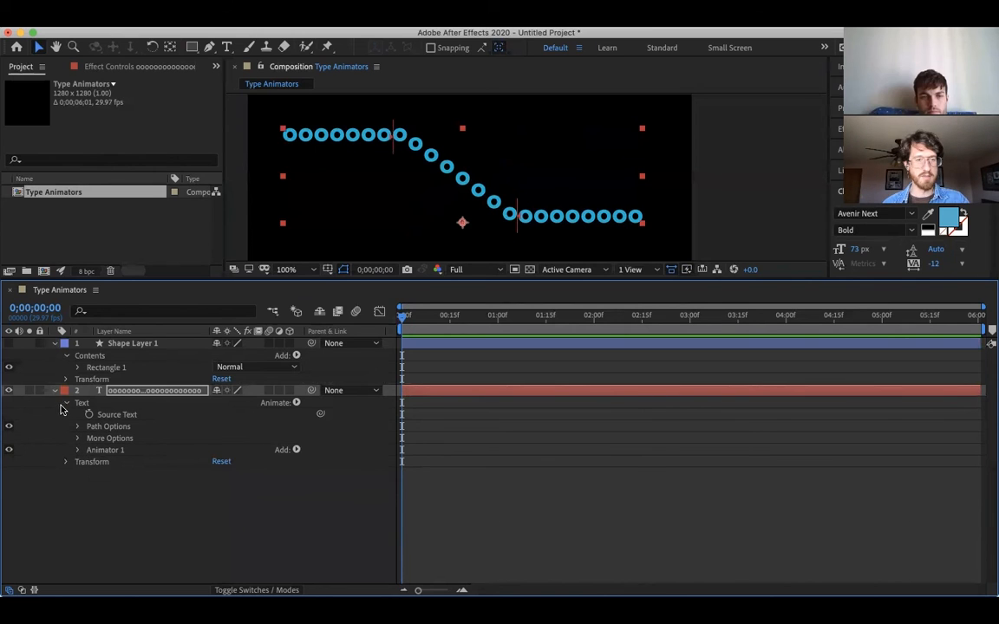
click(66, 402)
click(53, 391)
click(413, 508)
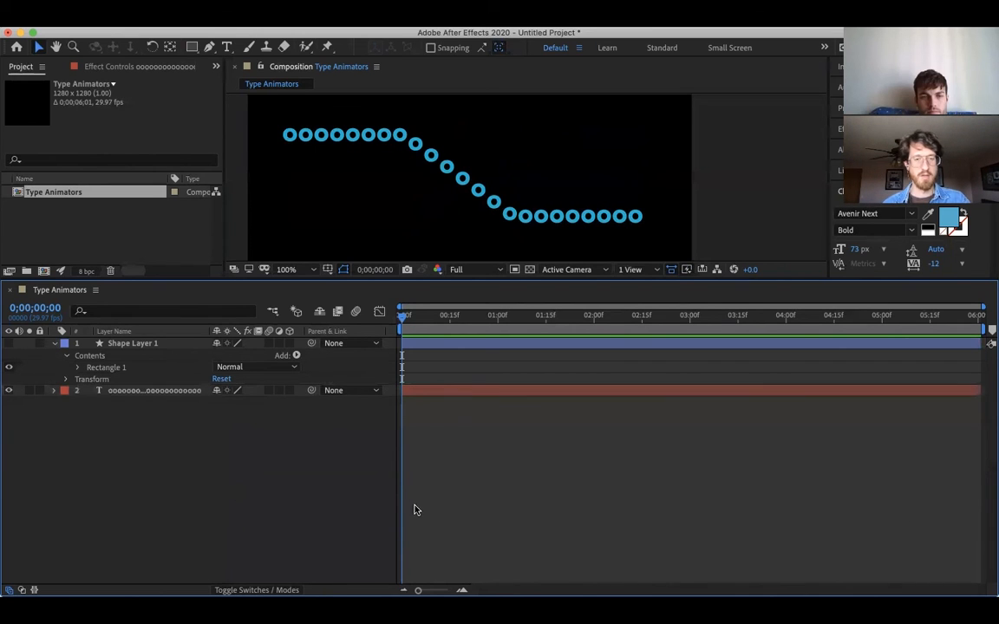